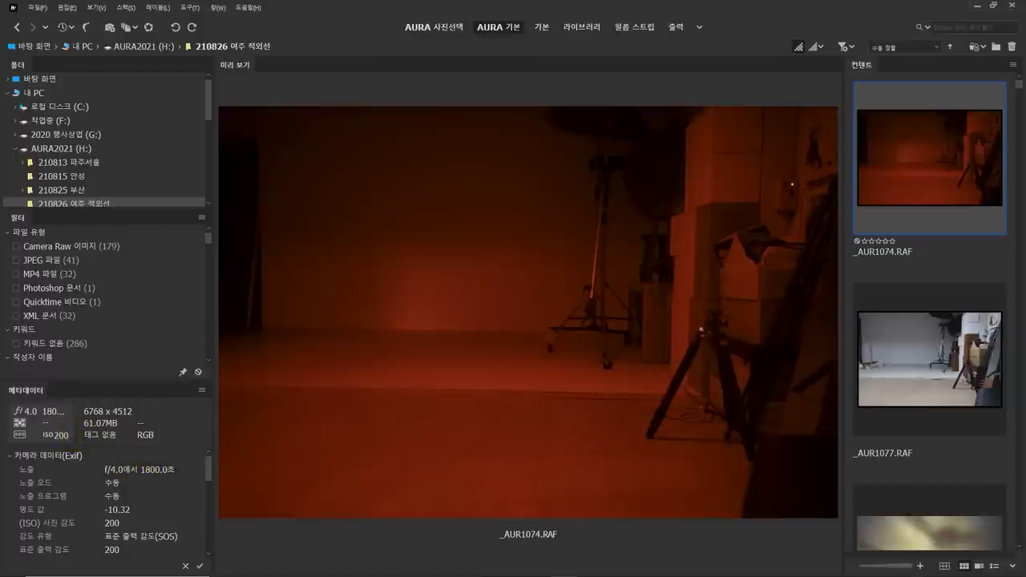
# Compare the previews of the infrared test shot _AUR1074.RAF and the normal studio shot _AUR1077.RAF
pyautogui.click(899, 361)
pyautogui.press('Up')
pyautogui.press('Down')
pyautogui.press('Up')
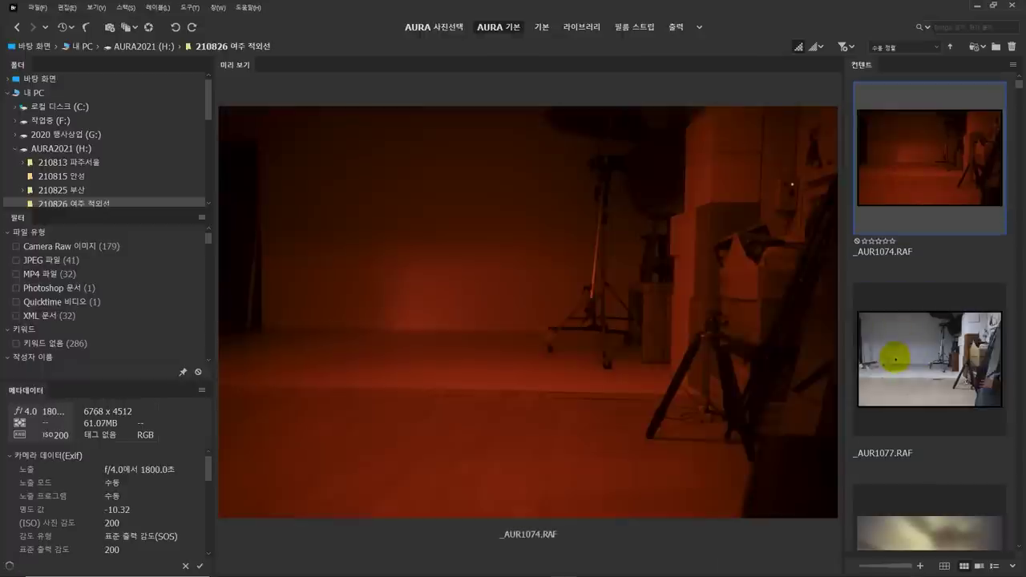
pyautogui.press('Down')
pyautogui.press('Up')
pyautogui.press('Down')
pyautogui.press('Up')
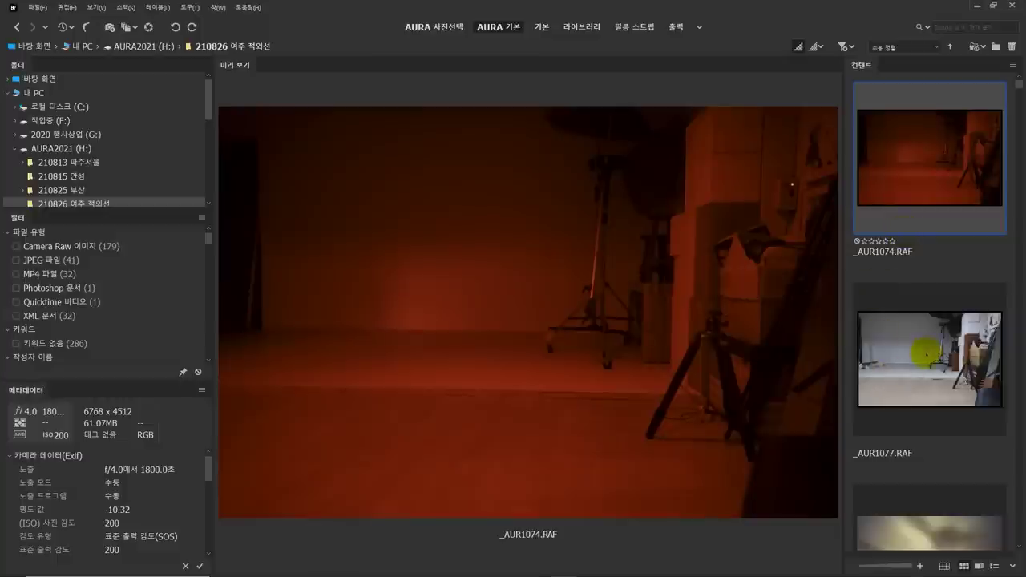
pyautogui.click(923, 358)
# Compare the unedited _AUR1079.RAF with its processed version _AUR1079.jpg in the preview
pyautogui.scroll(-5, 922, 336)
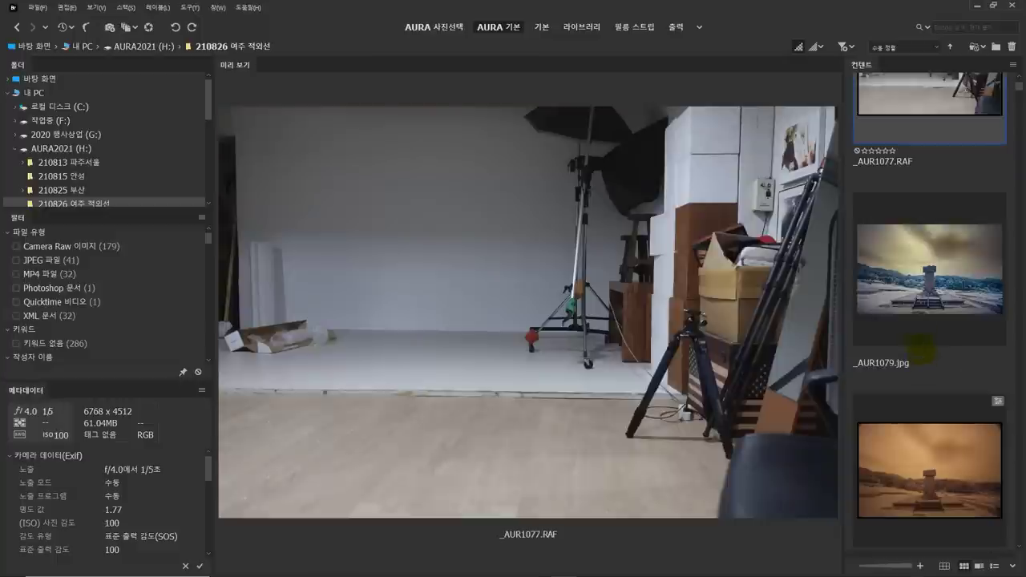
pyautogui.click(907, 390)
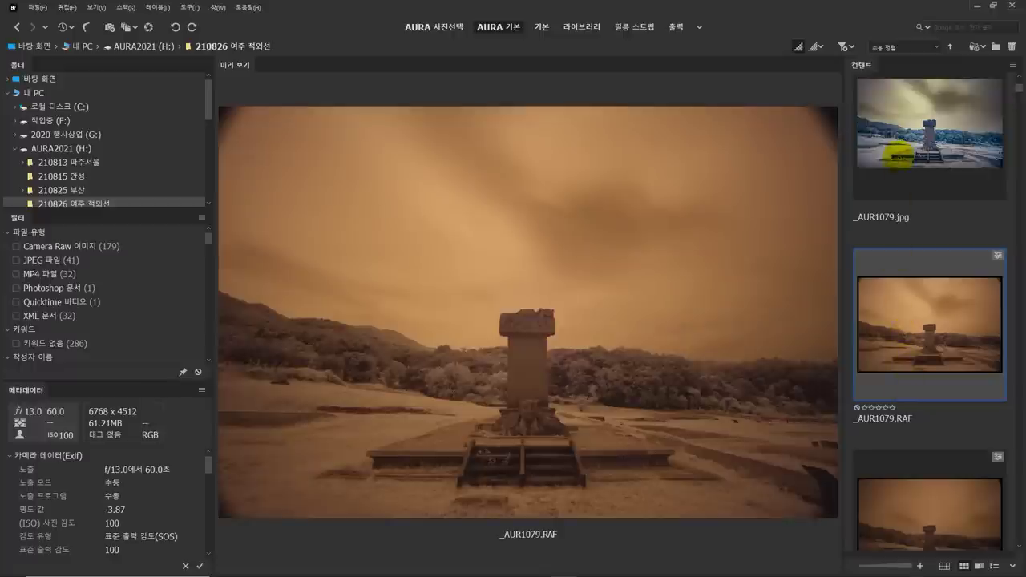
pyautogui.click(896, 151)
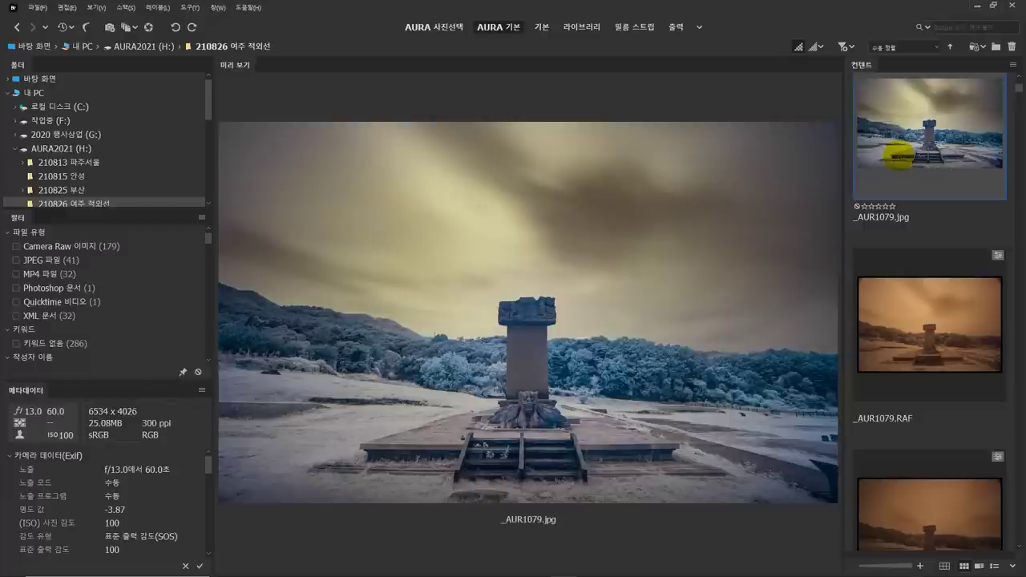
pyautogui.click(905, 310)
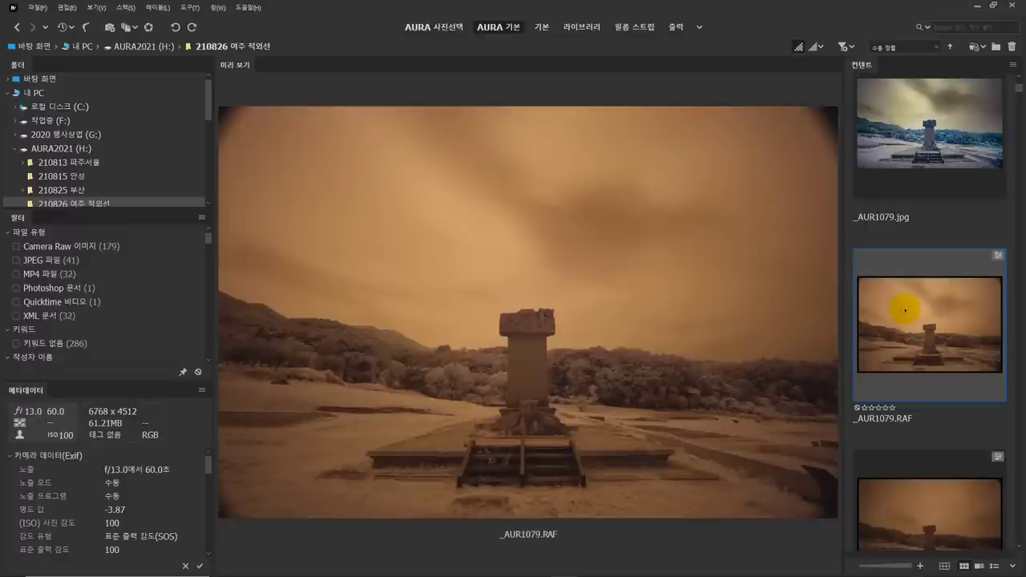
pyautogui.scroll(2, 905, 309)
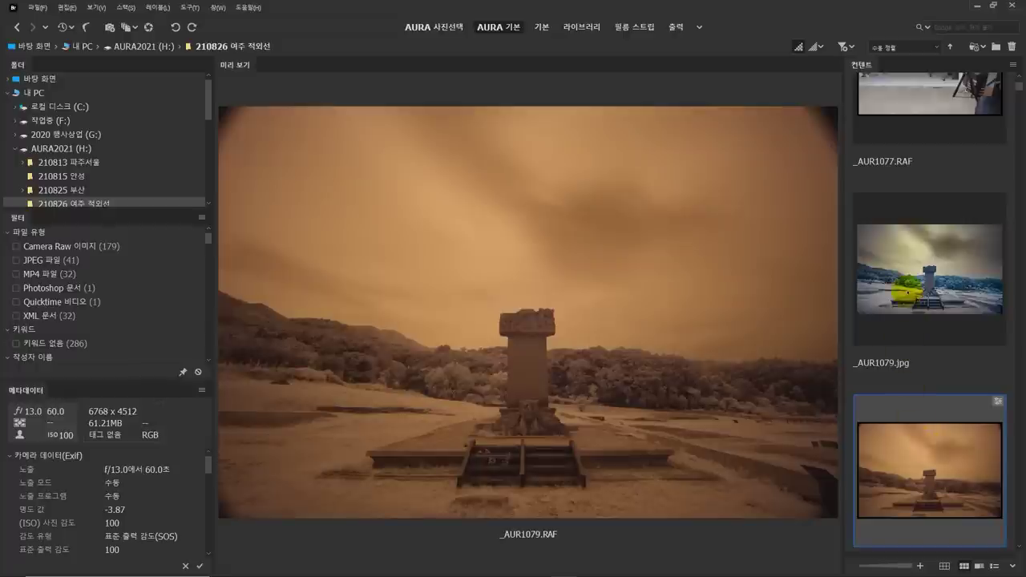
pyautogui.click(908, 289)
pyautogui.click(894, 494)
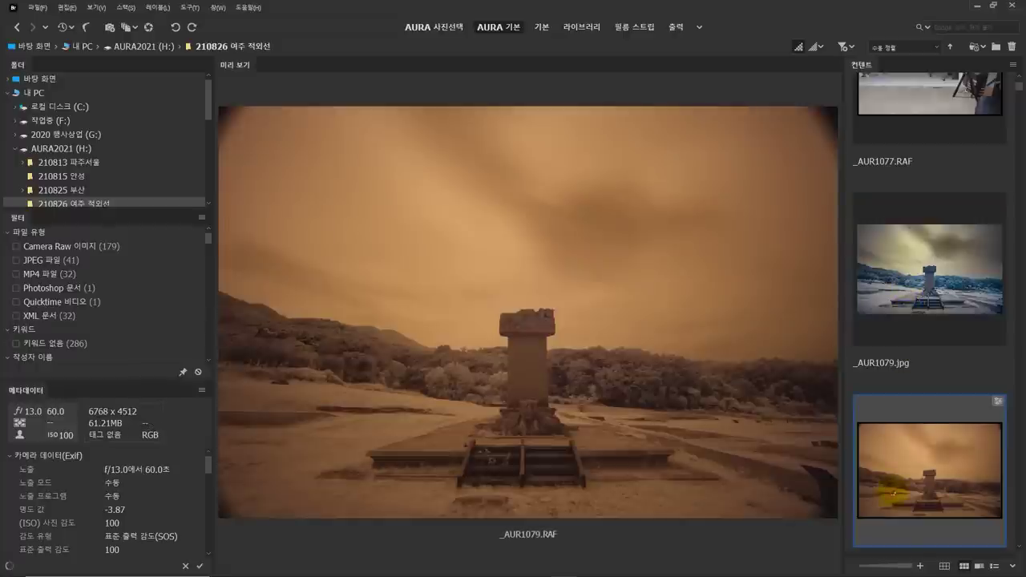
# Open _AUR1079.RAF in Camera Raw and reset all its adjustments to the default settings
pyautogui.doubleClick(887, 487)
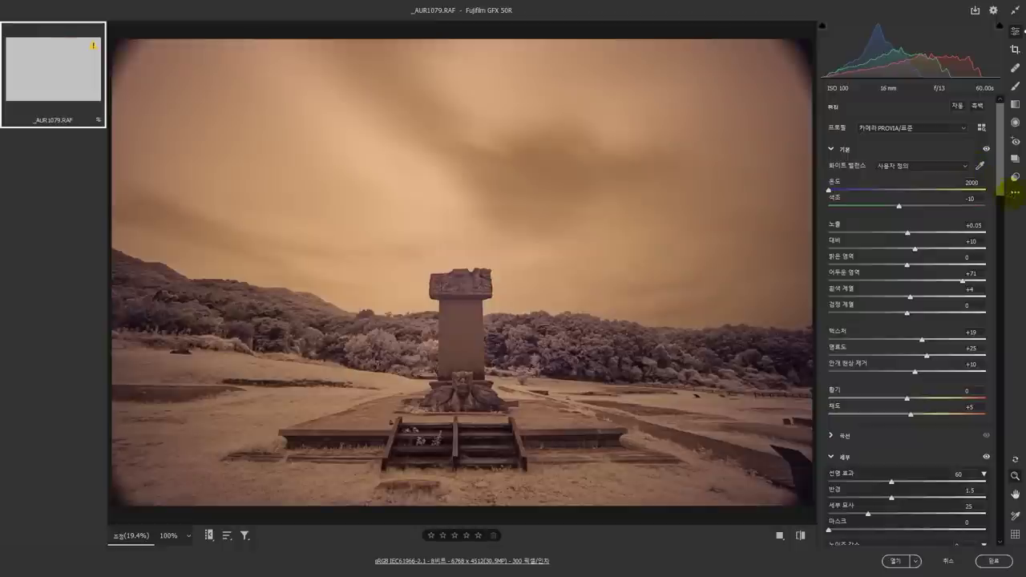
pyautogui.click(1015, 192)
pyautogui.click(918, 219)
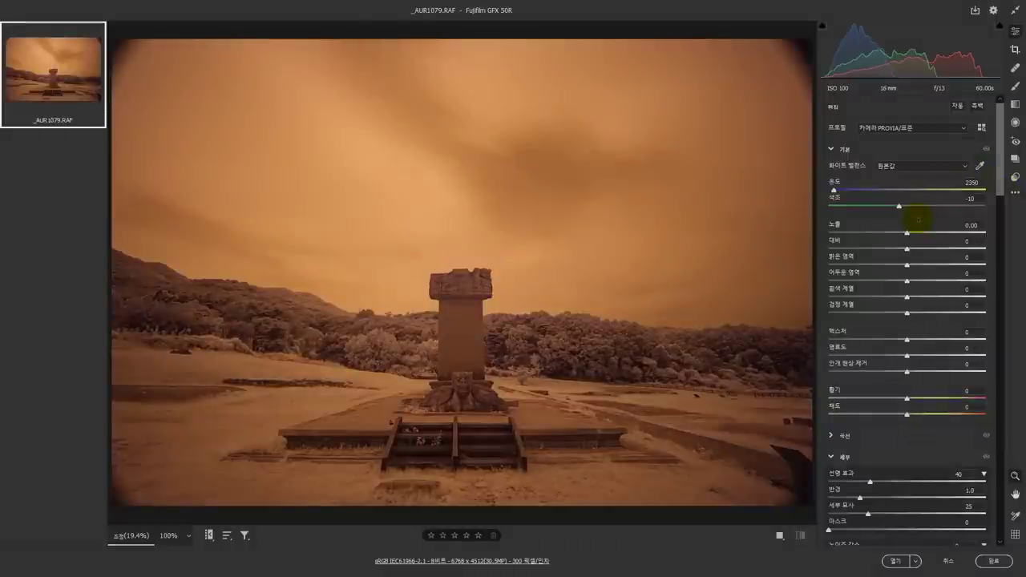
# Set the white balance of the infrared photo to the Daylight preset (일광)
pyautogui.click(887, 167)
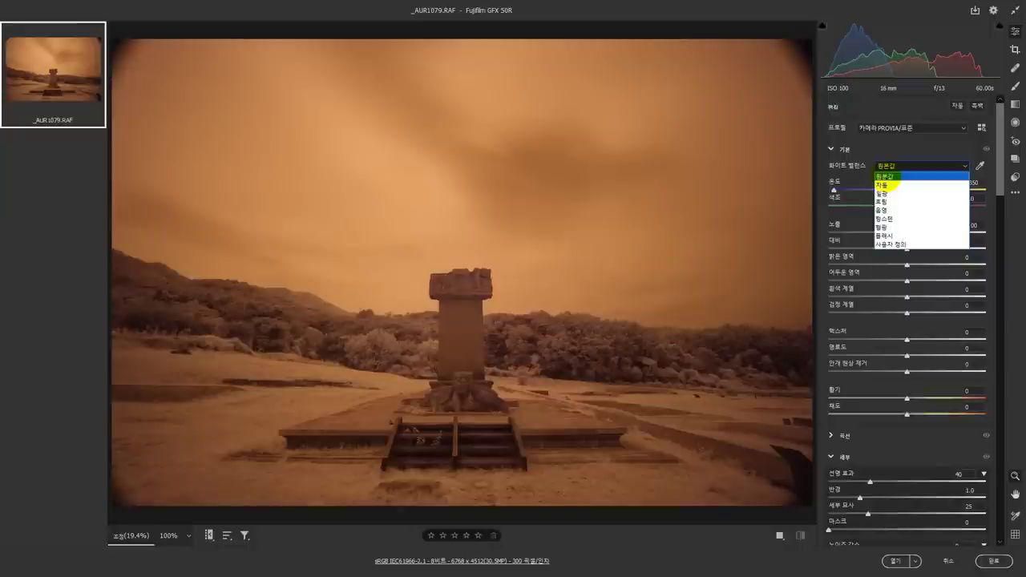
pyautogui.click(882, 184)
pyautogui.click(888, 167)
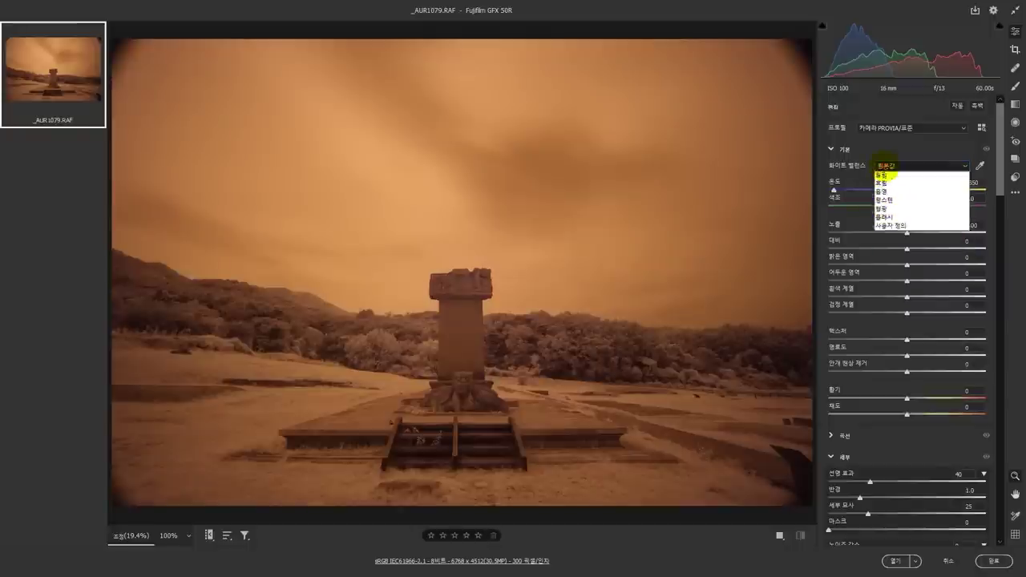
pyautogui.click(881, 193)
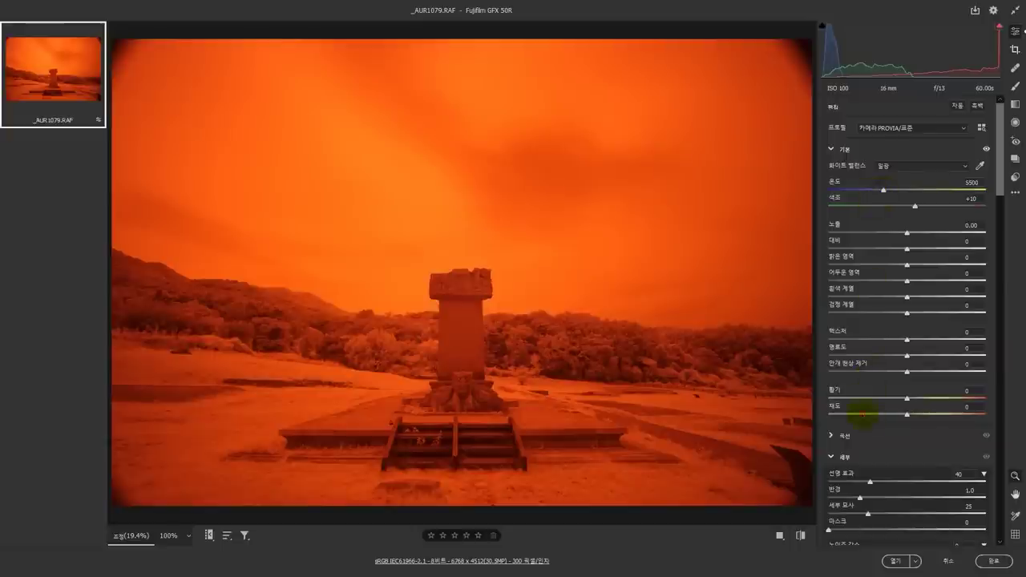
# Turn the photo black and white with saturation -100, then set contrast to +25 and exposure to -1.05
pyautogui.moveTo(871, 411); pyautogui.dragTo(790, 419)
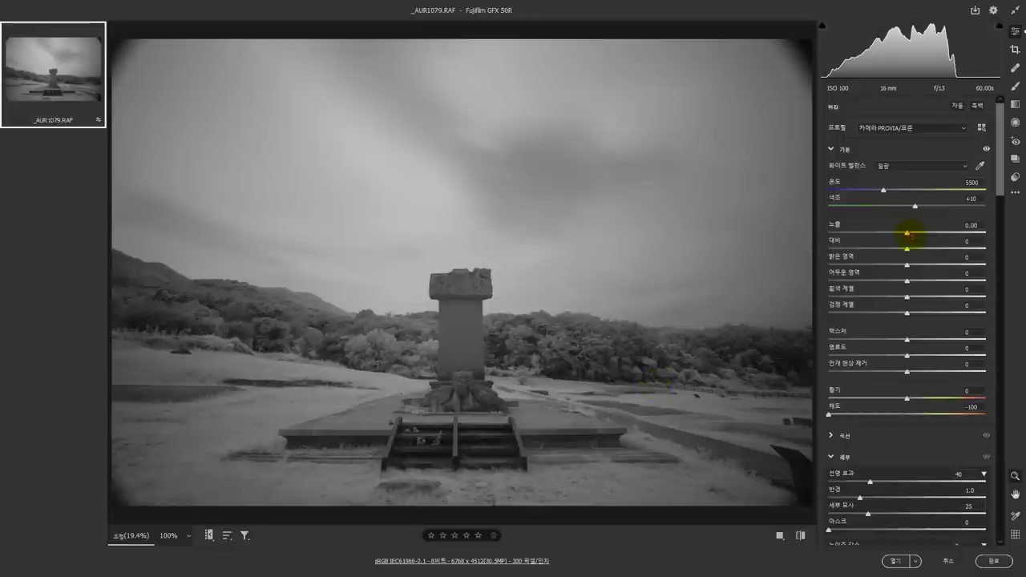
pyautogui.moveTo(907, 232); pyautogui.dragTo(914, 232)
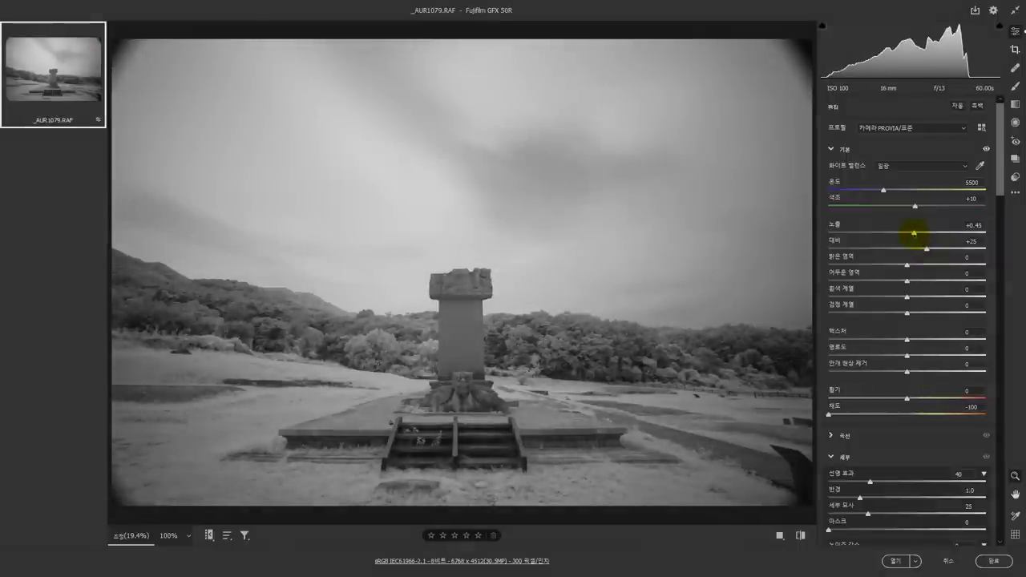
pyautogui.moveTo(914, 233); pyautogui.dragTo(889, 232)
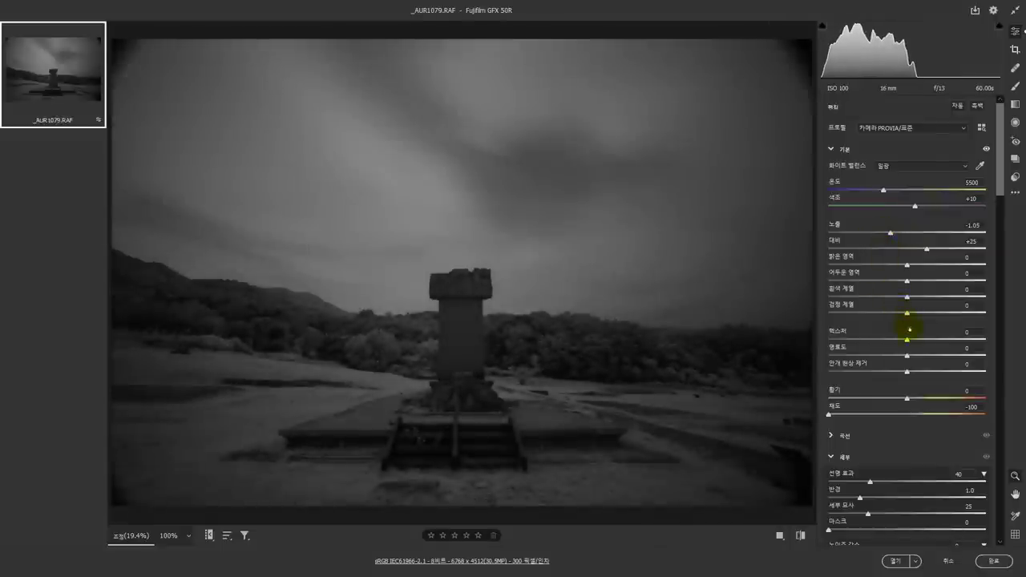
# Set texture to +37, clarity to +35 and dehaze to +52 to bring out the clouds
pyautogui.click(928, 339)
pyautogui.click(930, 355)
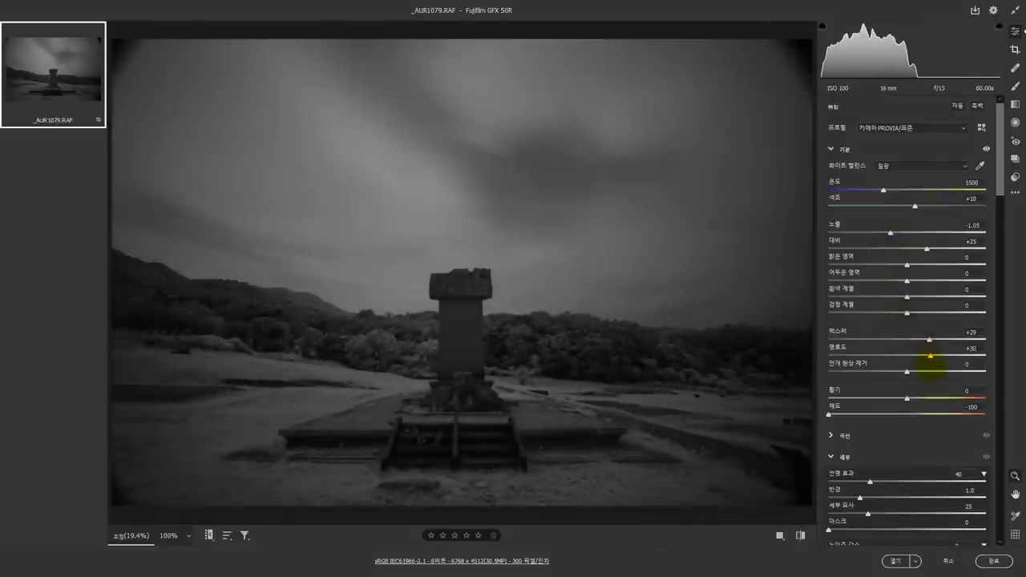
pyautogui.moveTo(937, 373); pyautogui.dragTo(948, 371)
pyautogui.click(935, 355)
pyautogui.click(935, 339)
# Inspect the sky at 100% zoom and close _AUR1079.RAF, discarding the raw adjustments
pyautogui.click(497, 204)
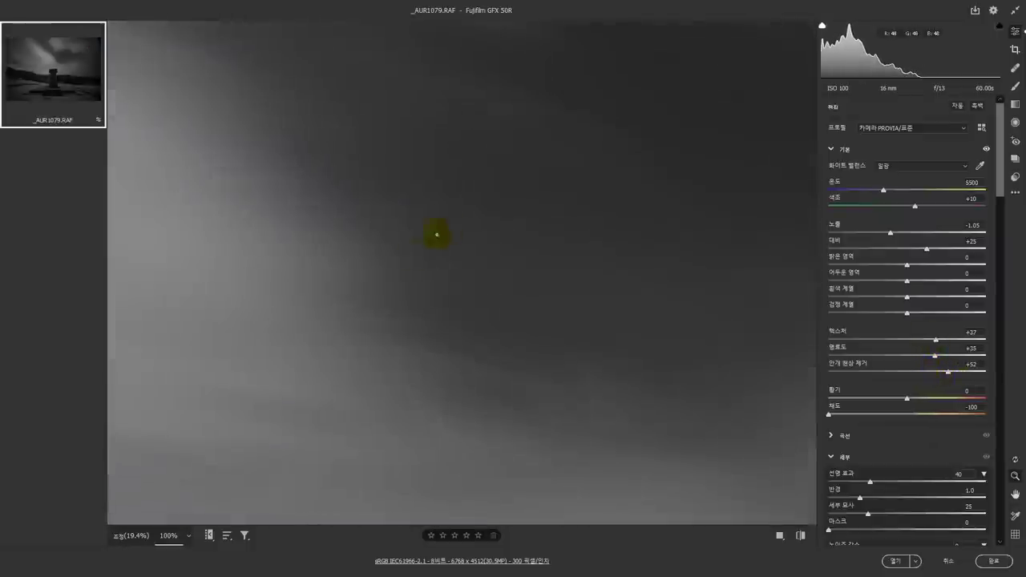
pyautogui.moveTo(409, 254); pyautogui.dragTo(478, 235)
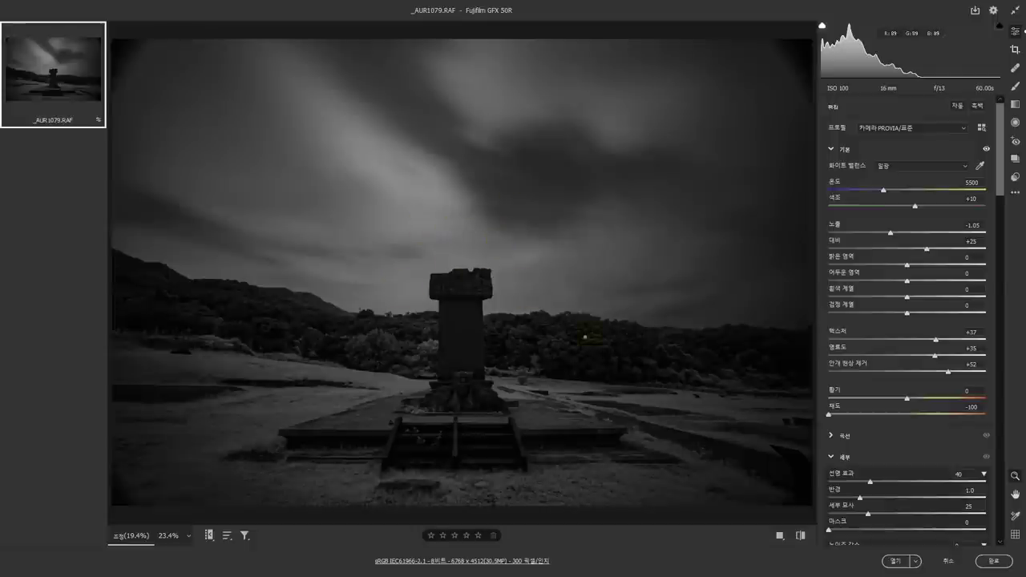
pyautogui.click(949, 561)
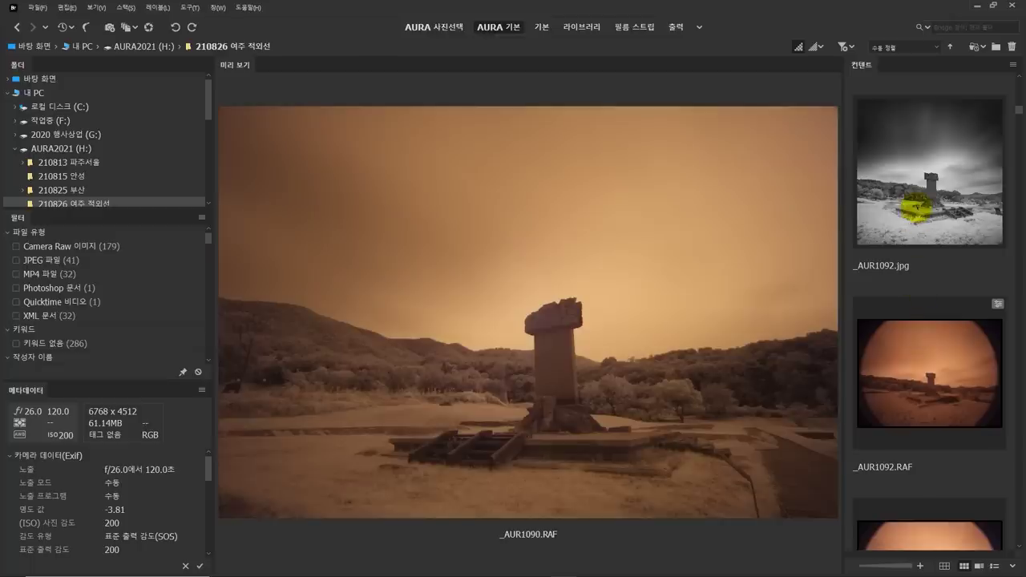
# Compare the black-and-white _AUR1092.jpg with its original _AUR1092.RAF in the preview
pyautogui.click(915, 208)
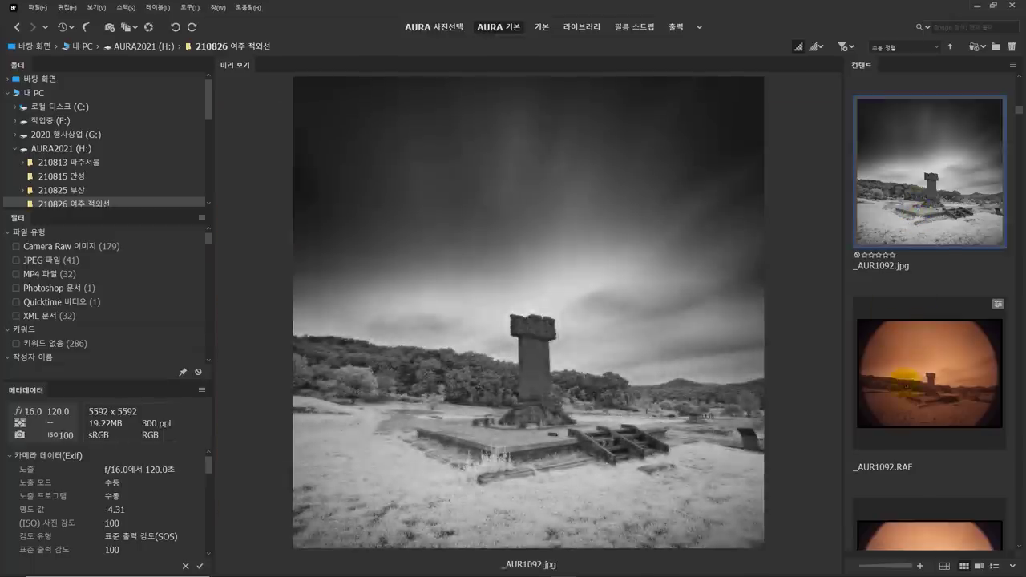
pyautogui.click(904, 378)
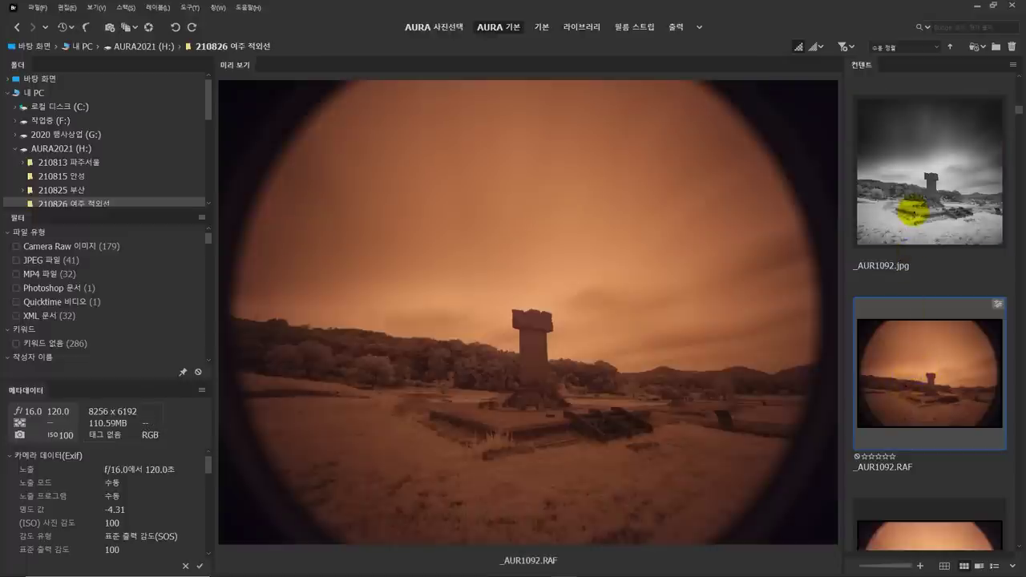
pyautogui.click(912, 211)
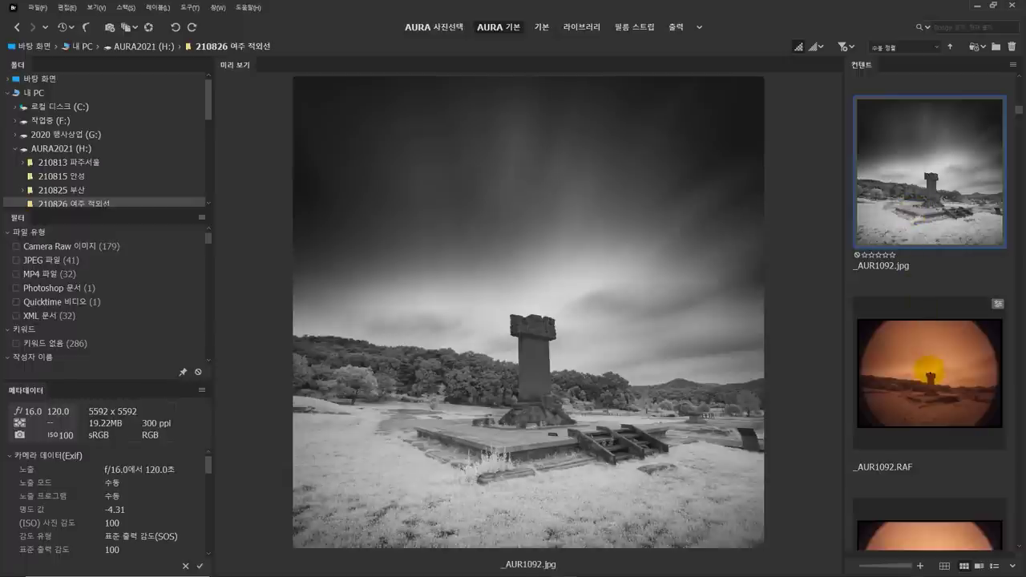
pyautogui.click(930, 371)
pyautogui.click(902, 228)
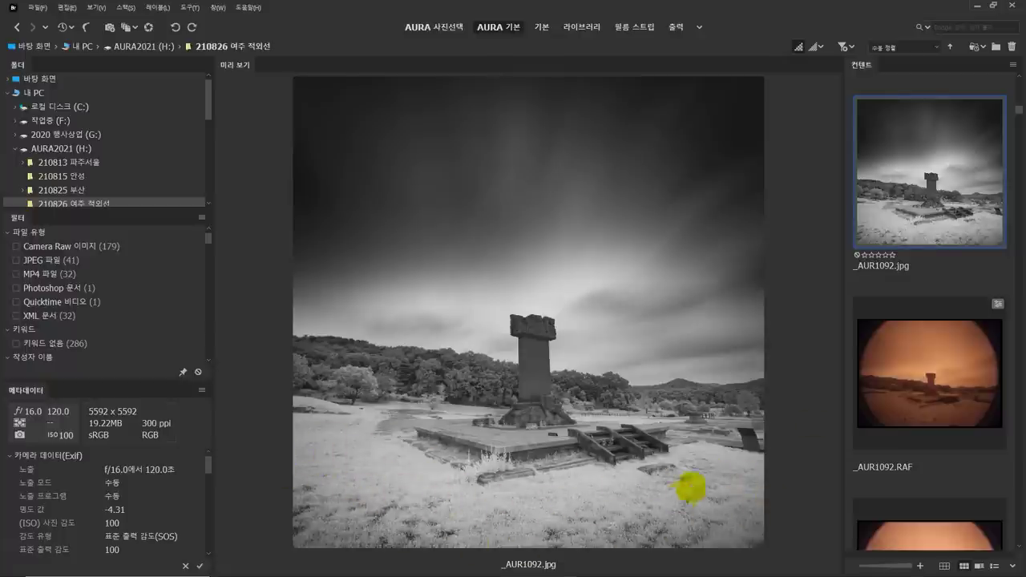
pyautogui.click(898, 403)
# Compare the lone tree photo's original _AUR1117.RAF with its black-and-white version _AUR1117.jpg
pyautogui.scroll(-10, 930, 369)
pyautogui.click(930, 357)
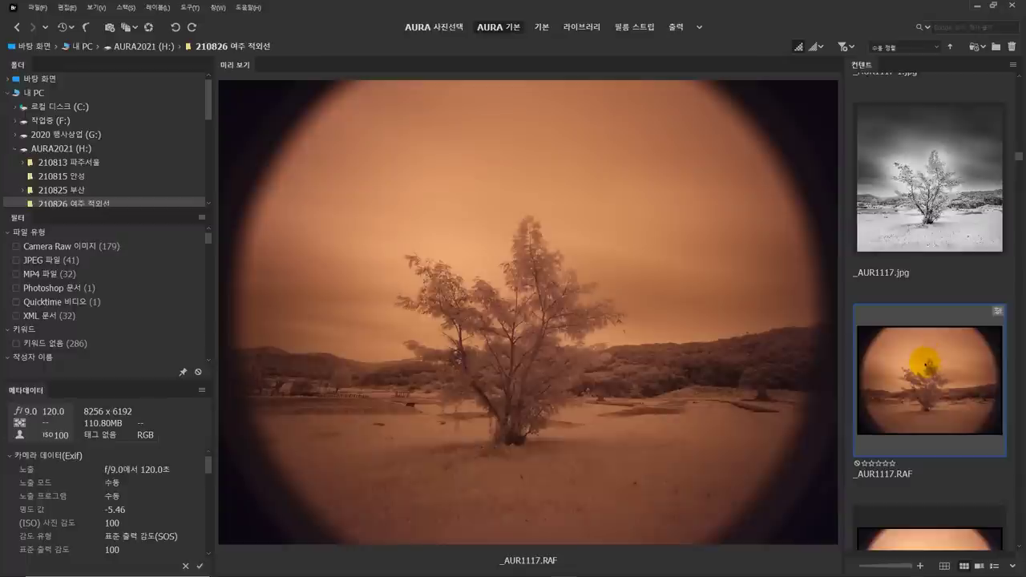
pyautogui.click(914, 233)
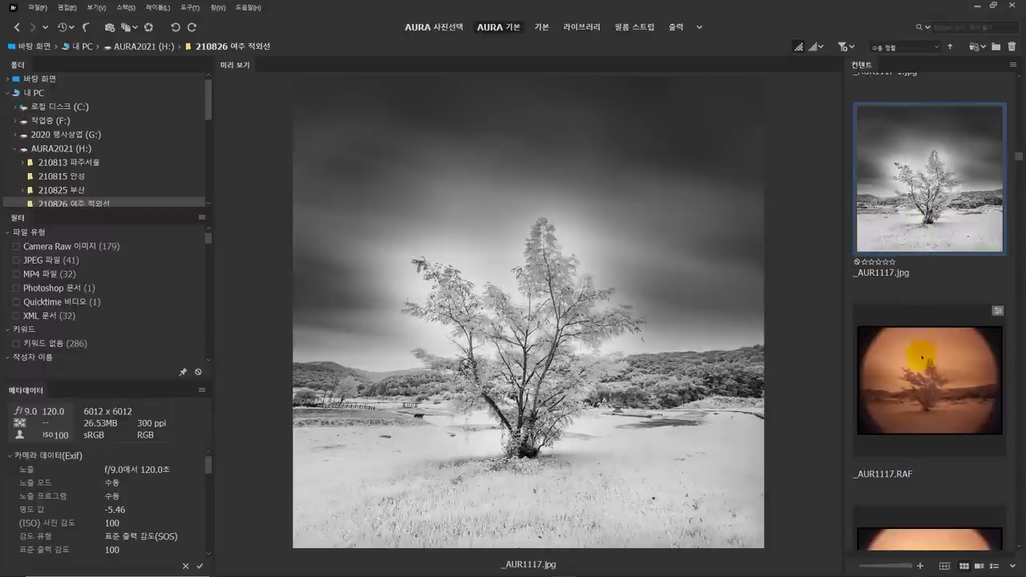
pyautogui.click(920, 355)
pyautogui.click(913, 221)
pyautogui.click(921, 368)
pyautogui.click(915, 233)
pyautogui.click(917, 372)
pyautogui.click(918, 230)
pyautogui.click(914, 357)
pyautogui.click(901, 238)
pyautogui.click(901, 355)
pyautogui.click(894, 231)
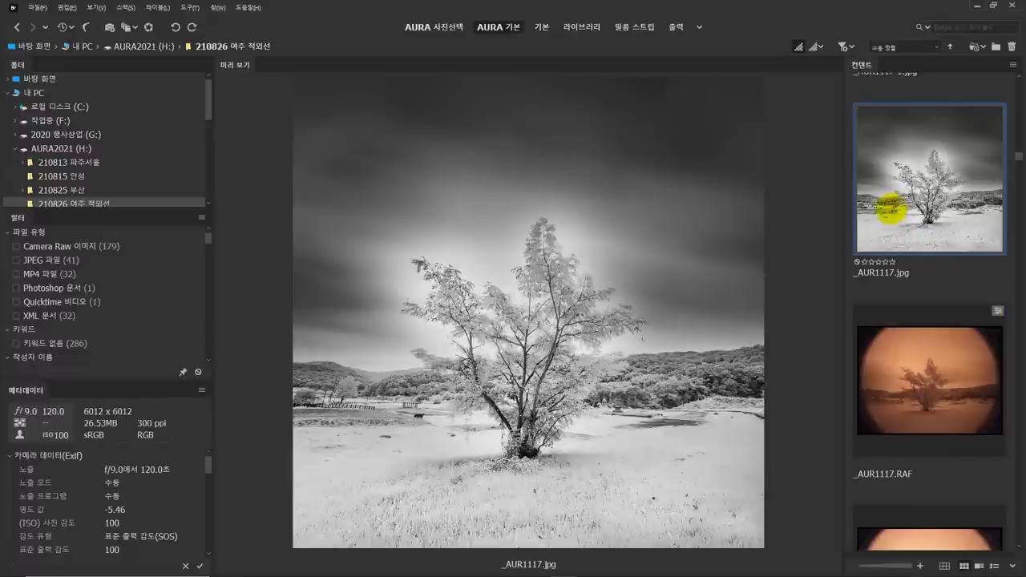
pyautogui.click(925, 399)
# Compare the river landscape _AUR1127.RAF with the colour-processed versions _AUR1127.jpg and _AUR1128-1.jpg
pyautogui.scroll(-10, 930, 409)
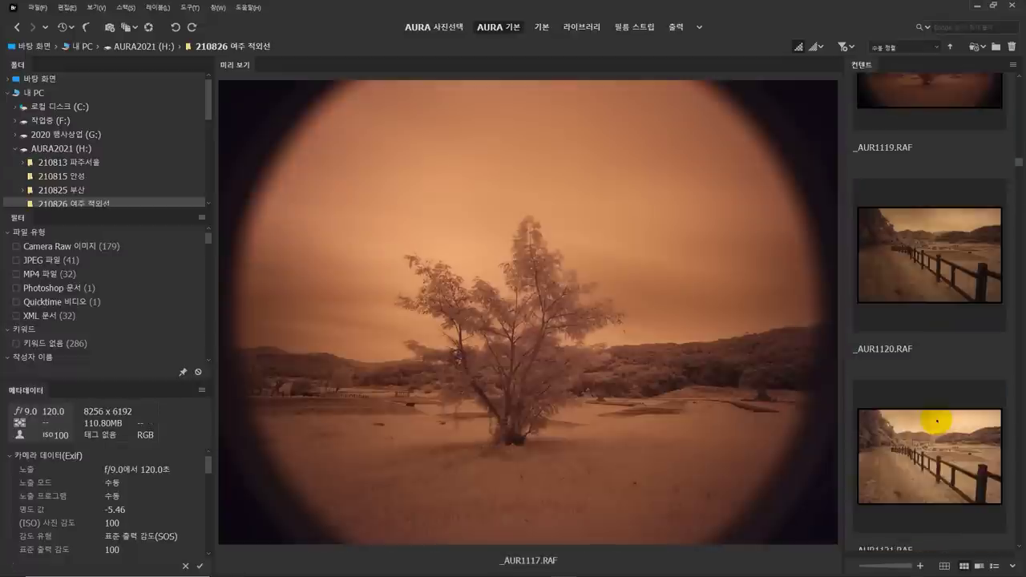
pyautogui.click(917, 230)
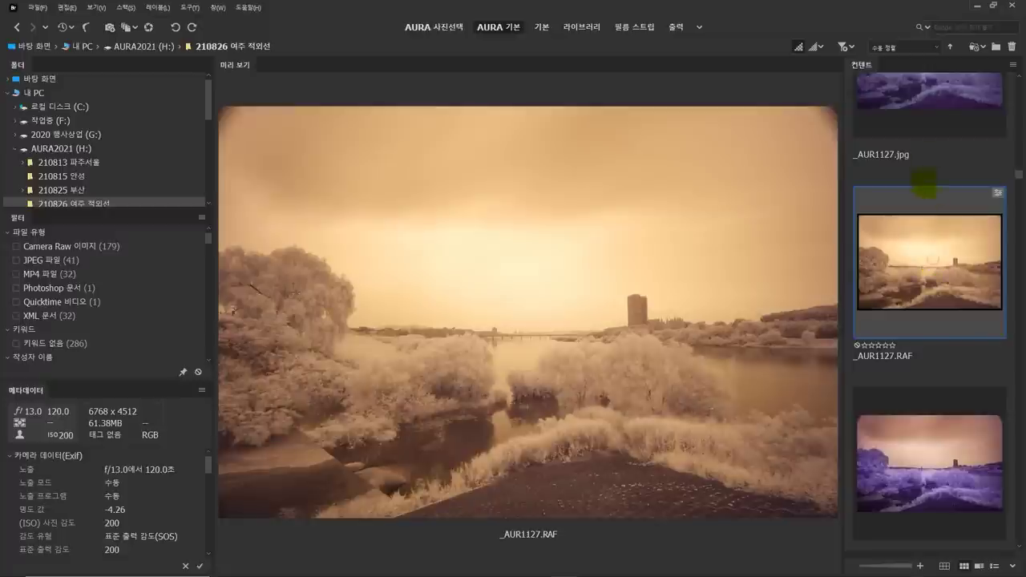
pyautogui.click(914, 102)
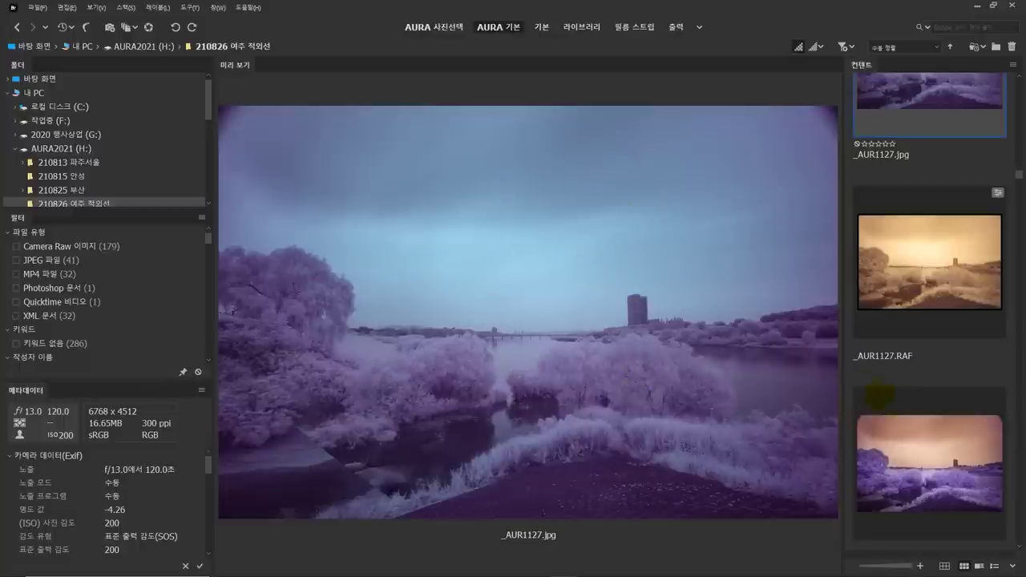
pyautogui.click(906, 459)
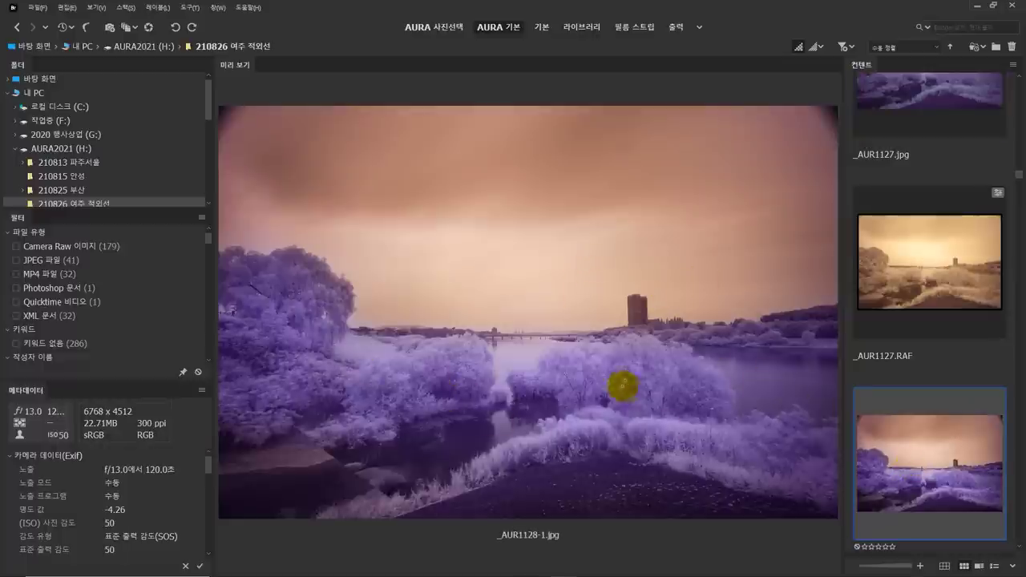
pyautogui.click(930, 273)
pyautogui.click(906, 473)
# Compare the black-and-white river photo _AUR1128.jpg with its original _AUR1128.RAF
pyautogui.scroll(-3, 910, 448)
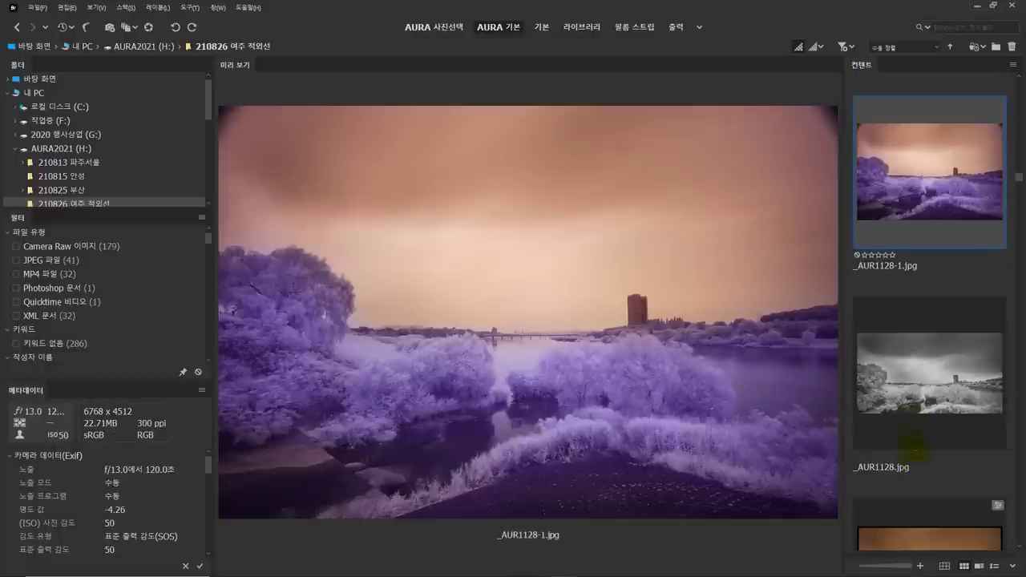
pyautogui.click(908, 393)
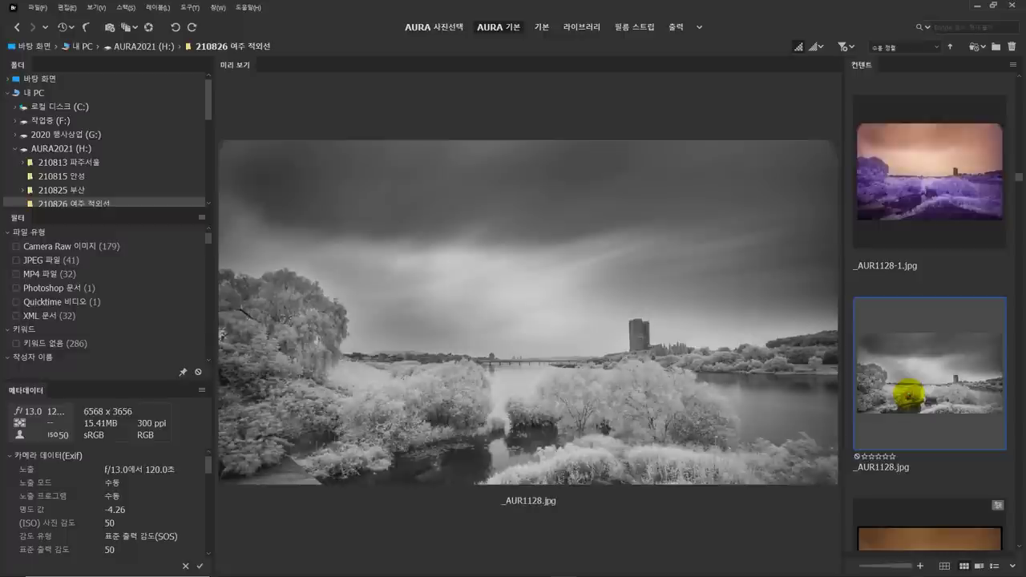
pyautogui.scroll(-4, 906, 392)
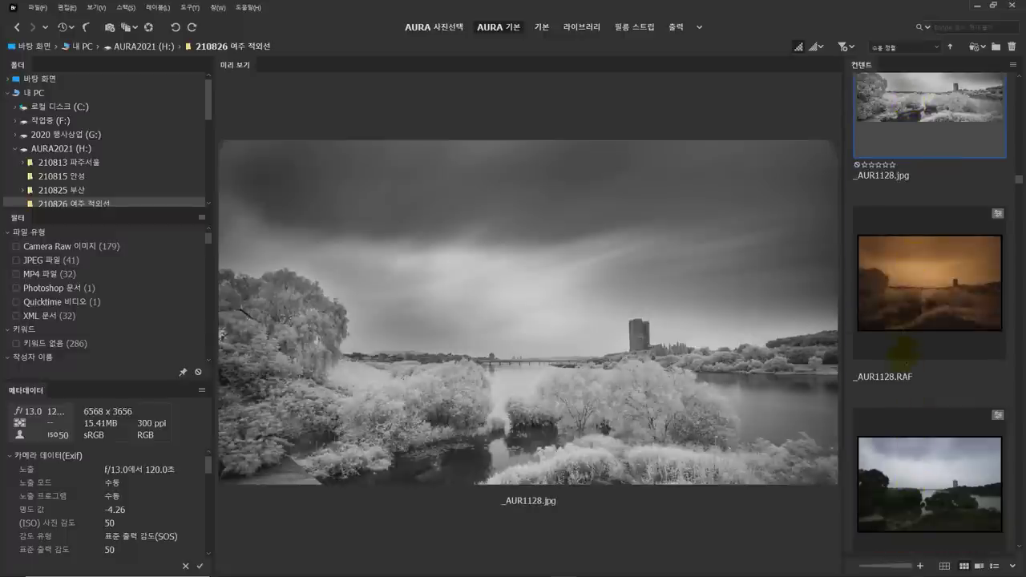
pyautogui.click(922, 321)
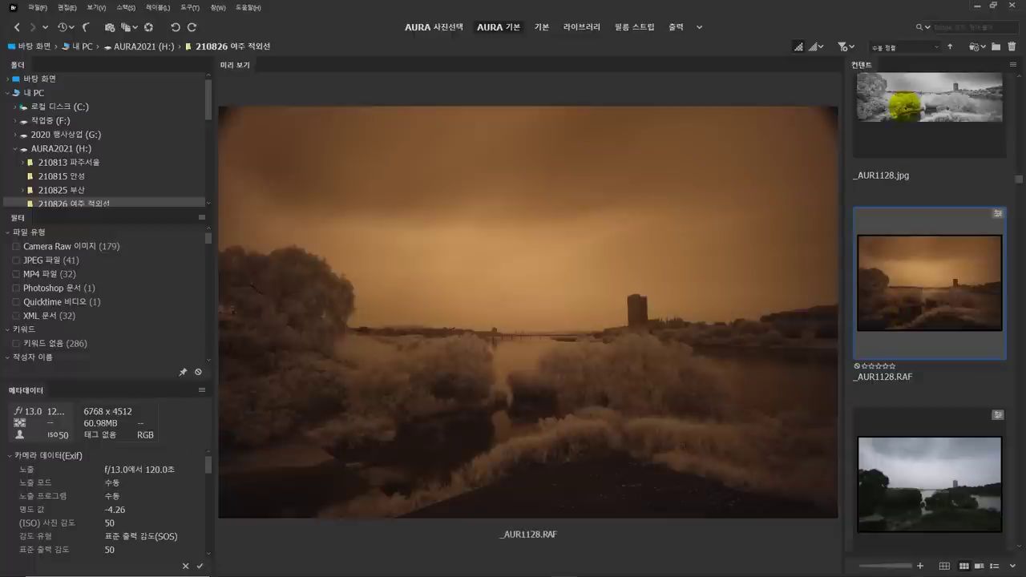
# Open _AUR1128.RAF and _AUR1129.RAF together in Camera Raw and reset both to their default settings
pyautogui.keyDown('ctrl'); pyautogui.click(903, 105); pyautogui.keyUp('ctrl')
pyautogui.keyDown('ctrl'); pyautogui.click(924, 485); pyautogui.keyUp('ctrl')
pyautogui.click(902, 277)
pyautogui.keyDown('ctrl'); pyautogui.click(917, 481); pyautogui.keyUp('ctrl')
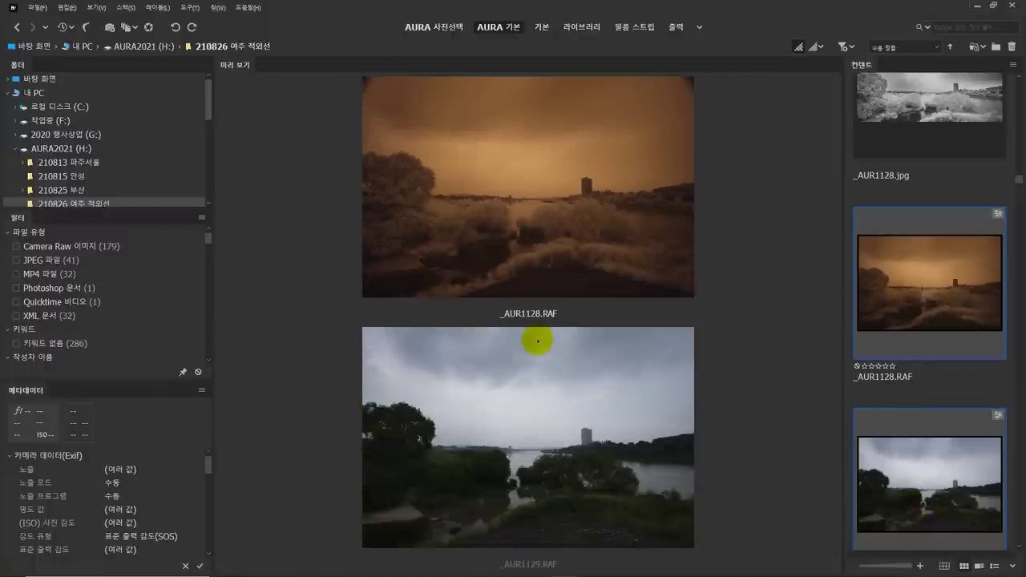
pyautogui.hotkey('ctrl', 'r')
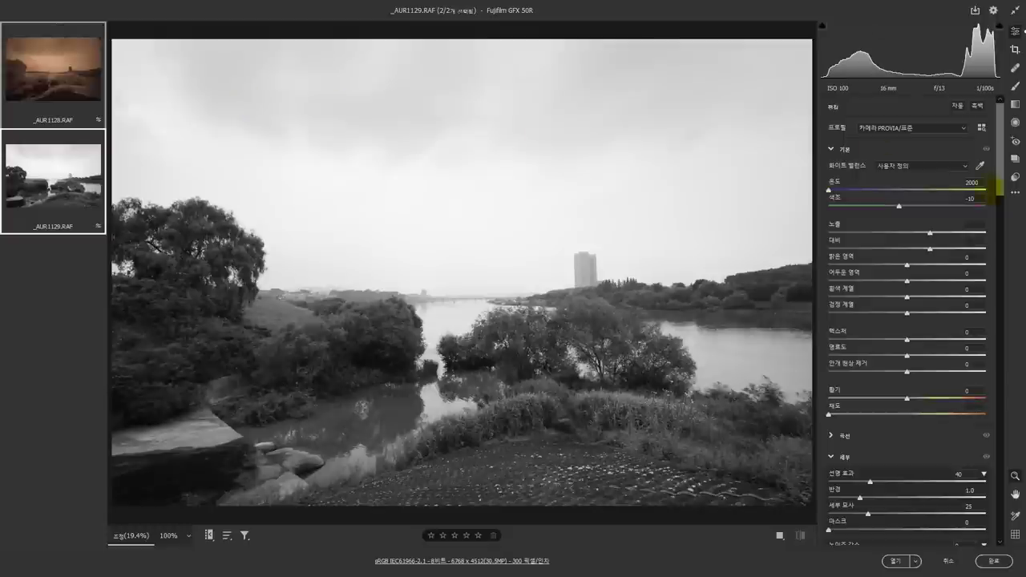
pyautogui.click(1015, 192)
pyautogui.click(946, 218)
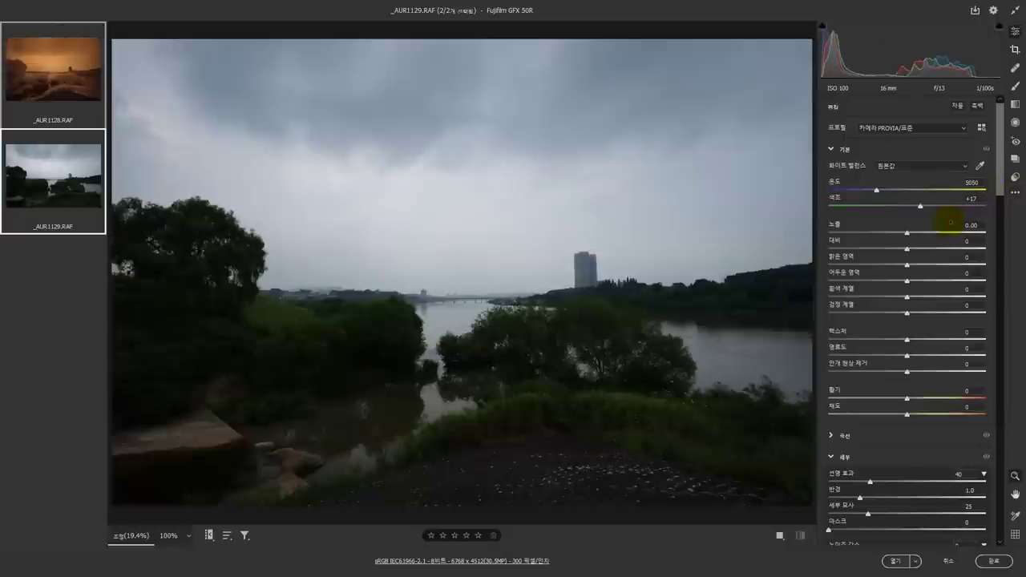
# Set the saturation to -100 and the exposure to +1.45 for both selected river photos
pyautogui.keyDown('ctrl'); pyautogui.click(52, 76); pyautogui.keyUp('ctrl')
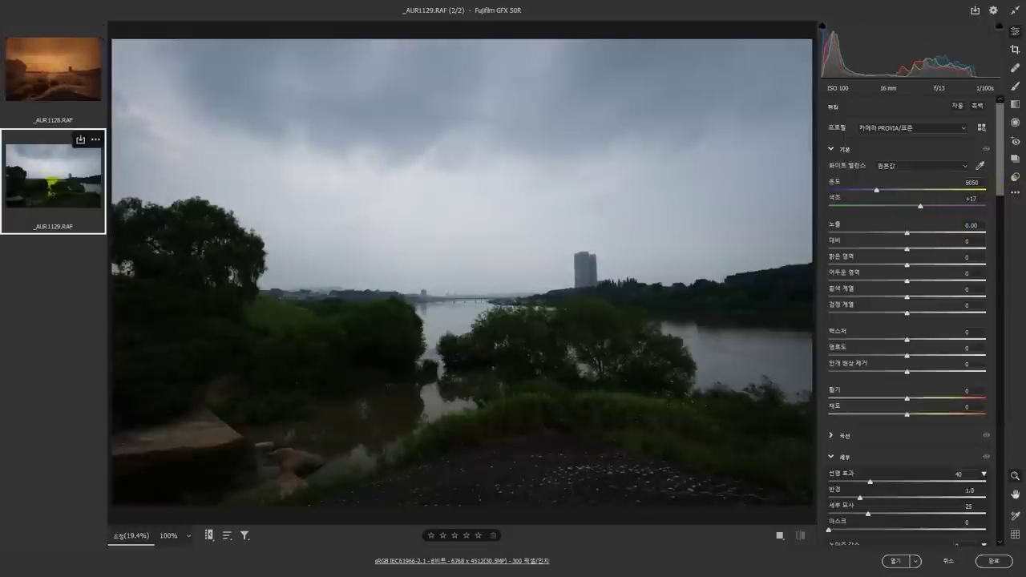
pyautogui.keyDown('ctrl'); pyautogui.click(52, 76); pyautogui.keyUp('ctrl')
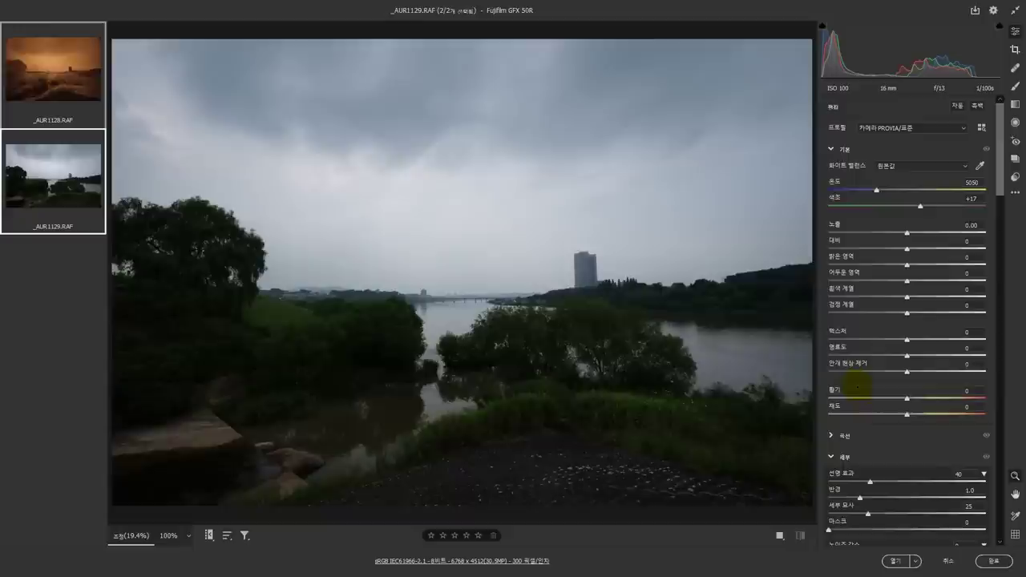
pyautogui.moveTo(864, 414); pyautogui.dragTo(825, 415)
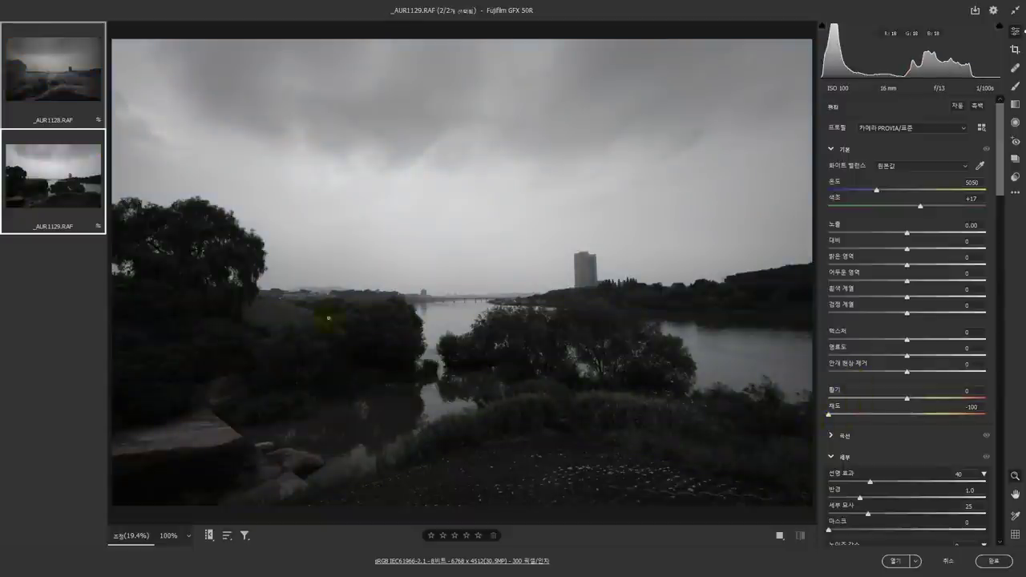
pyautogui.click(48, 86)
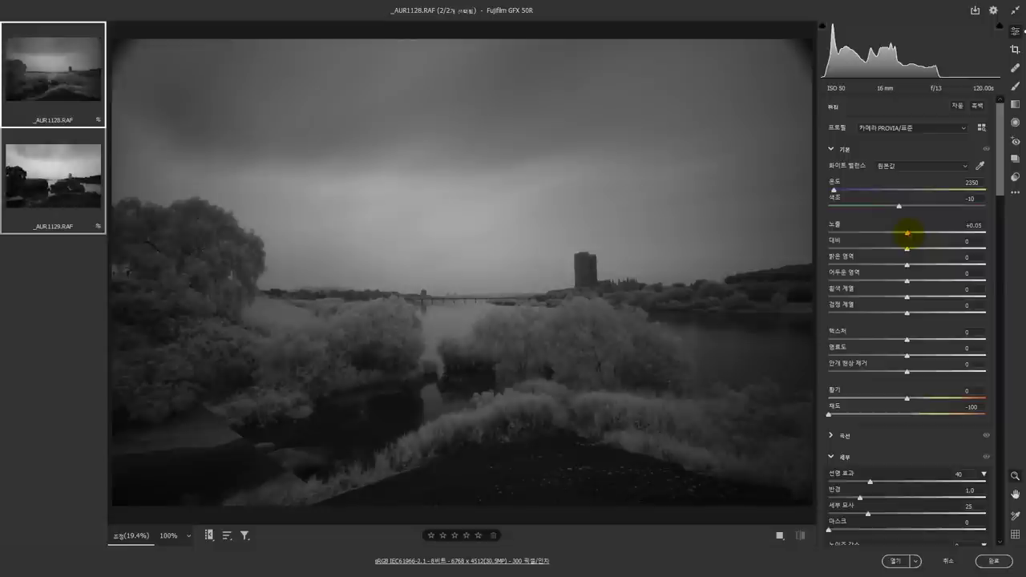
pyautogui.moveTo(906, 232); pyautogui.dragTo(930, 232)
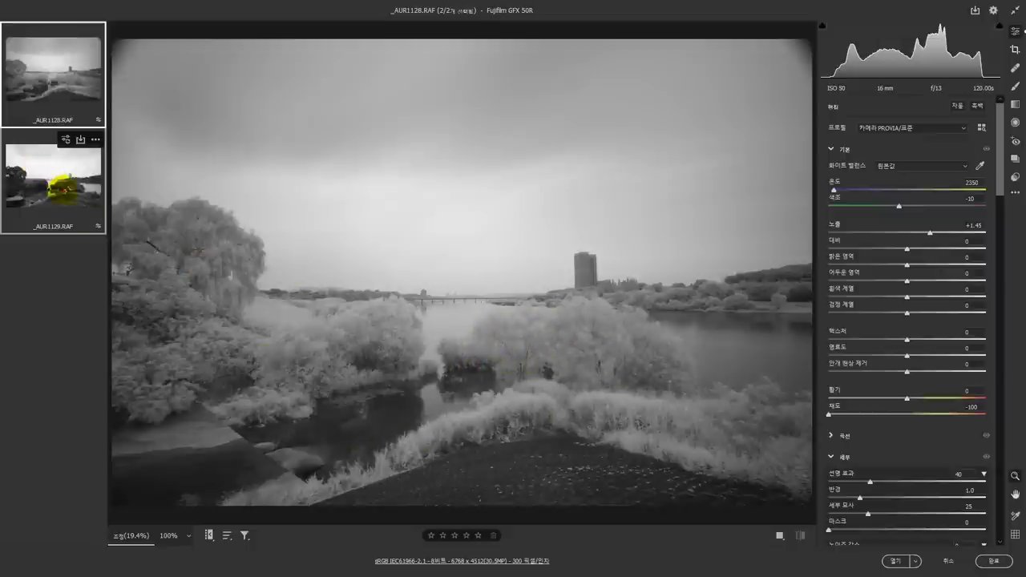
# Compare the desaturated _AUR1129.RAF and _AUR1128.RAF by alternating between the two in the large view
pyautogui.click(64, 186)
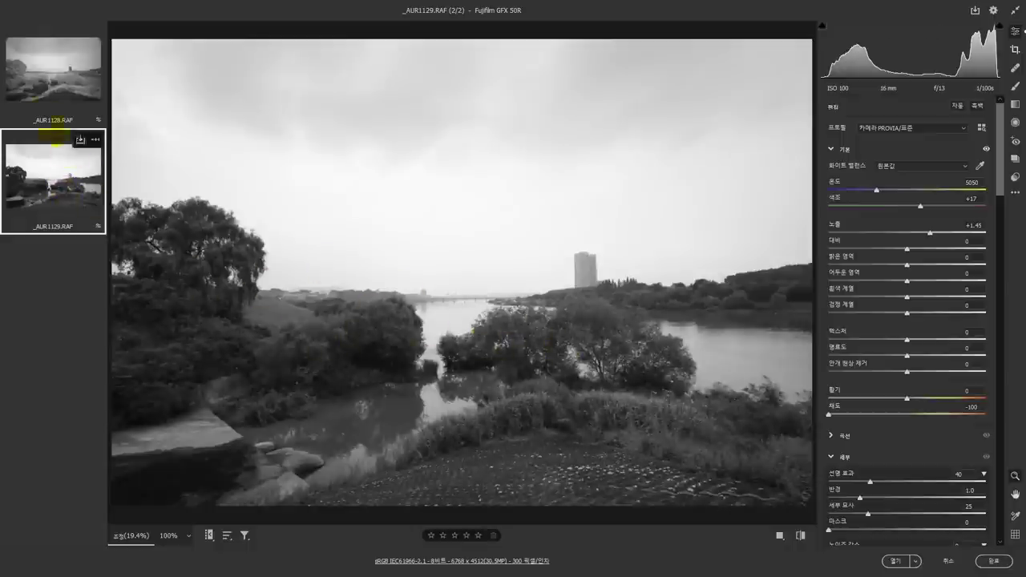
pyautogui.click(62, 80)
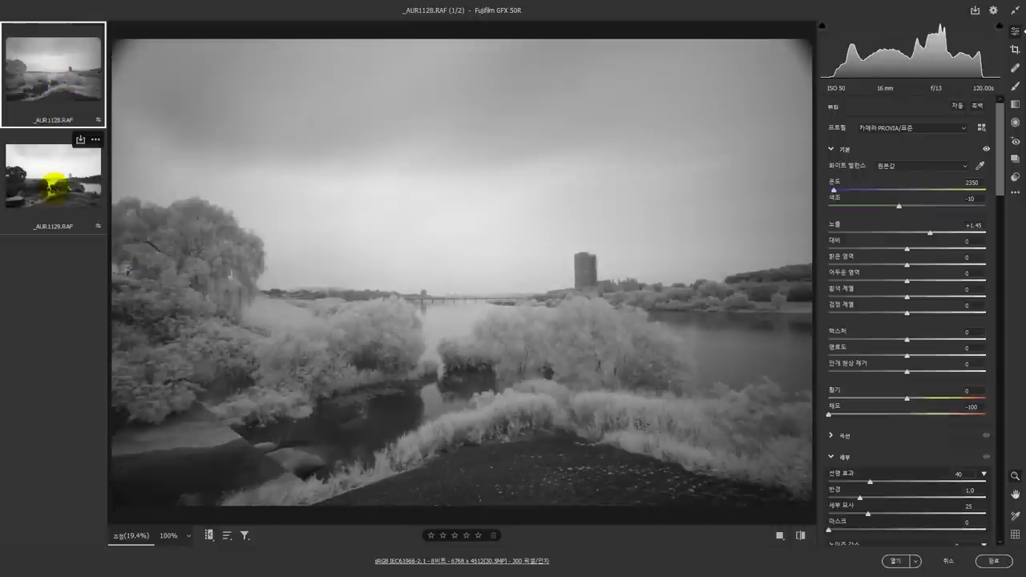
pyautogui.click(55, 186)
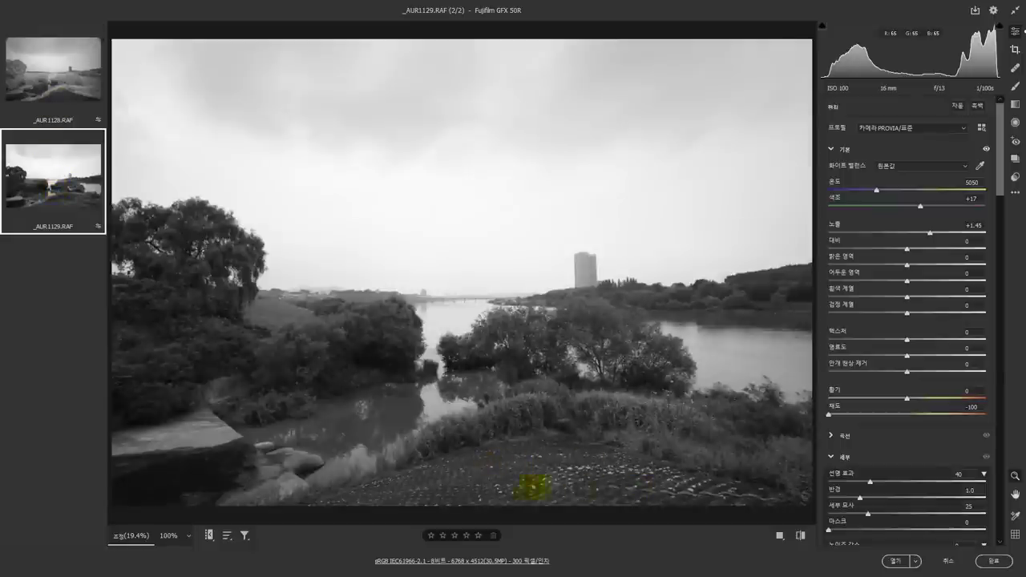
pyautogui.click(69, 71)
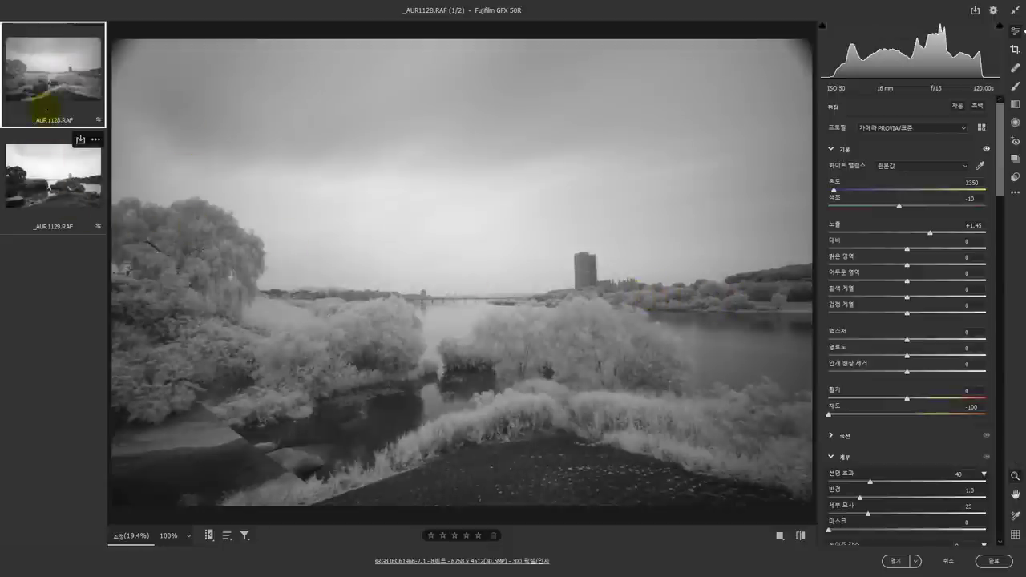
pyautogui.click(56, 178)
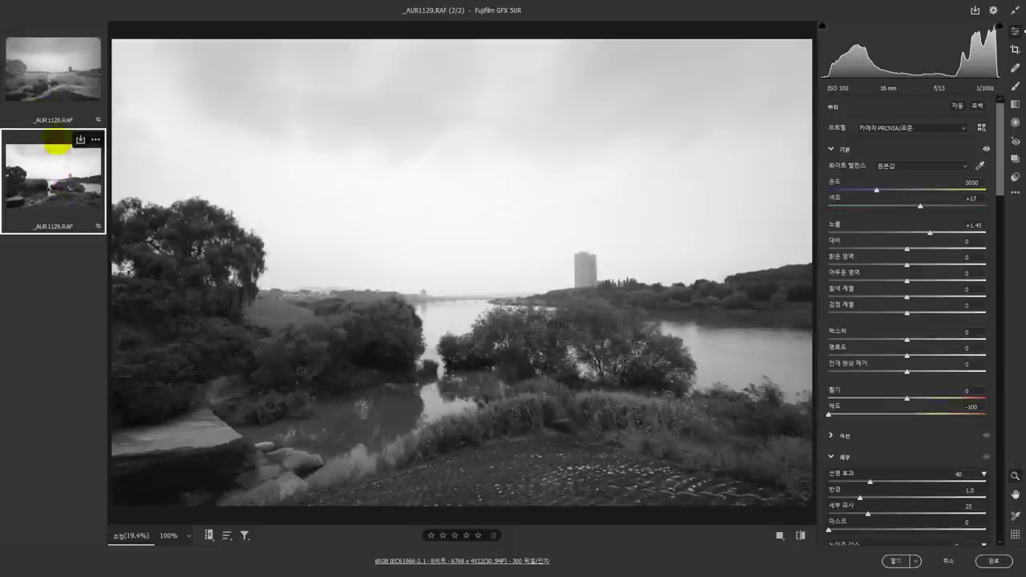
pyautogui.click(60, 107)
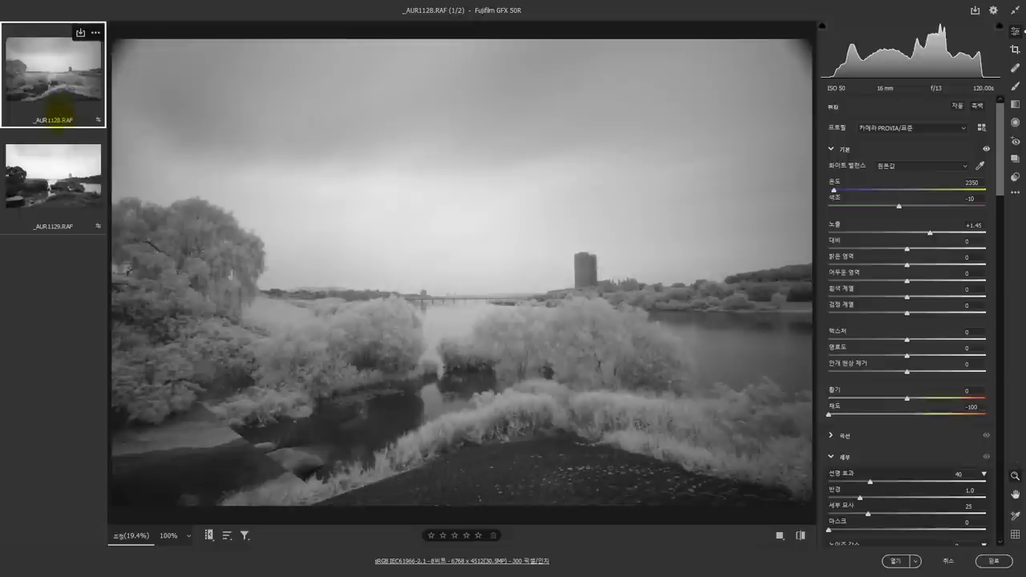
pyautogui.click(50, 172)
pyautogui.click(55, 95)
pyautogui.click(51, 167)
pyautogui.click(56, 90)
pyautogui.click(54, 171)
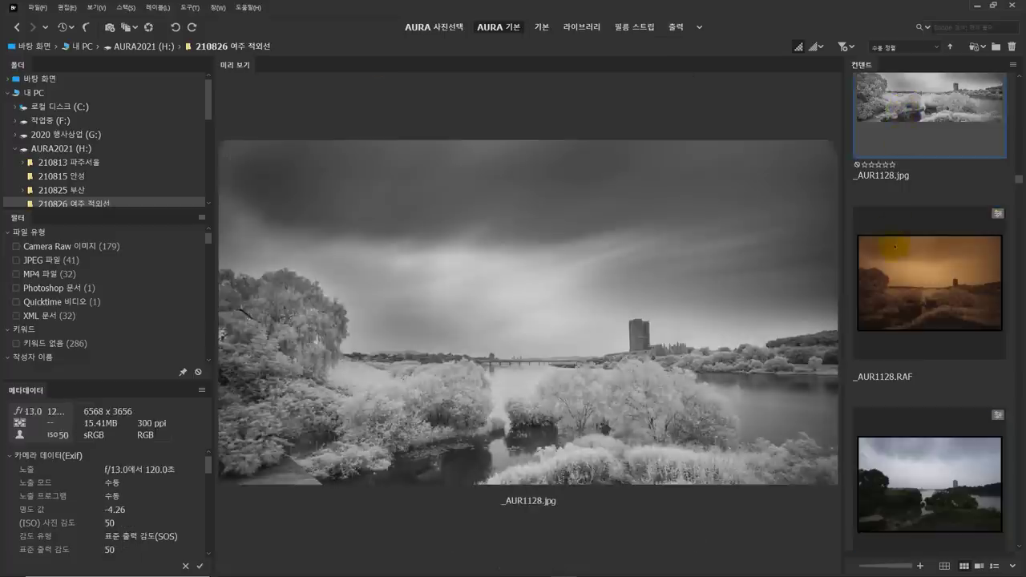
# Compare the original _AUR1128.RAF with the finished black-and-white _AUR1128.jpg once more in the Bridge preview
pyautogui.click(921, 296)
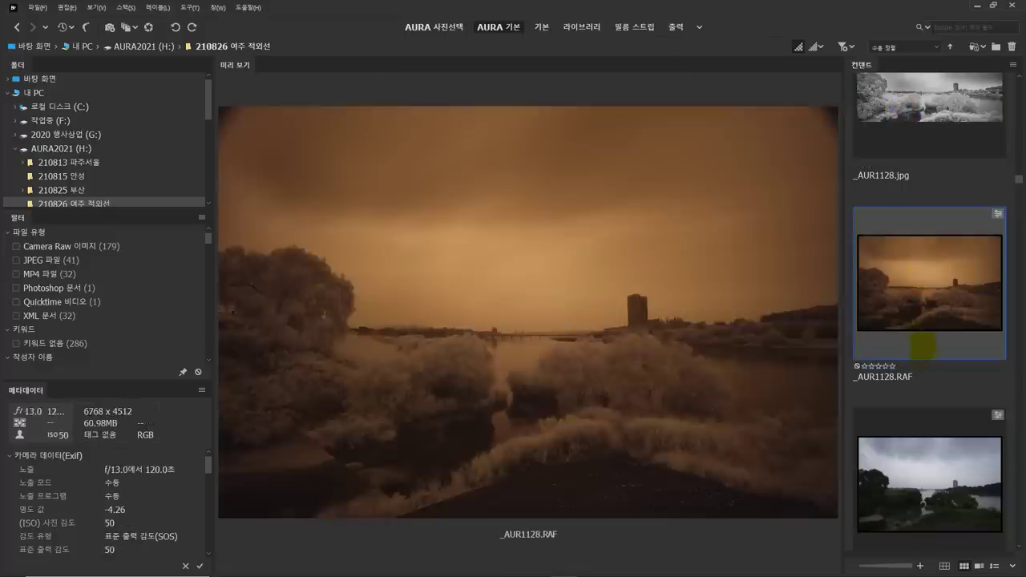
pyautogui.click(916, 94)
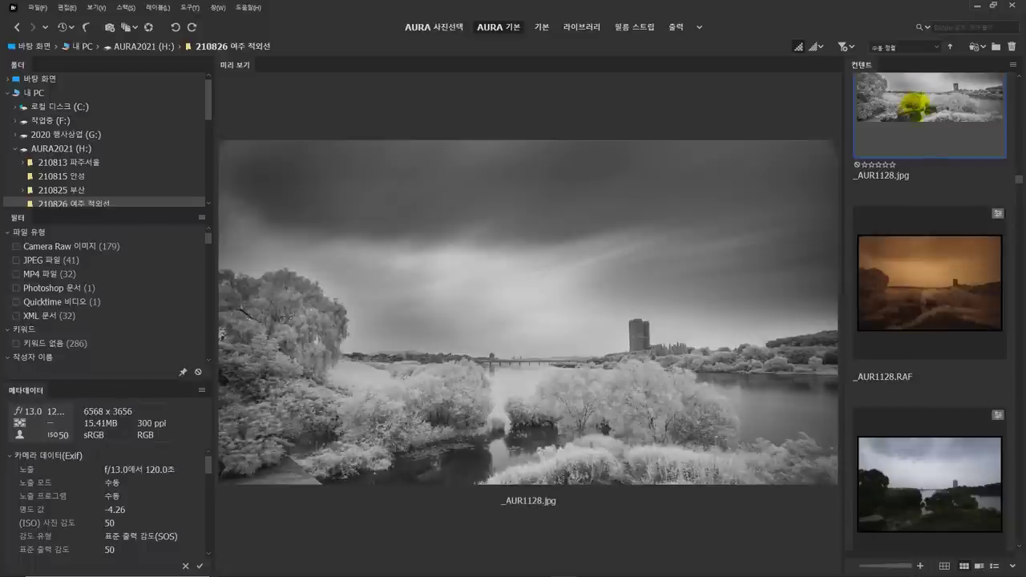
pyautogui.click(932, 269)
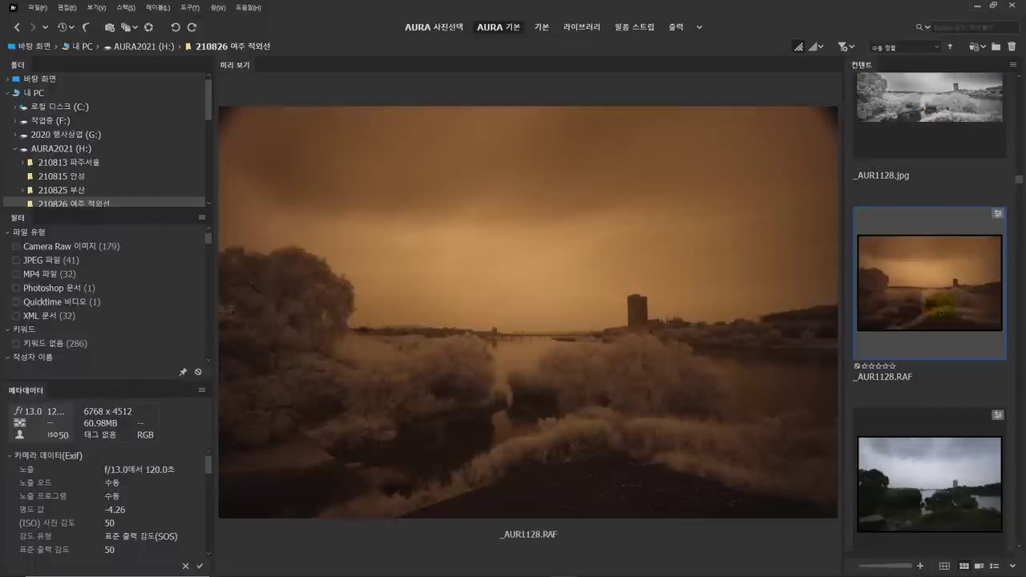
# Find the pier photo _AUR1144.RAF further down the folder and compare it with the colour-processed _AUR1144.jpg
pyautogui.press('Down')
pyautogui.press('Down')
pyautogui.press('Down')
pyautogui.press('Down')
pyautogui.press('Down')
pyautogui.press('Down')
pyautogui.press('Down')
pyautogui.press('Down')
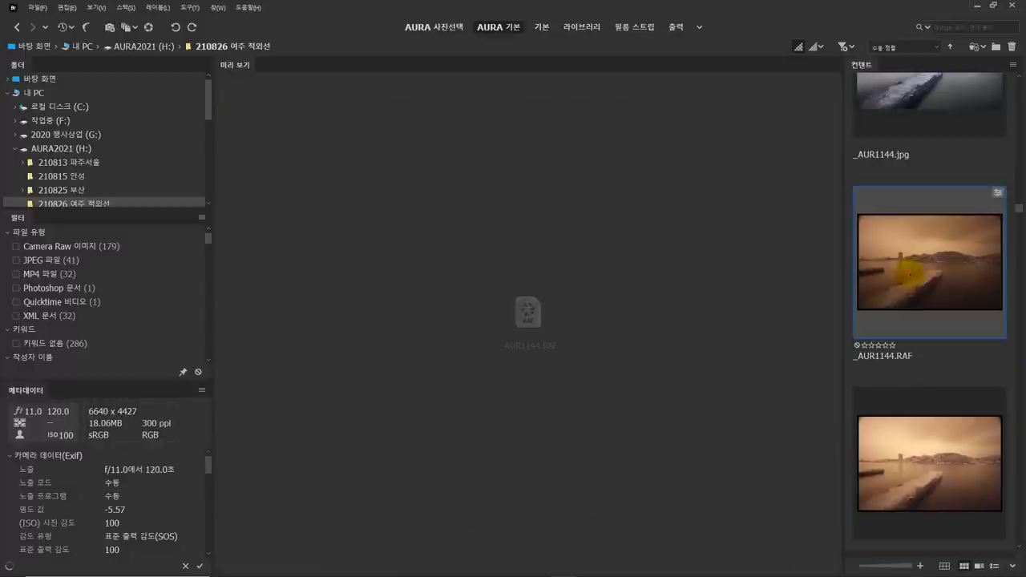
pyautogui.scroll(3, 910, 280)
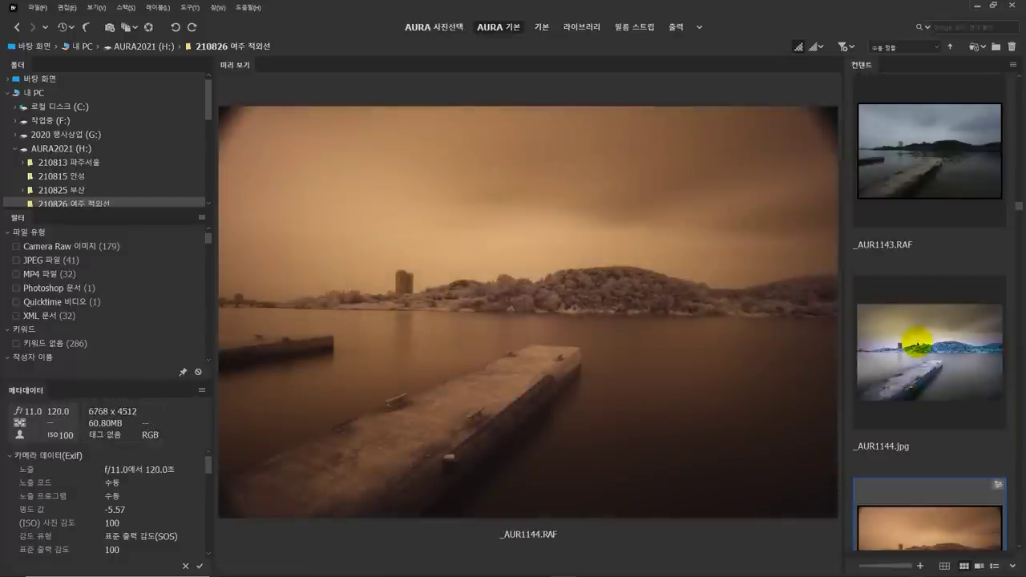
pyautogui.scroll(-2, 918, 341)
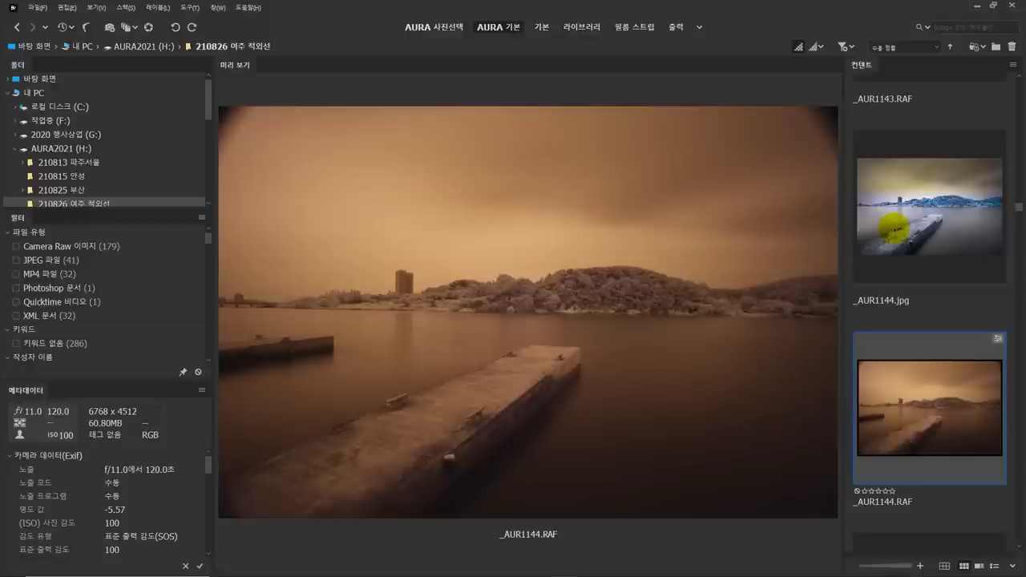
pyautogui.click(930, 206)
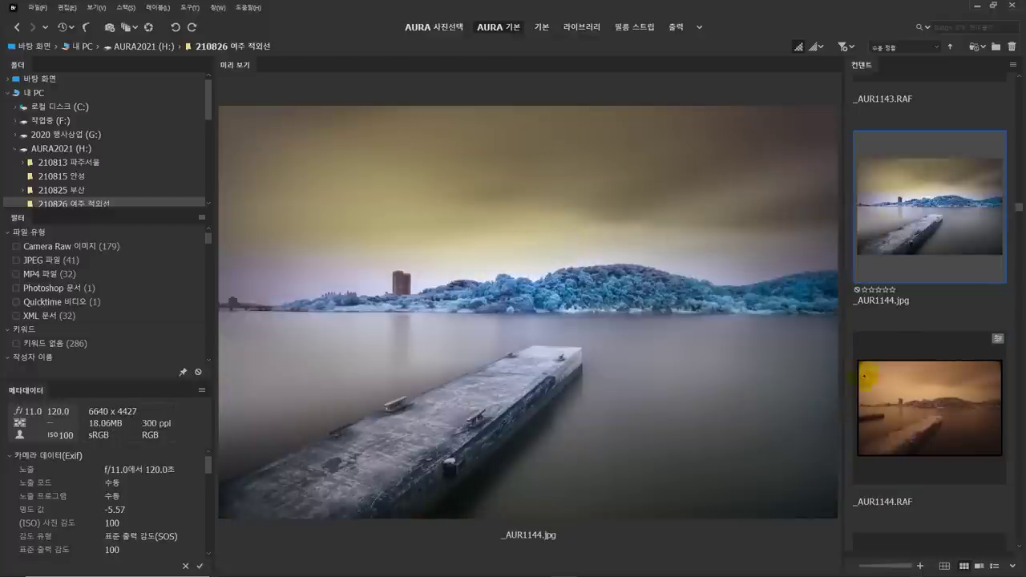
pyautogui.click(928, 416)
pyautogui.click(890, 240)
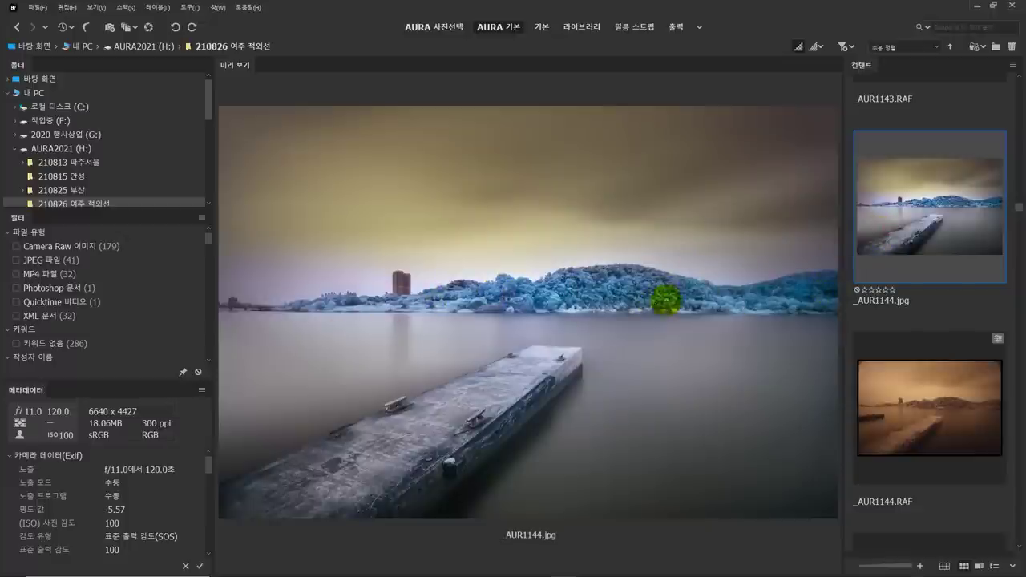
pyautogui.click(928, 420)
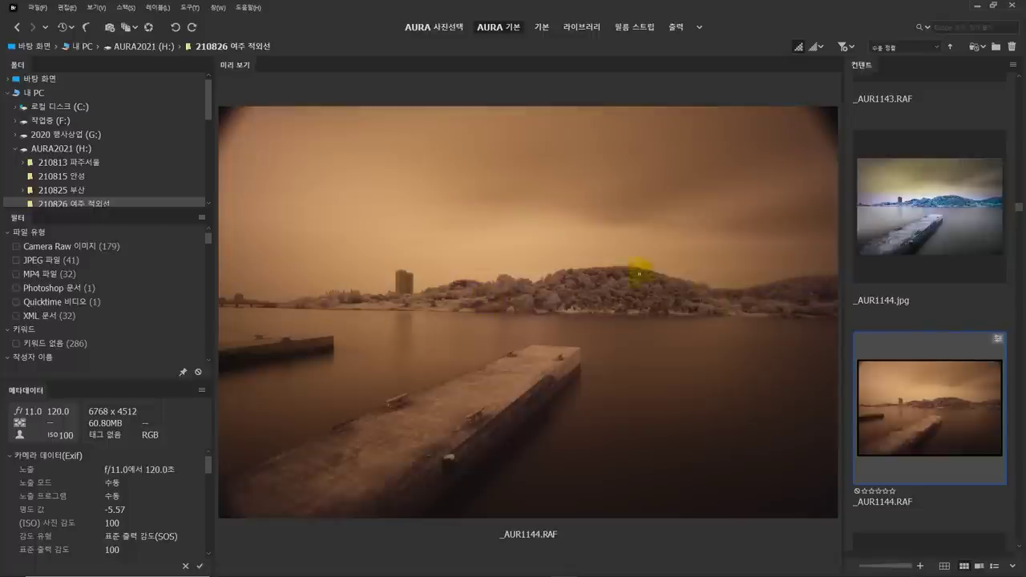
pyautogui.click(914, 232)
# Compare the jetty photo's original _AUR1152.RAF with its black-and-white version _AUR1152.psd
pyautogui.scroll(-3, 902, 360)
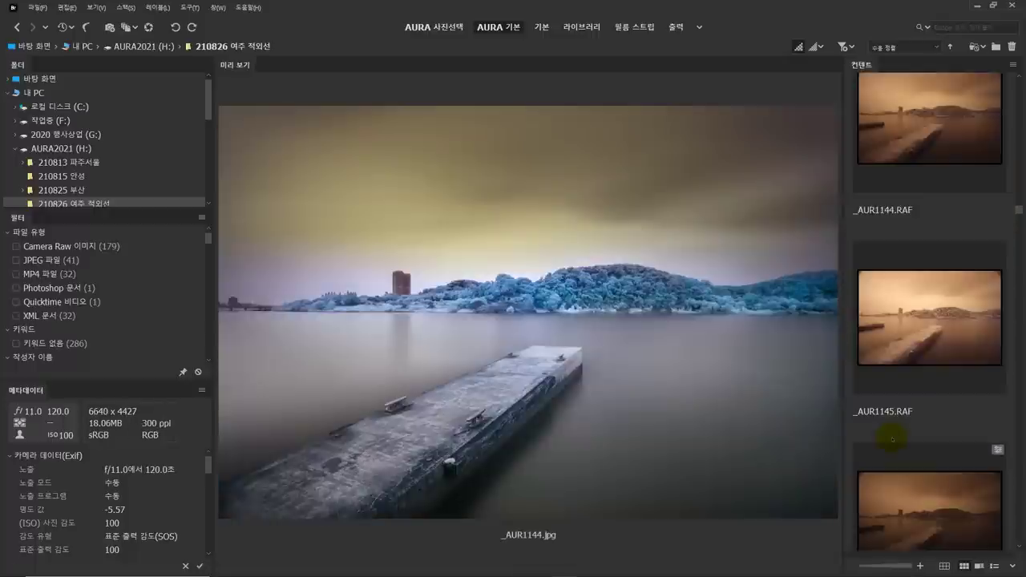
pyautogui.scroll(-5, 926, 341)
pyautogui.click(922, 241)
pyautogui.click(895, 417)
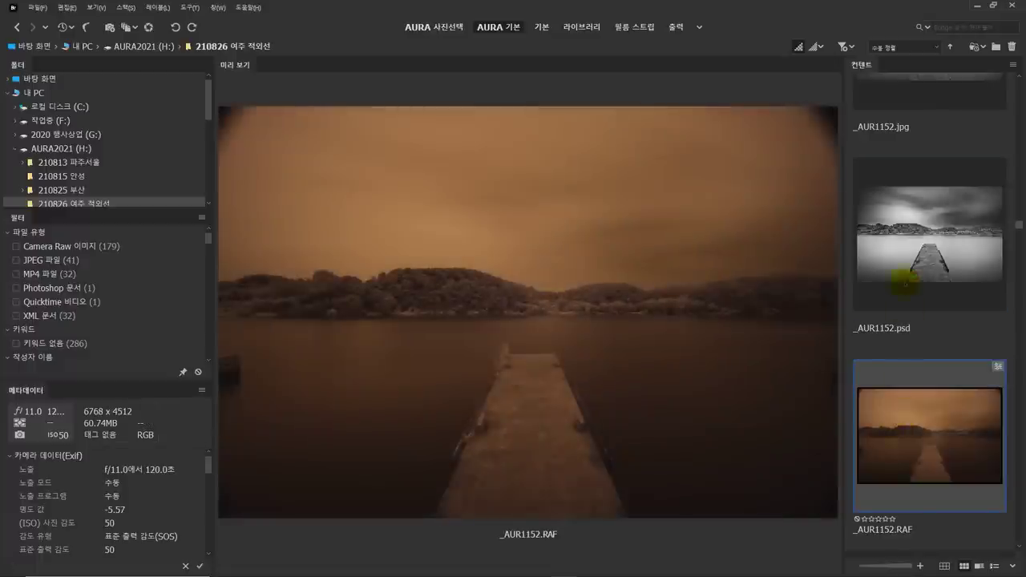
pyautogui.click(901, 261)
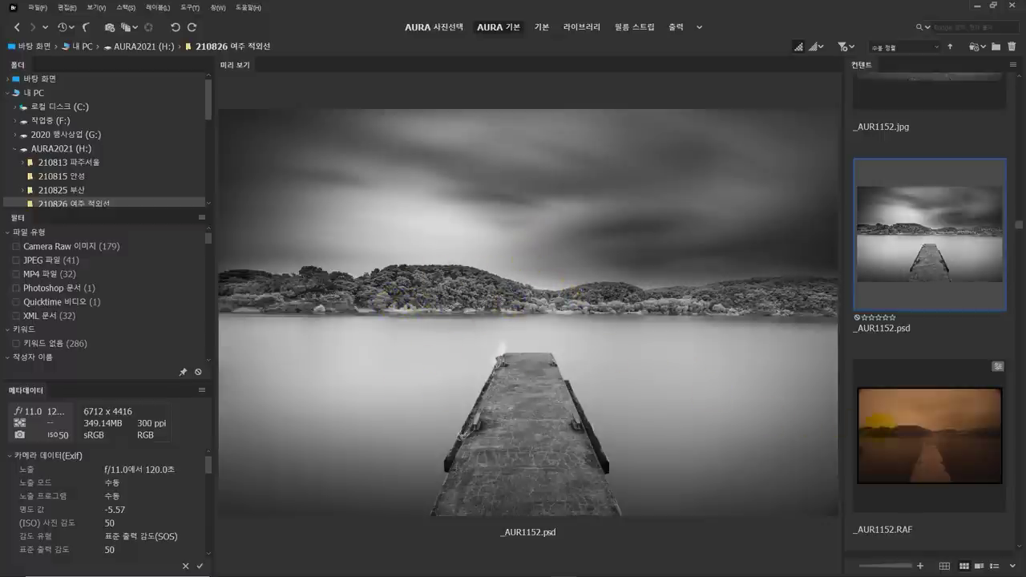
pyautogui.click(874, 419)
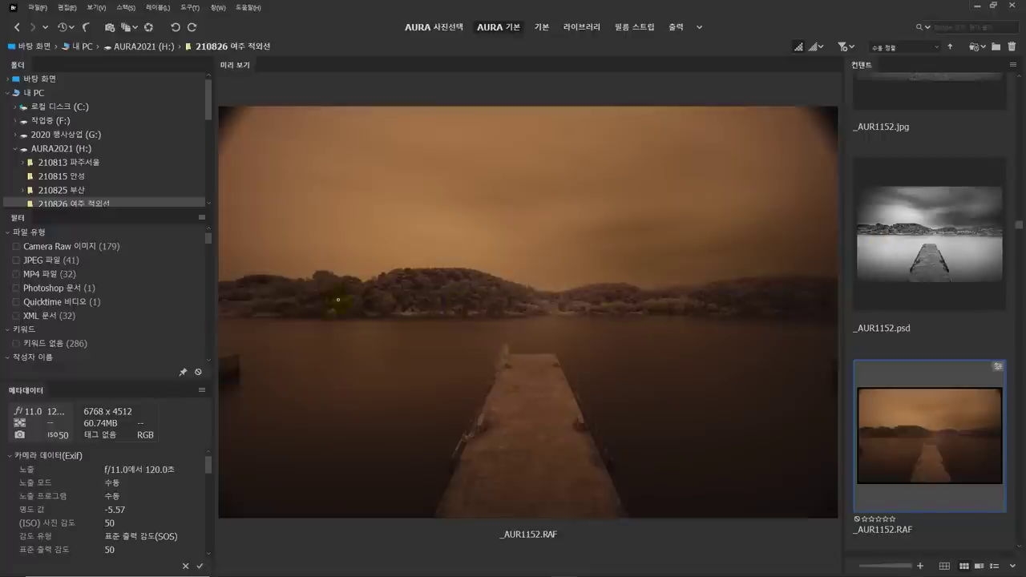
pyautogui.click(888, 243)
pyautogui.click(911, 418)
pyautogui.click(912, 280)
pyautogui.click(912, 418)
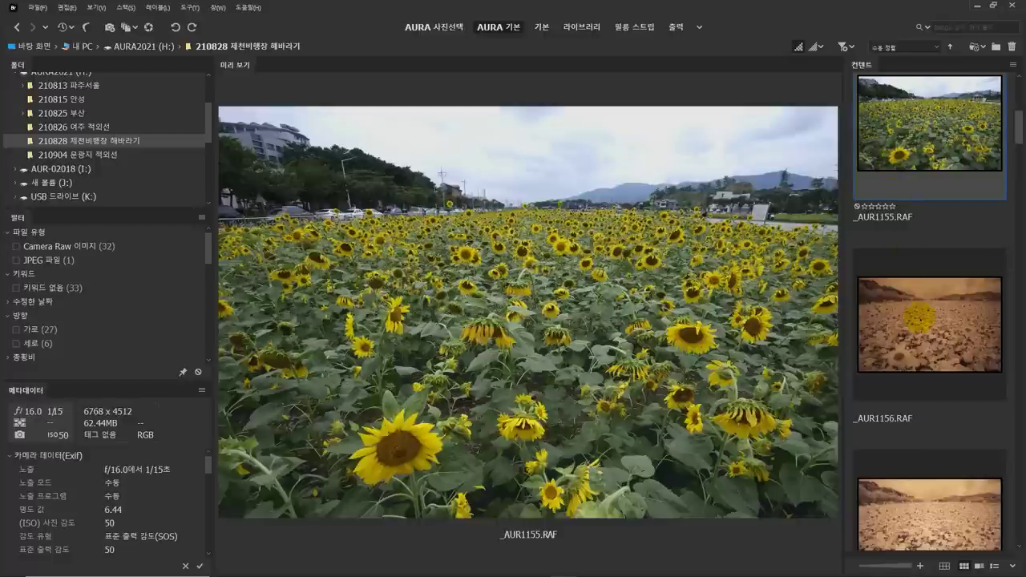
# Open the sunflower photos _AUR1155.RAF and _AUR1156.RAF together in Camera Raw and reset both to their default settings
pyautogui.click(907, 329)
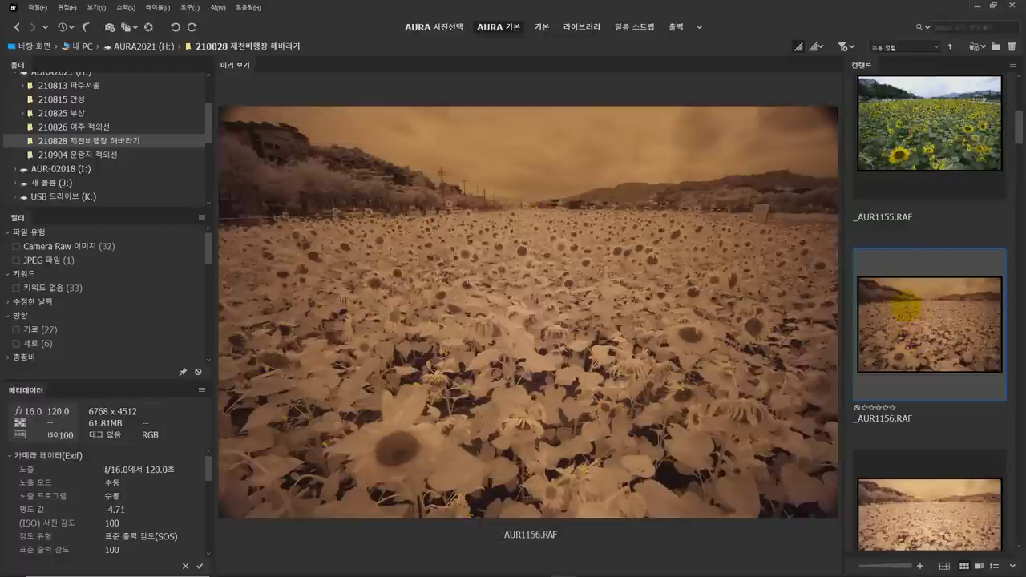
pyautogui.click(906, 192)
pyautogui.keyDown('ctrl'); pyautogui.click(921, 324); pyautogui.keyUp('ctrl')
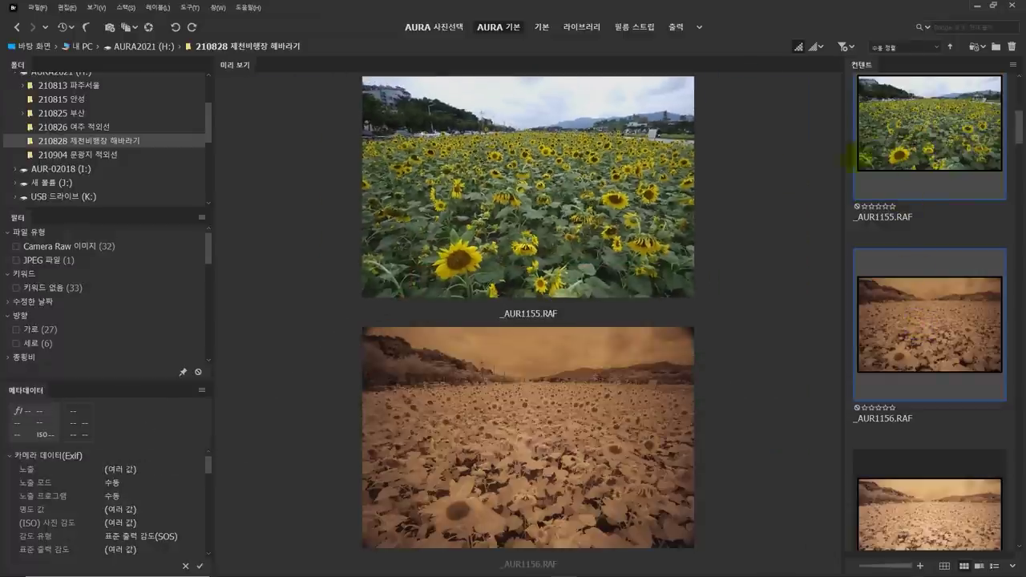
pyautogui.hotkey('ctrl', 'r')
pyautogui.click(1015, 193)
pyautogui.click(957, 218)
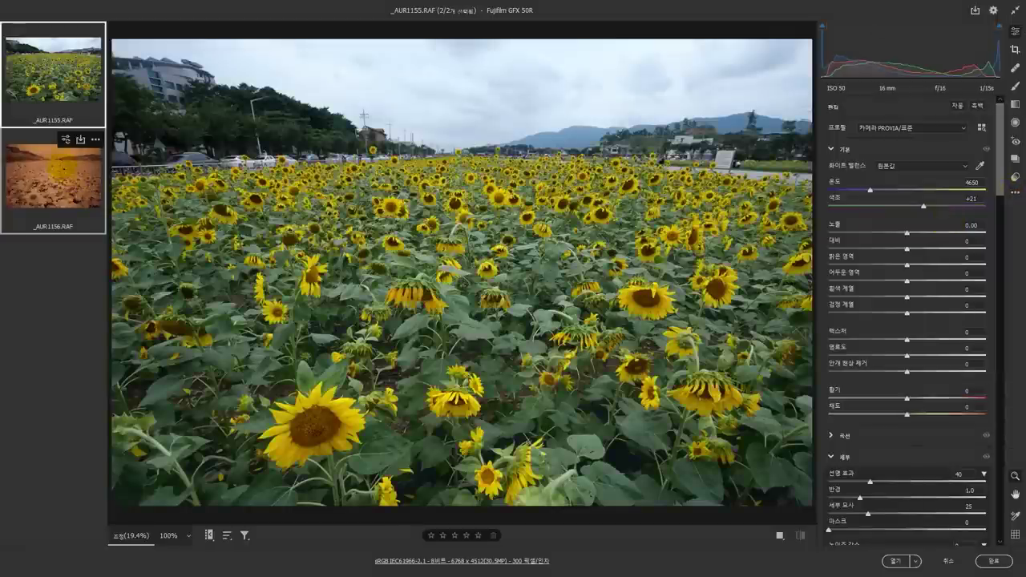
# Set the saturation of both sunflower photos to -100 and compare the normal _AUR1155.RAF with the infrared _AUR1156.RAF in black and white
pyautogui.moveTo(853, 415); pyautogui.dragTo(794, 428)
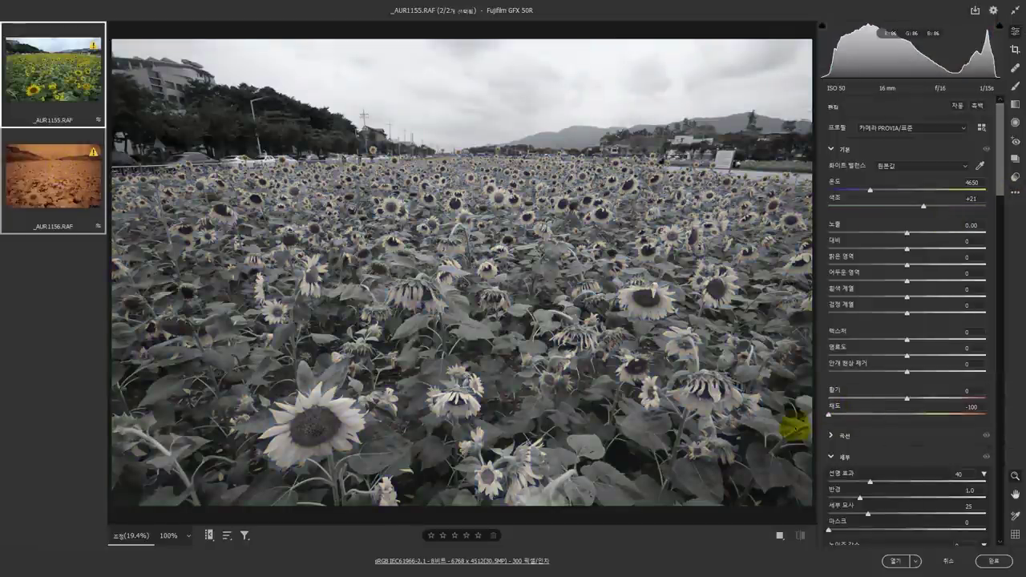
pyautogui.click(71, 79)
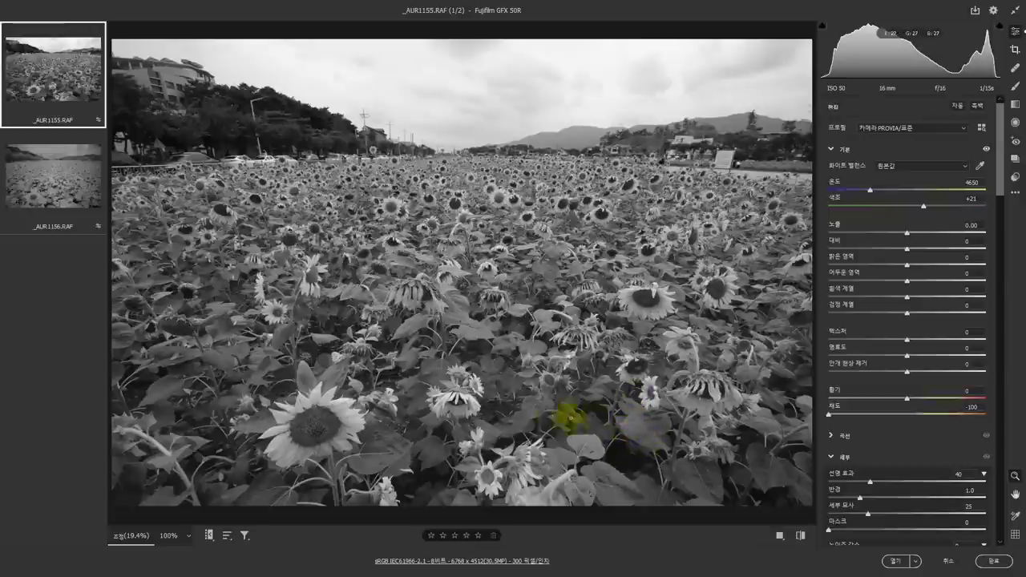
pyautogui.moveTo(36, 164)
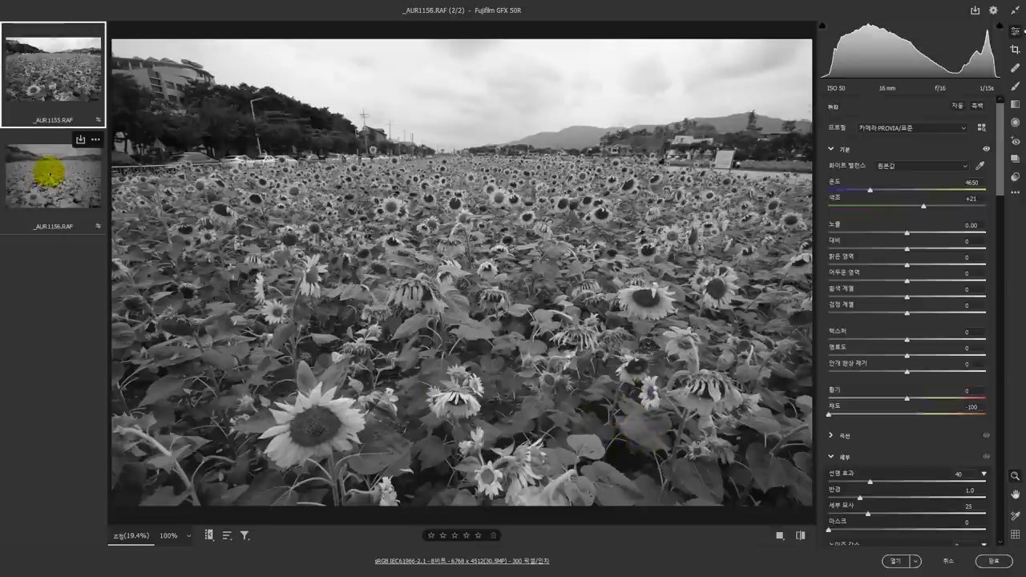
pyautogui.click(48, 173)
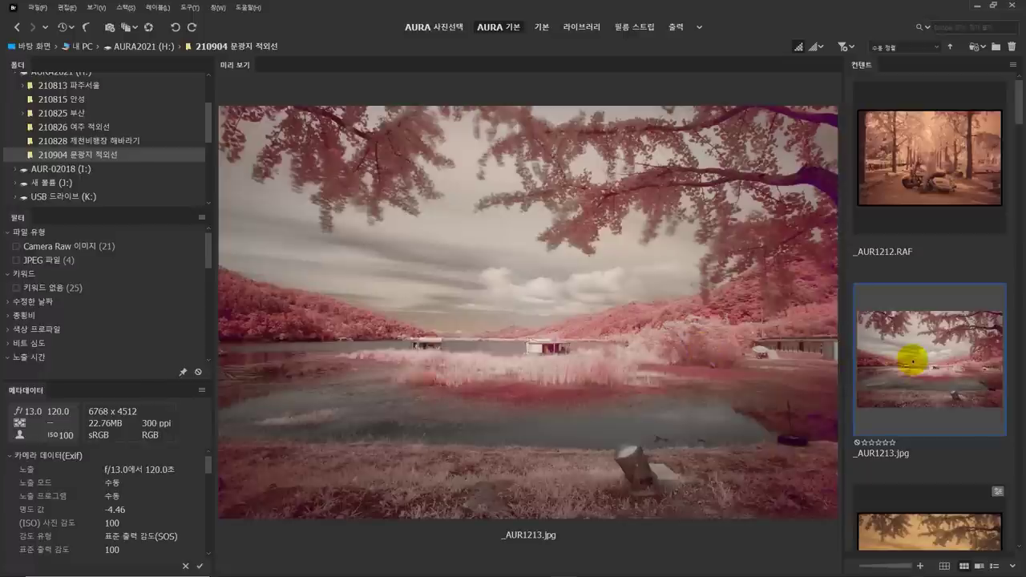
# Preview the lake photos _AUR1213.RAF and _AUR1214.RAF, and open them together with _AUR1213.jpg in Camera Raw
pyautogui.scroll(-3, 912, 361)
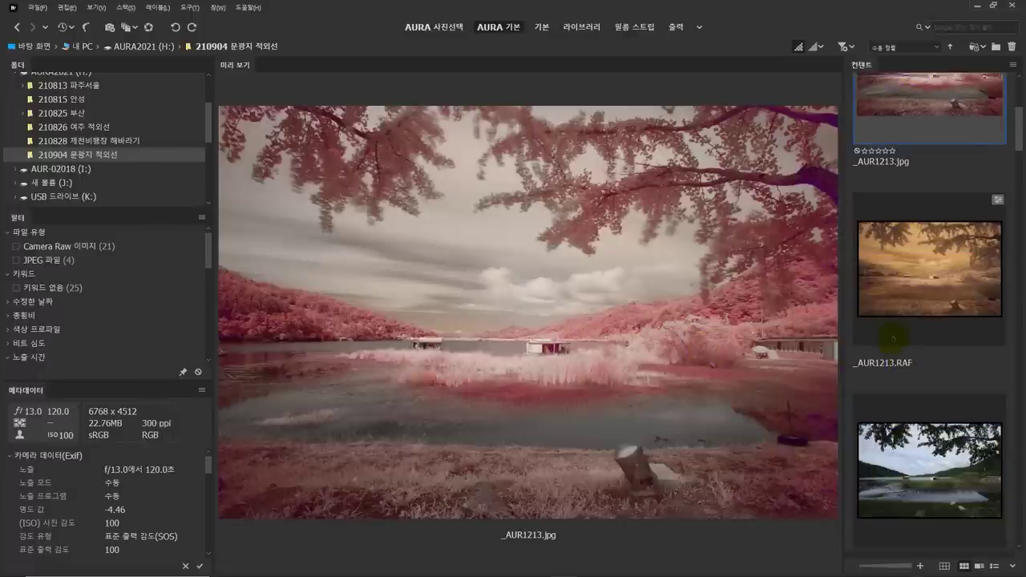
pyautogui.click(904, 300)
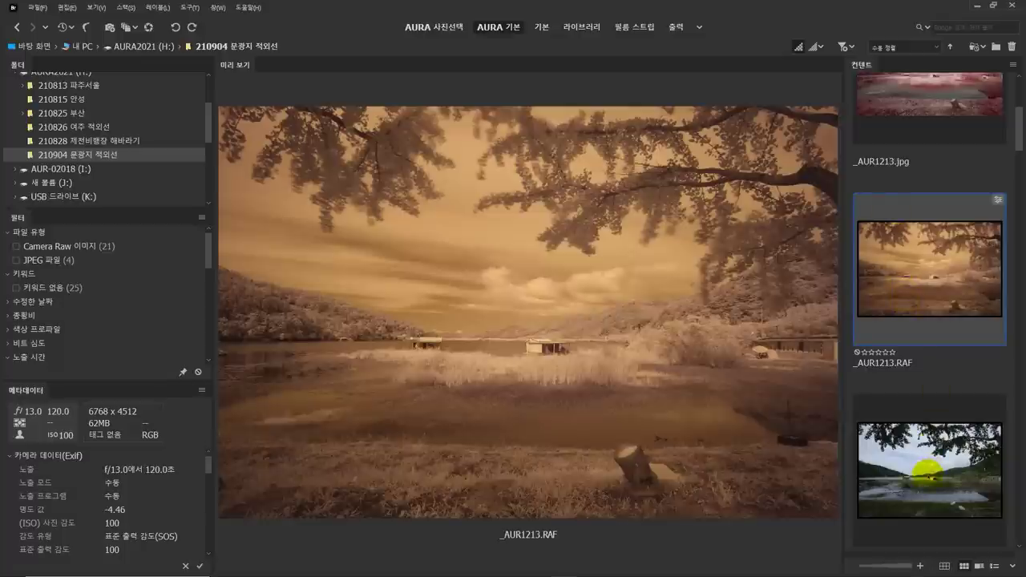
pyautogui.click(927, 468)
pyautogui.scroll(2, 927, 468)
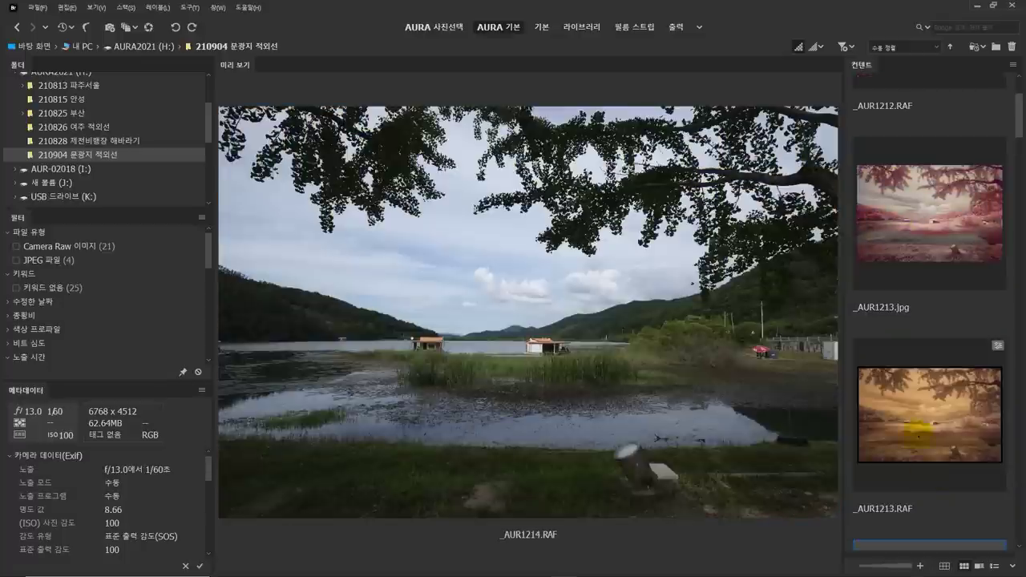
pyautogui.keyDown('shift'); pyautogui.click(902, 239); pyautogui.keyUp('shift')
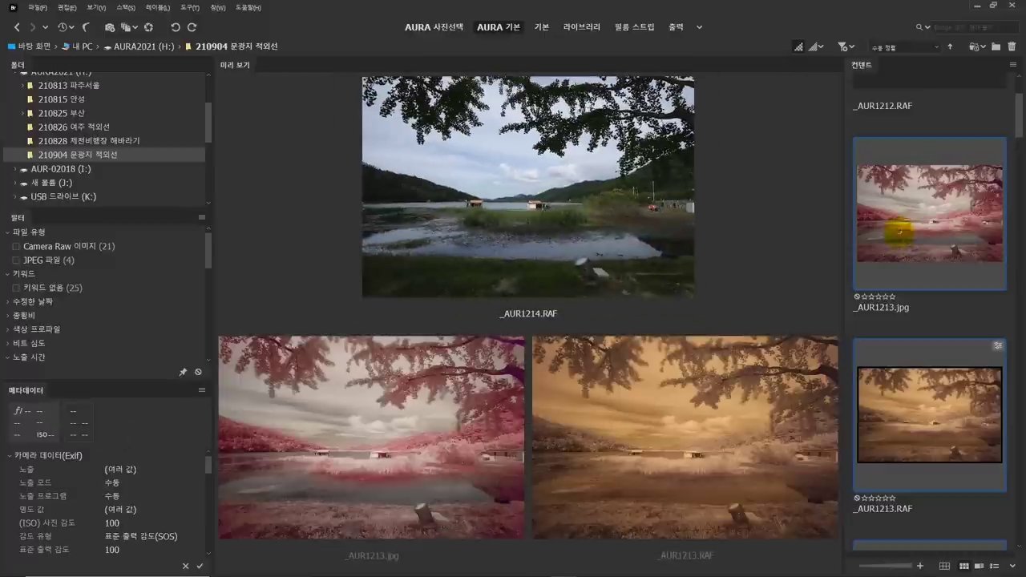
pyautogui.hotkey('ctrl', 'r')
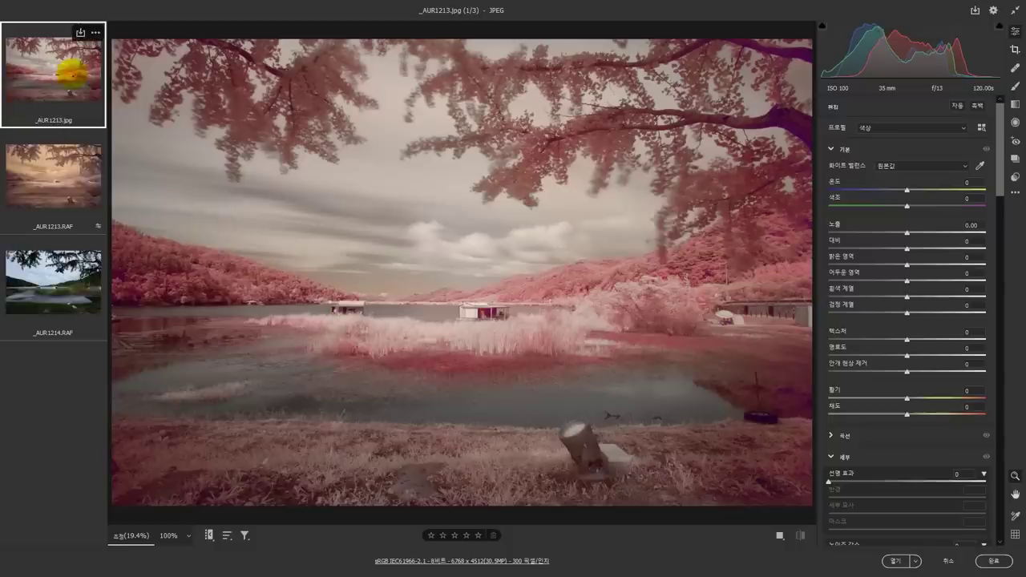
# Reset the lake photos _AUR1213.RAF and _AUR1214.RAF together to their default settings
pyautogui.click(64, 292)
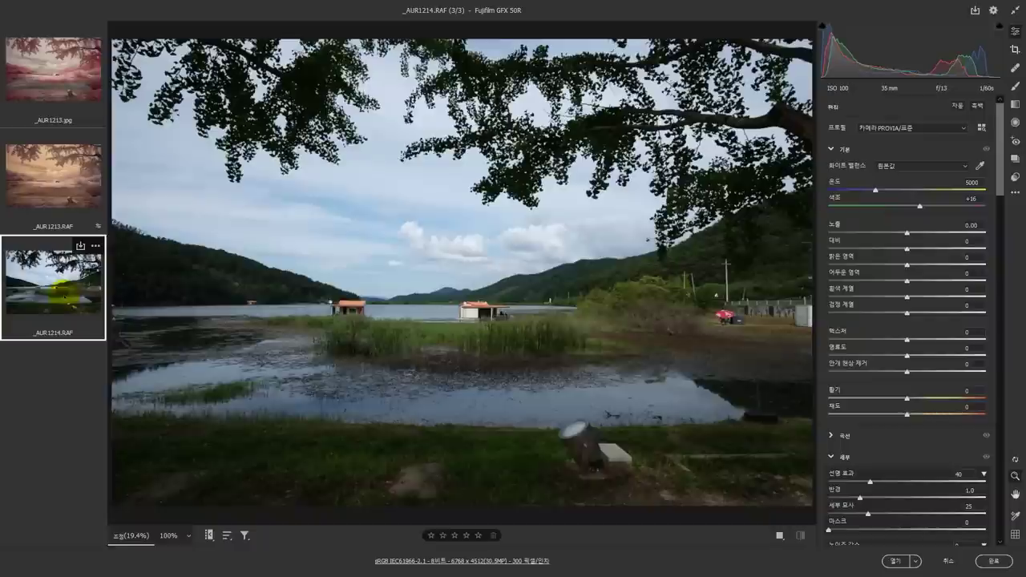
pyautogui.keyDown('ctrl'); pyautogui.click(64, 181); pyautogui.keyUp('ctrl')
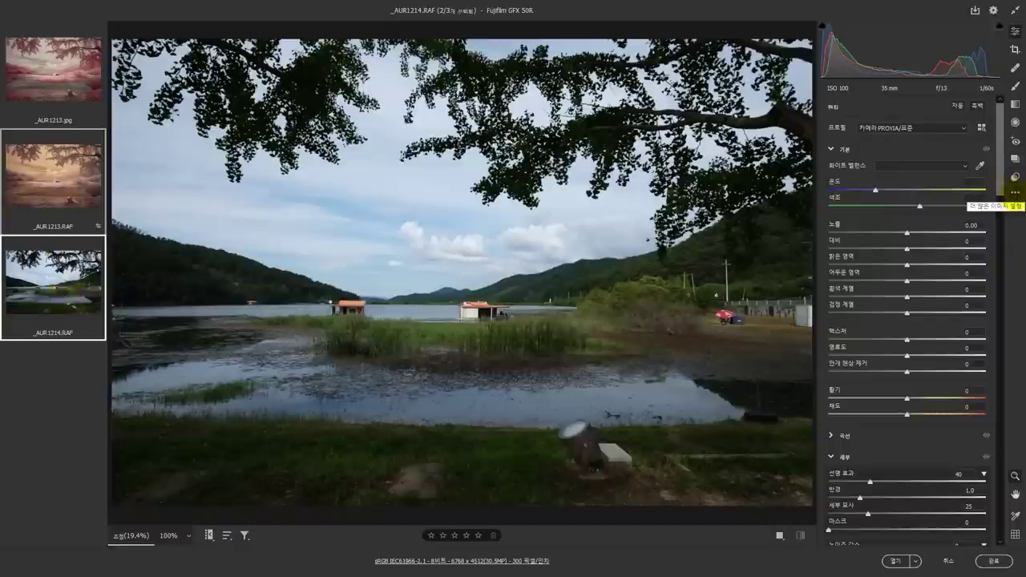
pyautogui.rightClick(1004, 197)
pyautogui.click(957, 220)
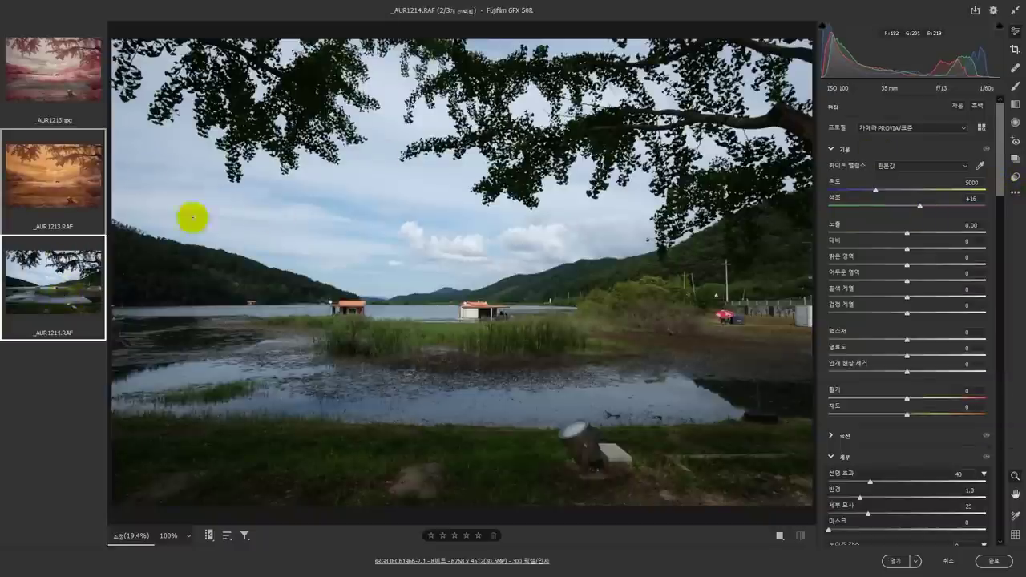
# Compare the normal lake shot _AUR1214.RAF repeatedly with the infrared _AUR1213.RAF in their unprocessed colours
pyautogui.click(56, 288)
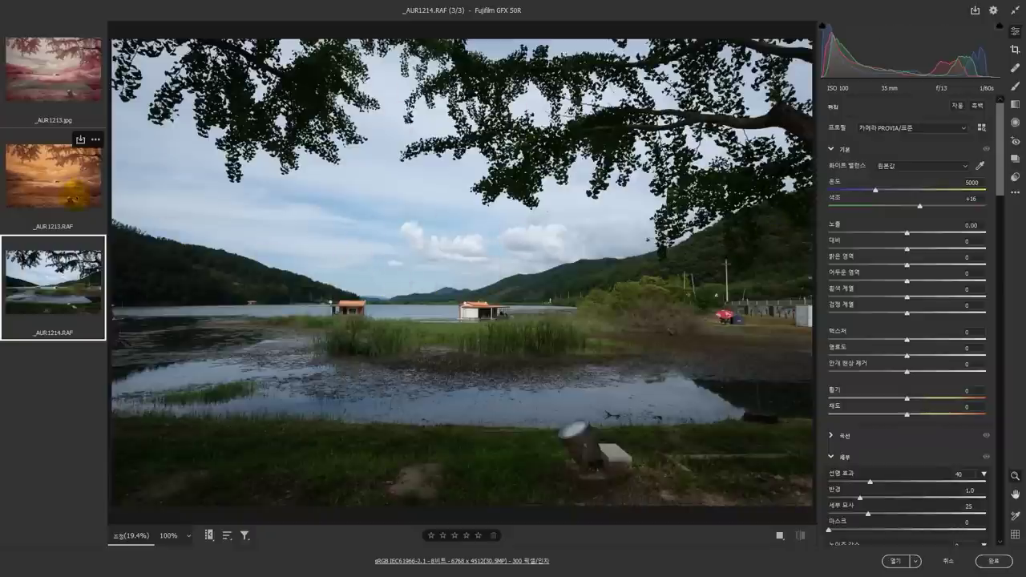
pyautogui.click(72, 193)
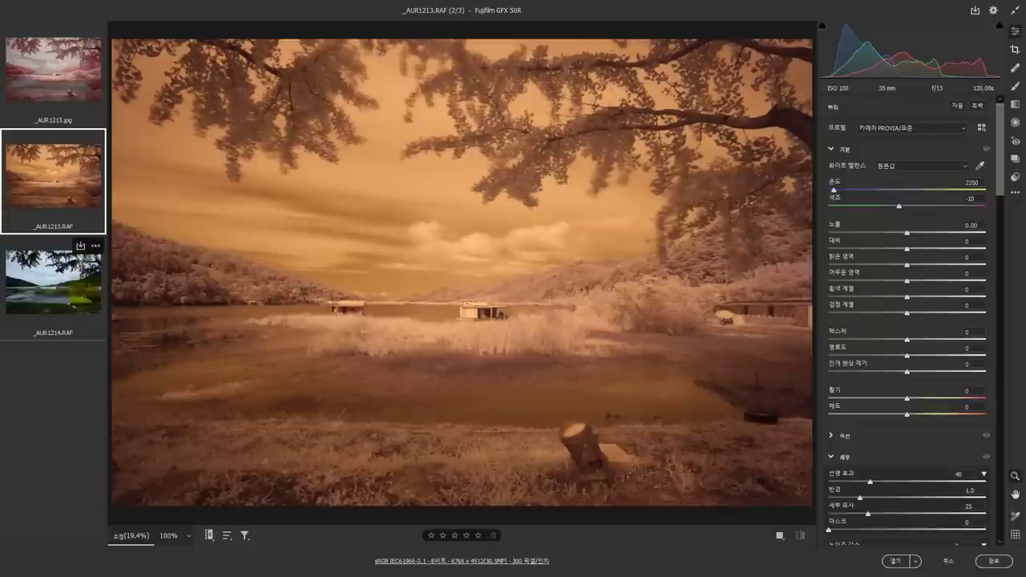
pyautogui.click(53, 282)
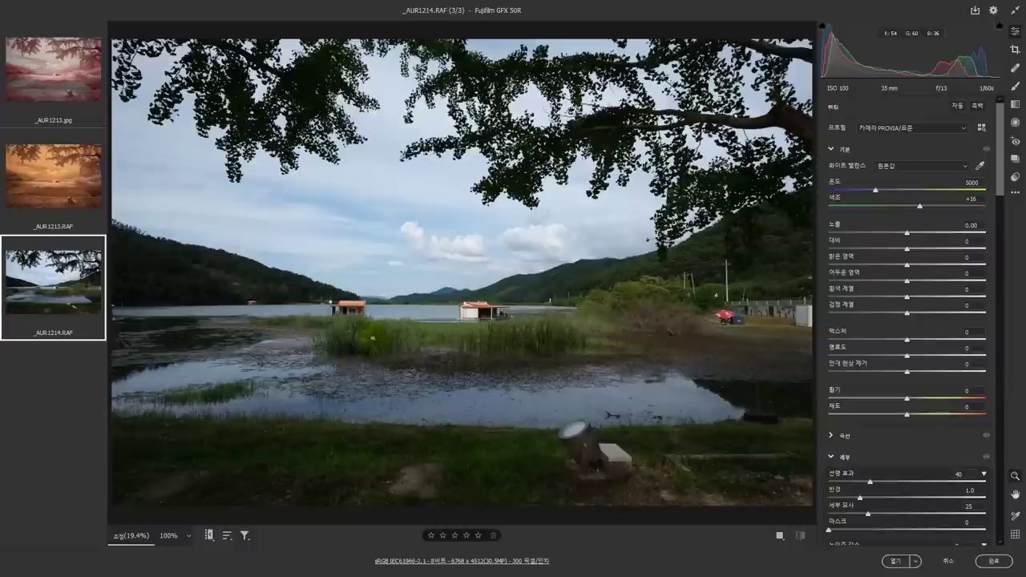
pyautogui.click(58, 178)
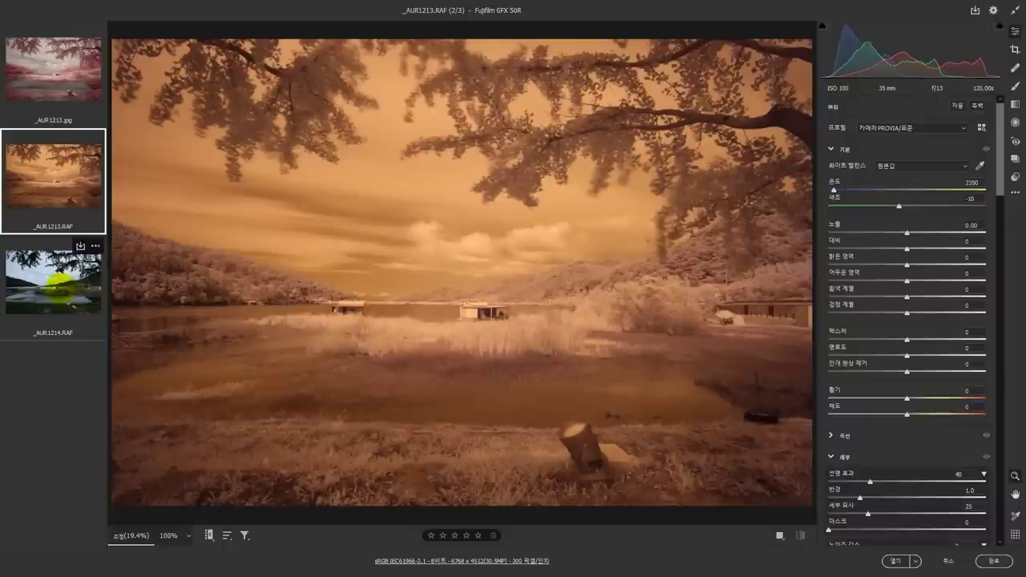
pyautogui.click(57, 283)
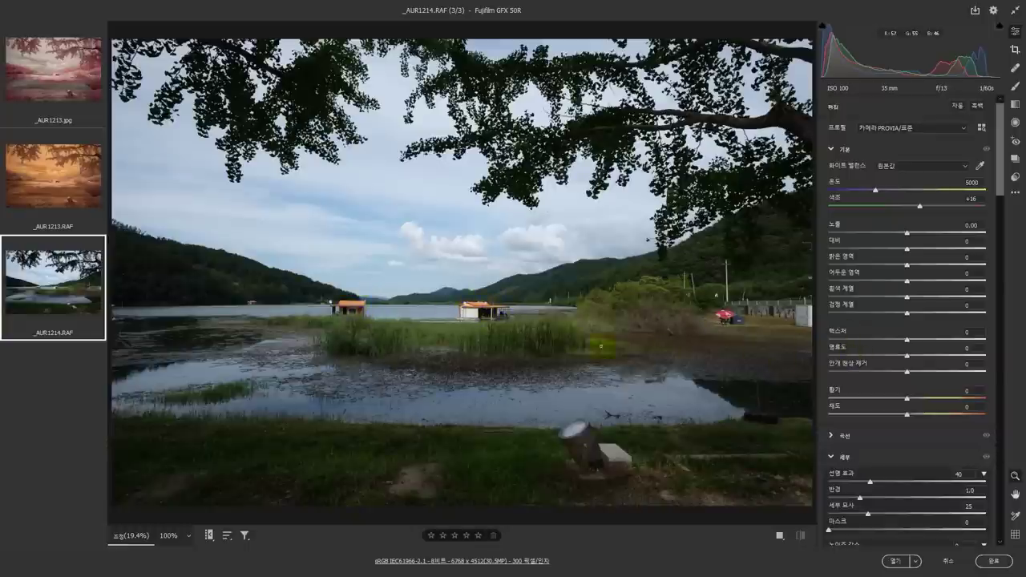
pyautogui.click(62, 182)
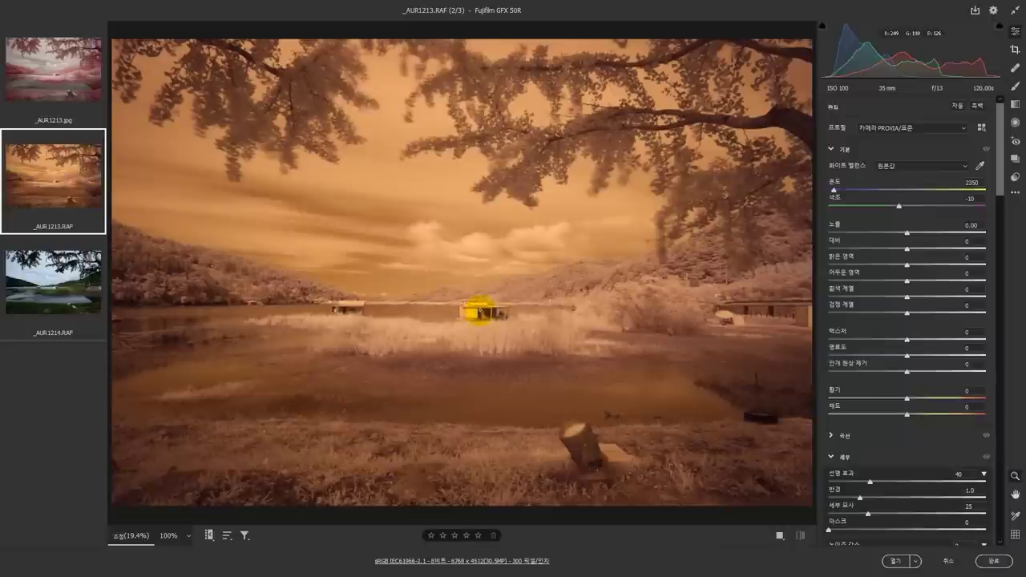
# Set the saturation of both lake RAW photos to -100 and compare them in black and white, including a close-up of the floating hut
pyautogui.keyDown('ctrl'); pyautogui.click(72, 272); pyautogui.keyUp('ctrl')
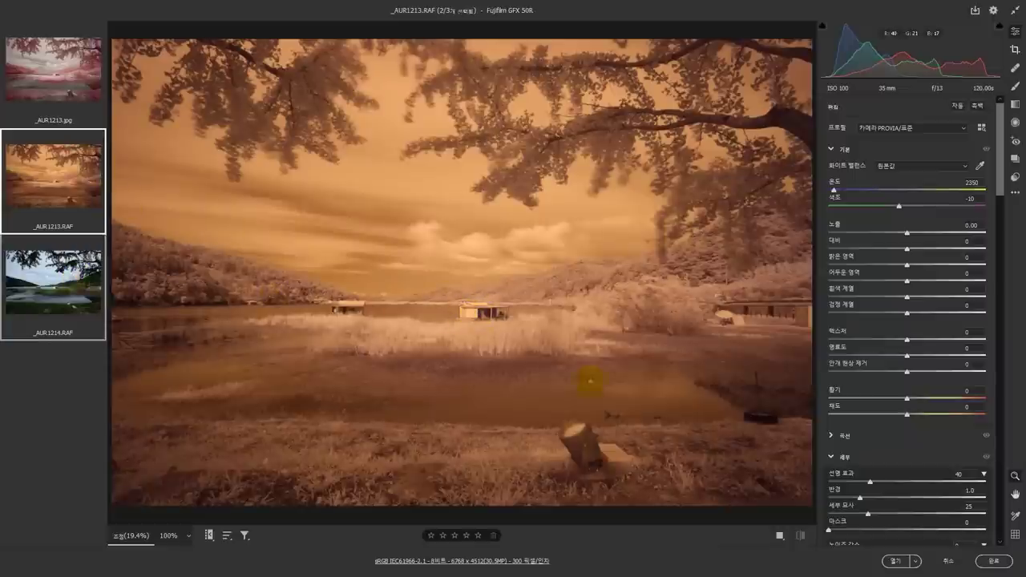
pyautogui.moveTo(906, 414); pyautogui.dragTo(829, 415)
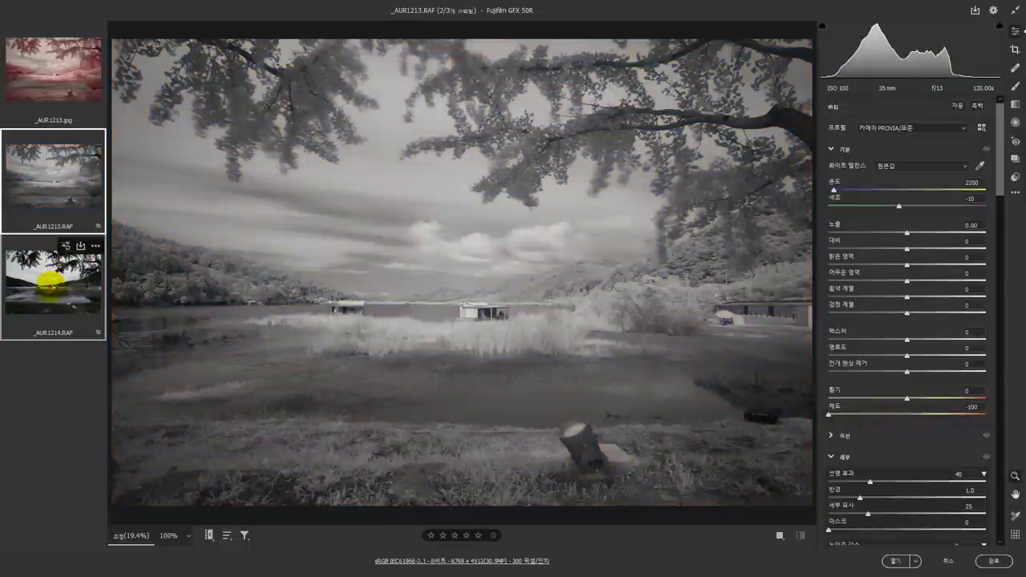
pyautogui.click(48, 276)
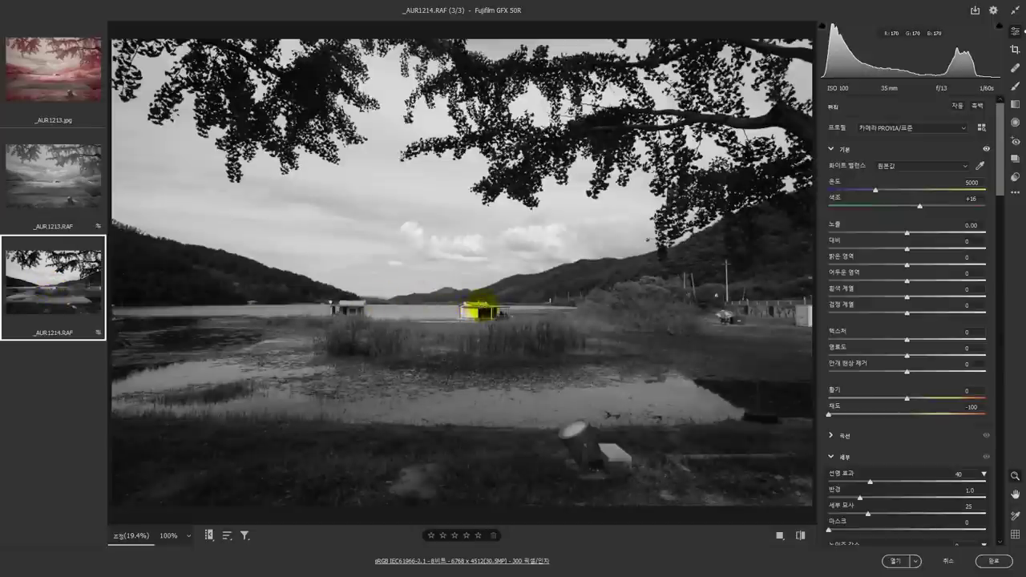
pyautogui.click(67, 190)
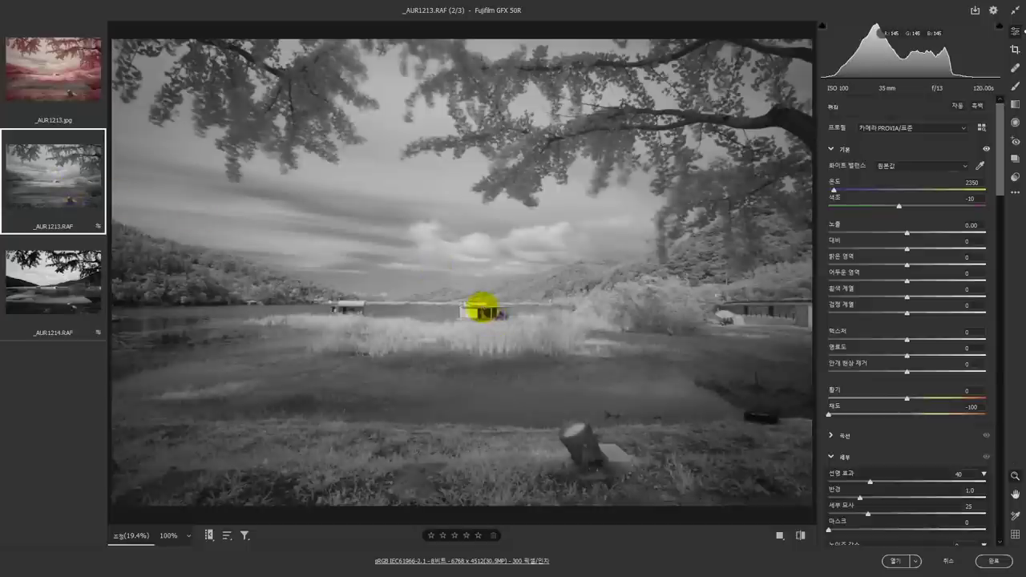
pyautogui.press('Down')
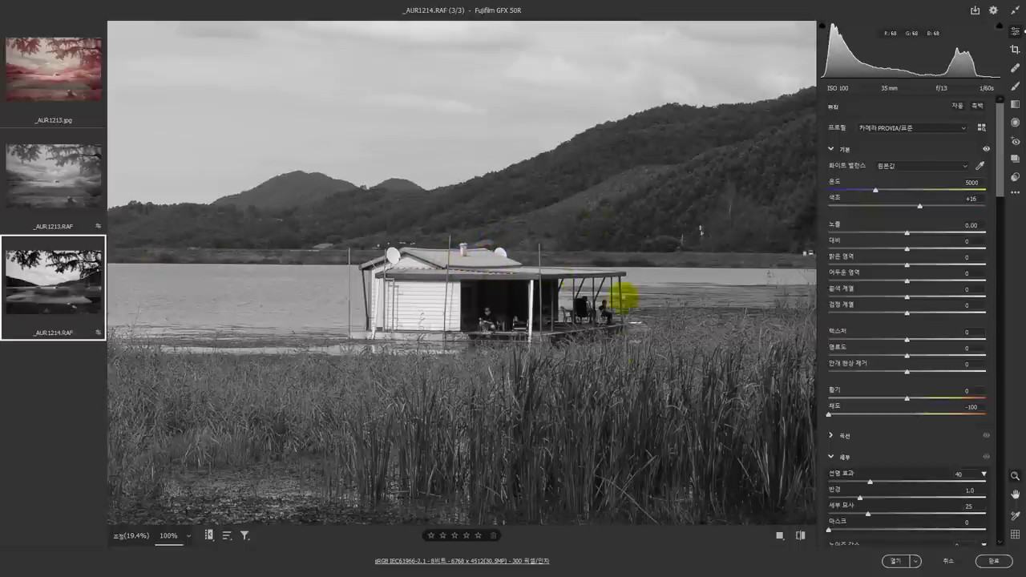
pyautogui.click(61, 193)
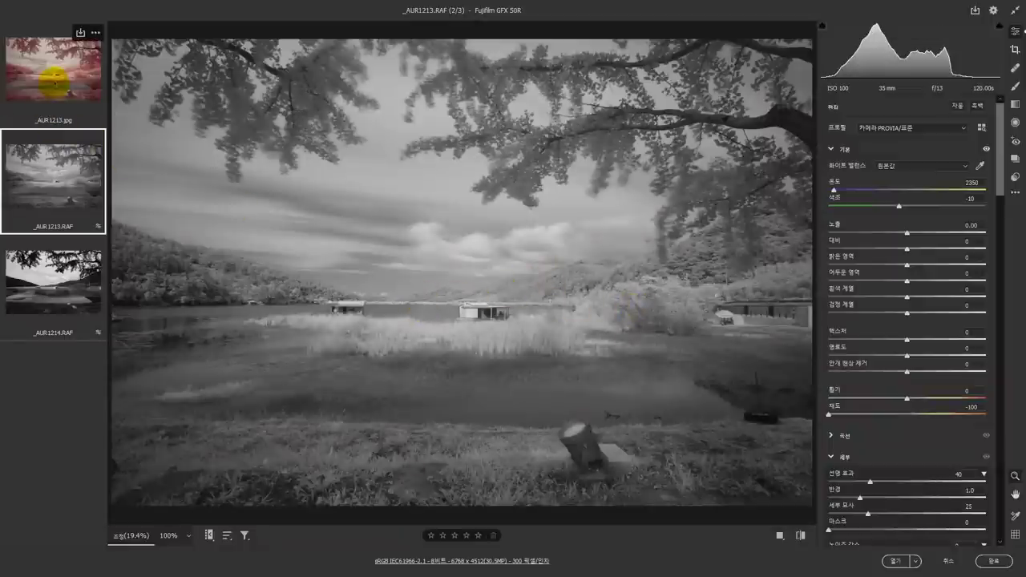
# Compare the desaturated _AUR1213.RAF with the colour-processed _AUR1213.jpg and leave Camera Raw without saving the changes
pyautogui.click(54, 78)
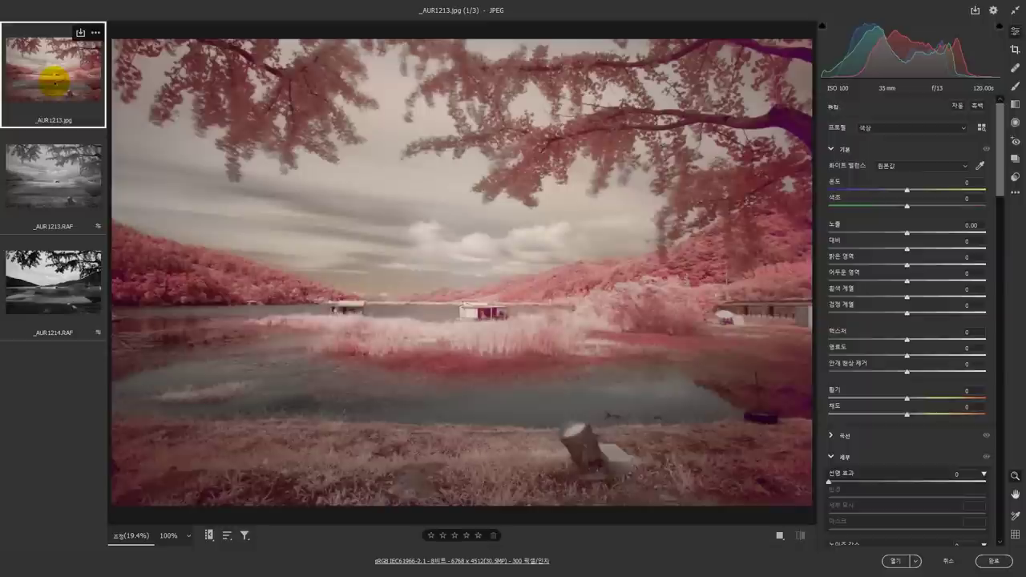
pyautogui.click(50, 156)
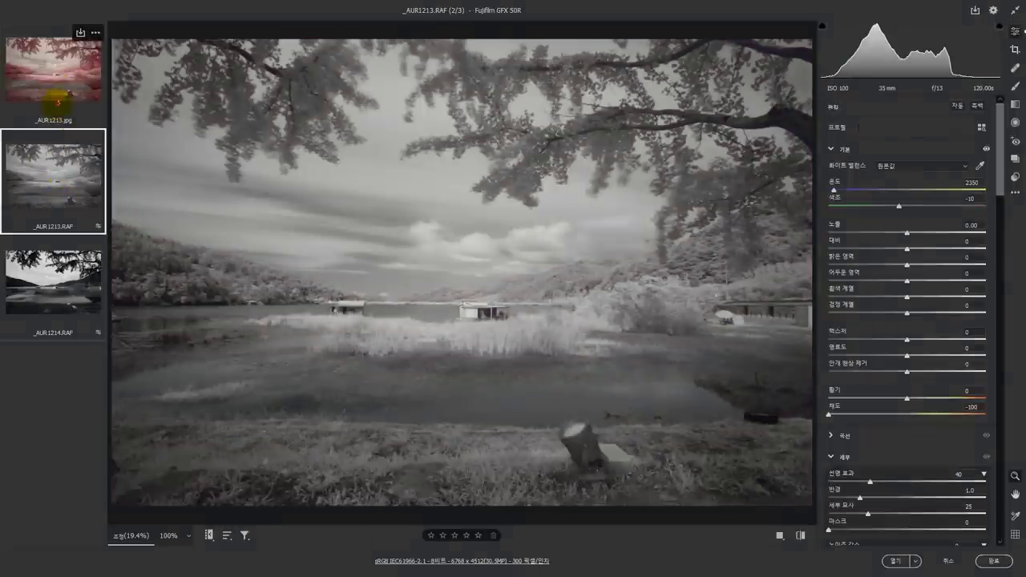
pyautogui.click(57, 102)
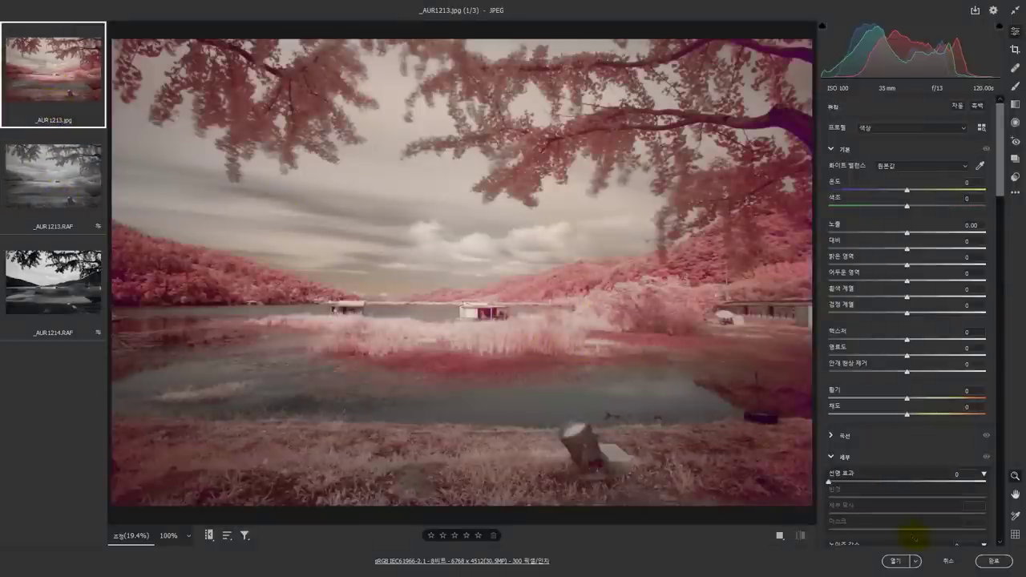
pyautogui.click(946, 561)
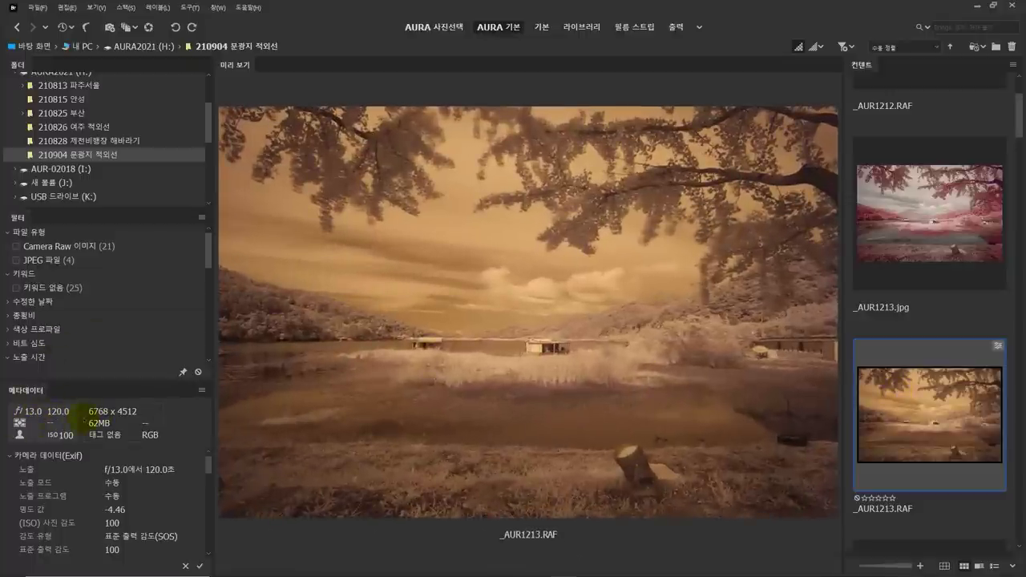
# Examine the camera metadata of _AUR1213.RAF for its lens and capture-time details
pyautogui.scroll(-5, 200, 513)
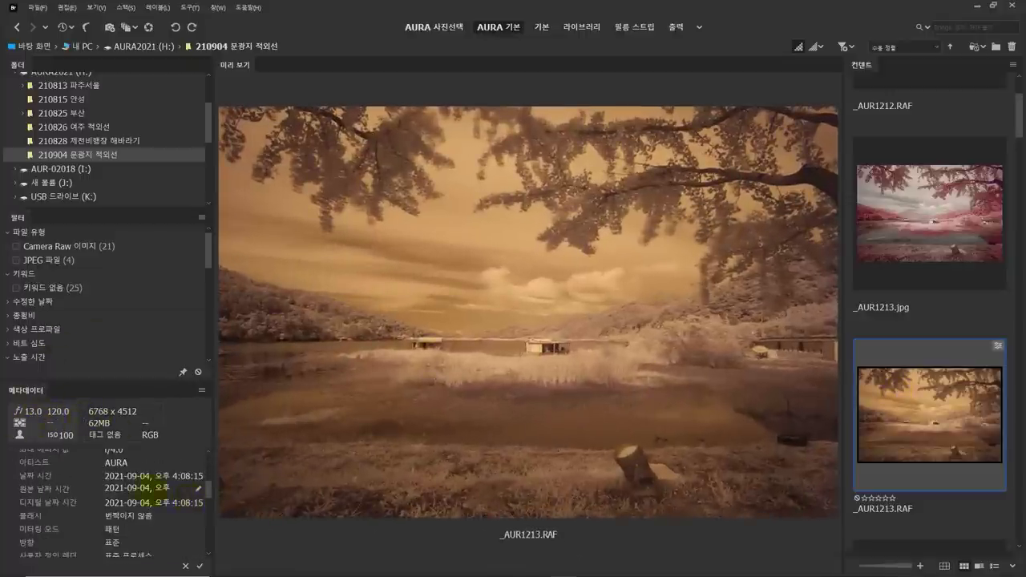
pyautogui.scroll(3, 190, 478)
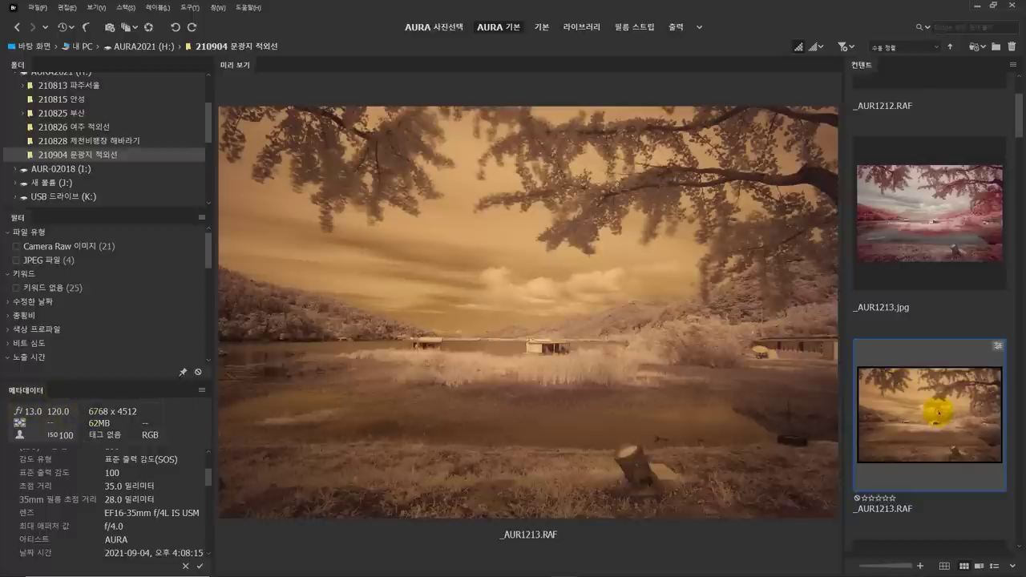
# Compare the purple-toned dock photo _AUR1215.jpg with its infrared original _AUR1215.RAF in the preview
pyautogui.scroll(-3, 930, 401)
pyautogui.click(919, 394)
pyautogui.scroll(-2, 918, 394)
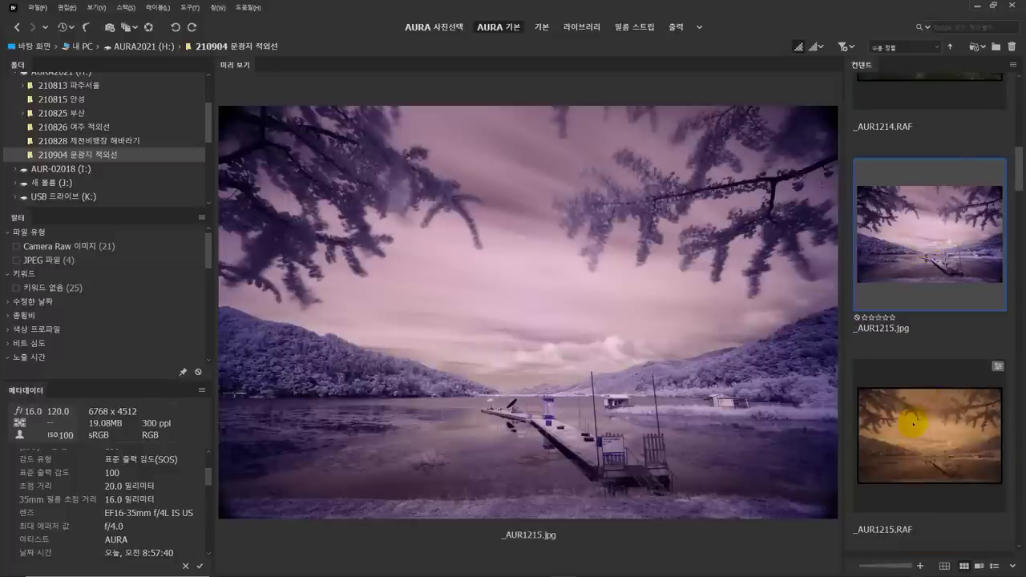
pyautogui.click(911, 424)
pyautogui.click(919, 229)
# Review the pink-toned lake photo _AUR1213.jpg again and return to the dock photo's original _AUR1215.RAF
pyautogui.scroll(4, 922, 243)
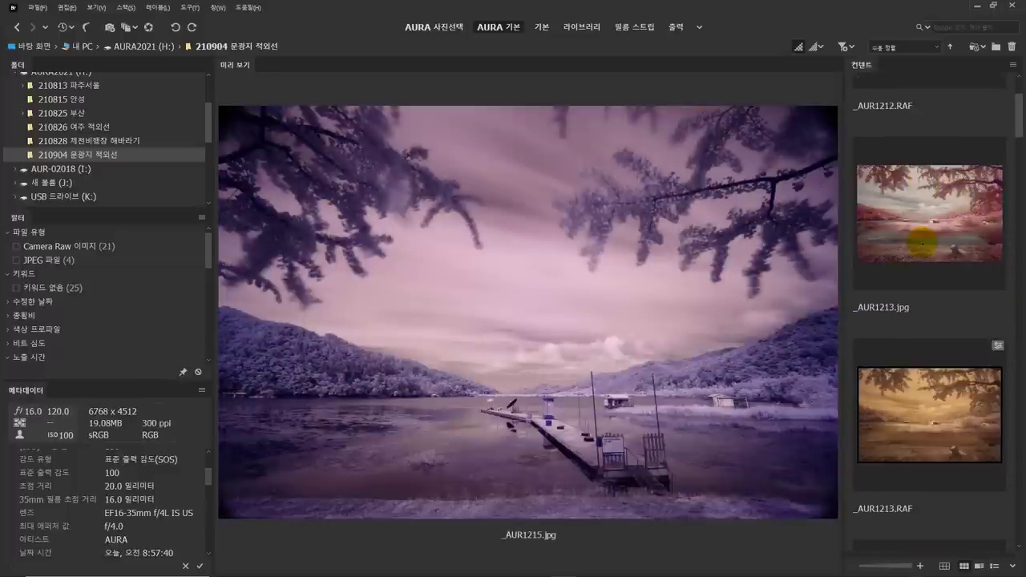
pyautogui.scroll(2, 922, 242)
pyautogui.click(908, 353)
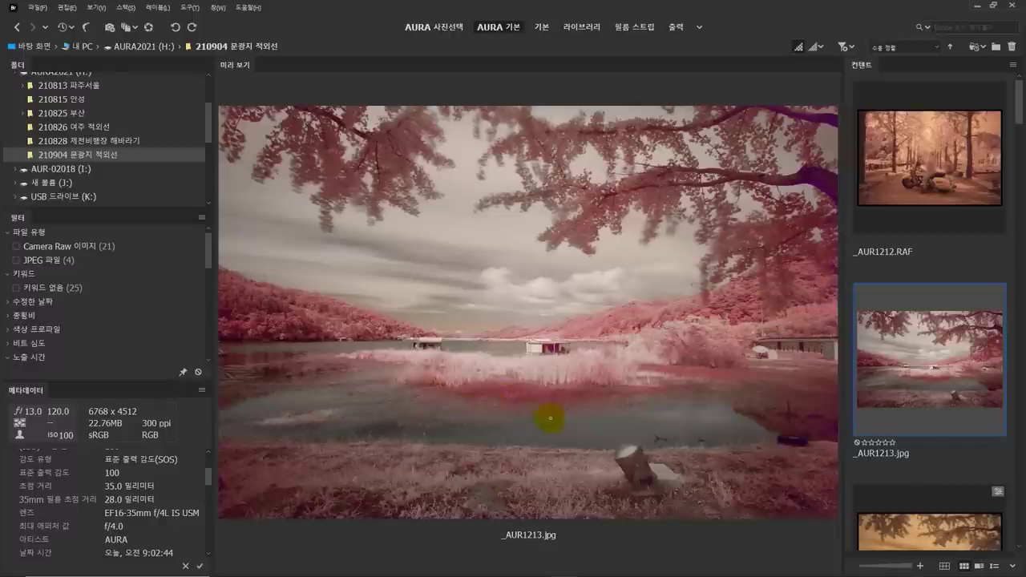
pyautogui.scroll(-3, 952, 414)
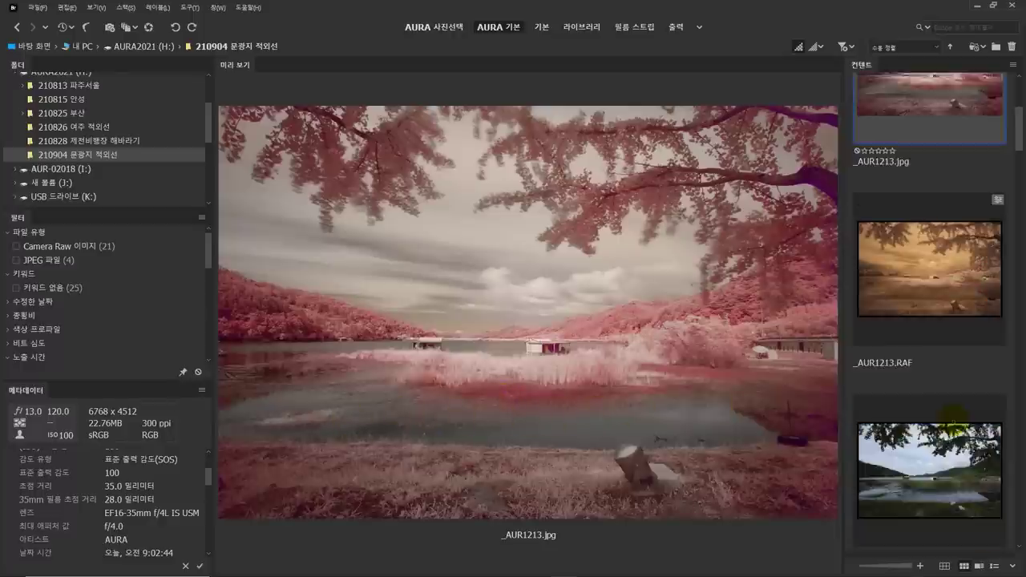
pyautogui.scroll(-3, 952, 414)
pyautogui.click(913, 277)
pyautogui.click(928, 438)
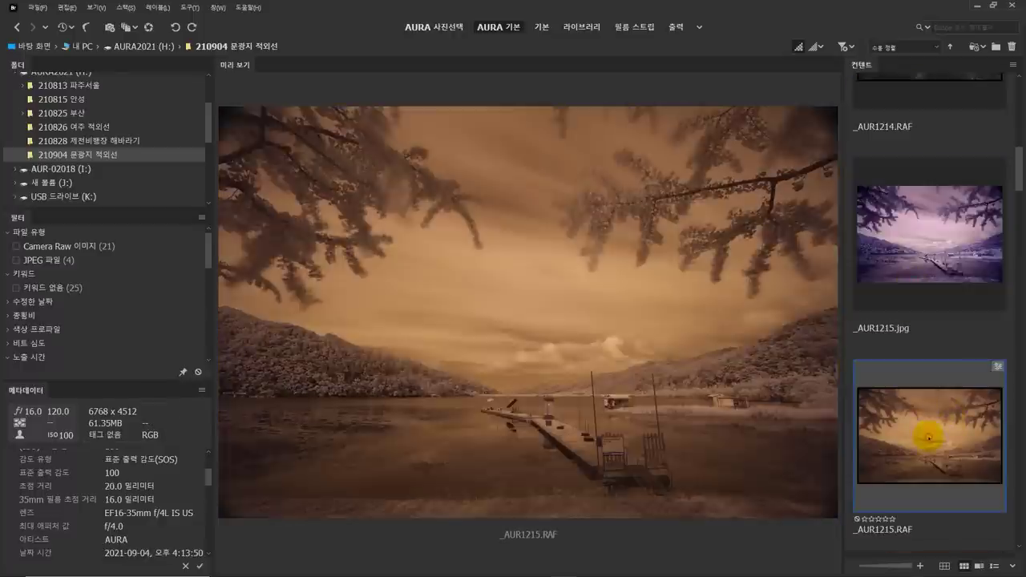
# Review the infrared lake photo _AUR1213.RAF and the purple-toned dock photo _AUR1215.jpg in the preview
pyautogui.scroll(3, 929, 438)
pyautogui.click(884, 134)
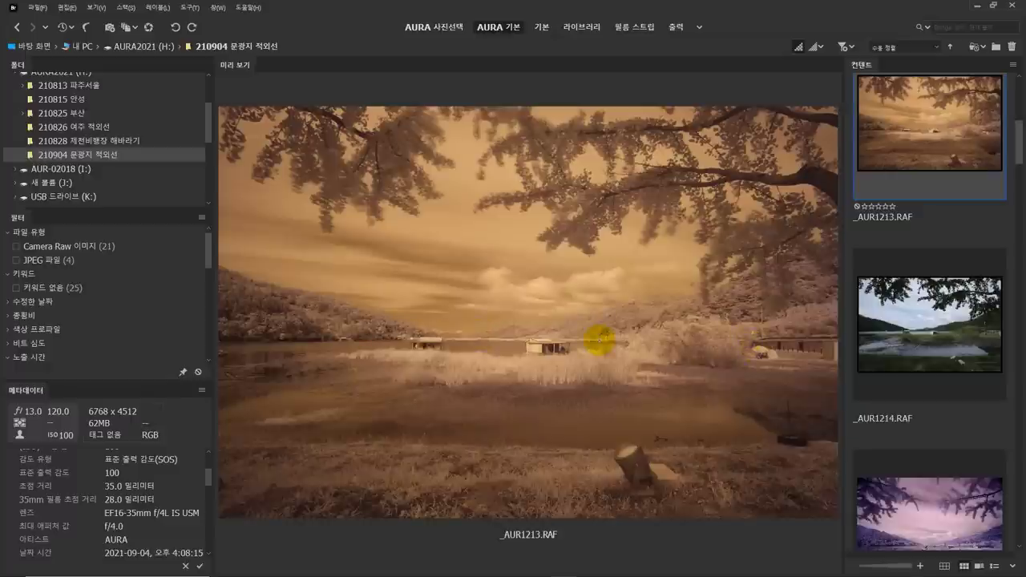
pyautogui.scroll(-2, 914, 369)
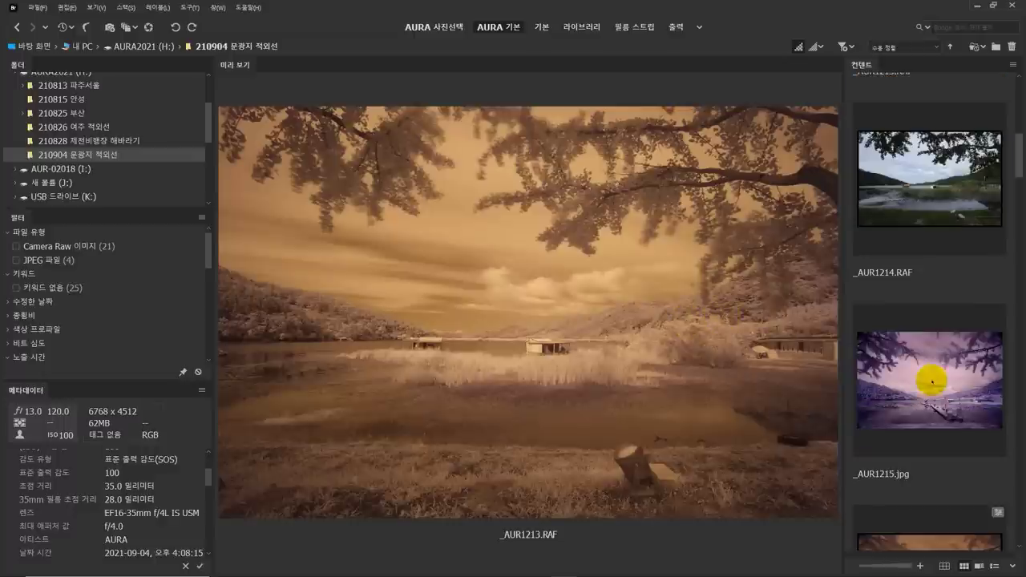
pyautogui.click(916, 378)
pyautogui.scroll(-3, 914, 376)
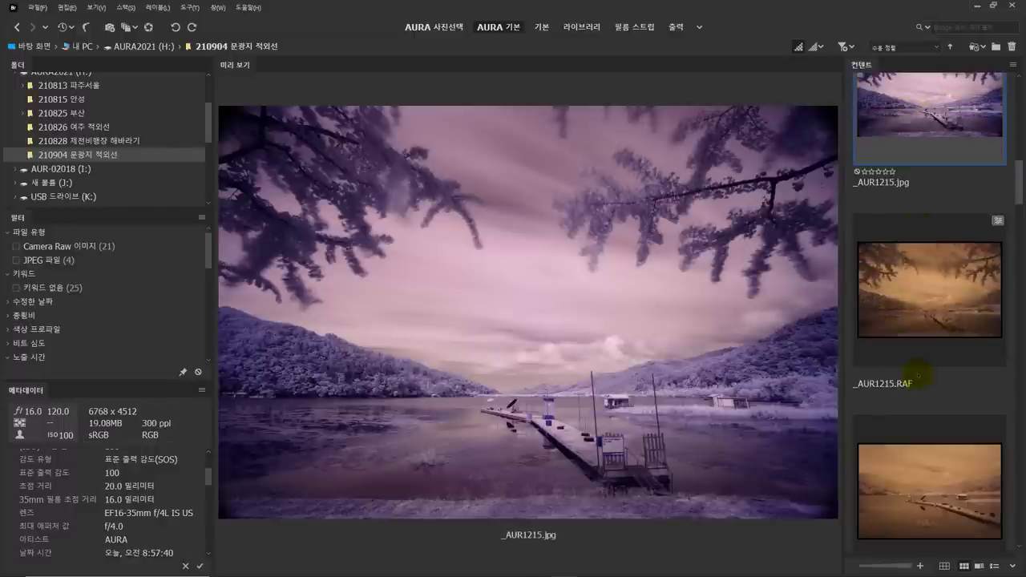
pyautogui.click(898, 290)
pyautogui.click(908, 97)
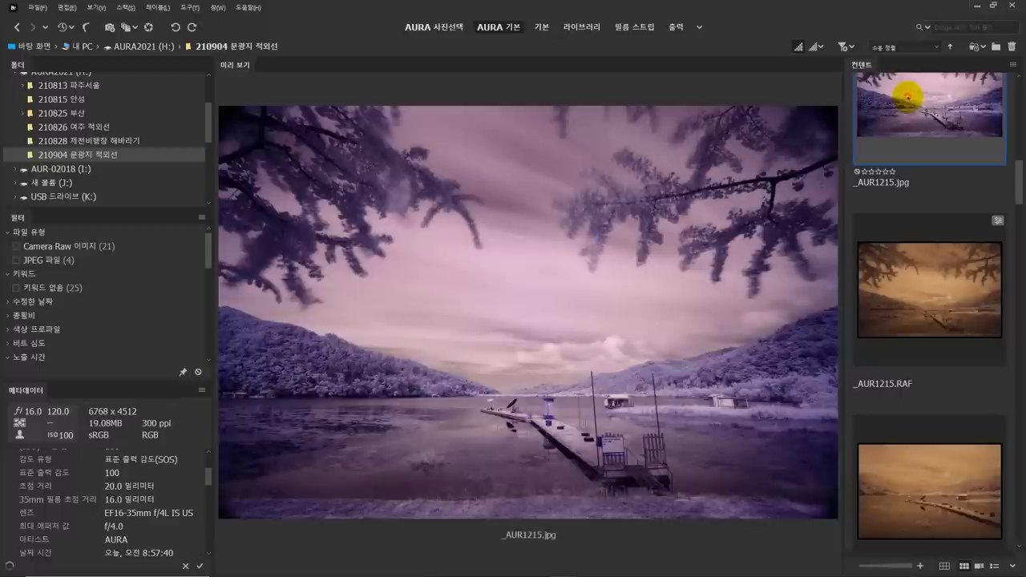
# Compare the normal pier photo _AUR1218.RAF with its infrared long exposure _AUR1217.RAF in the preview
pyautogui.scroll(-4, 938, 401)
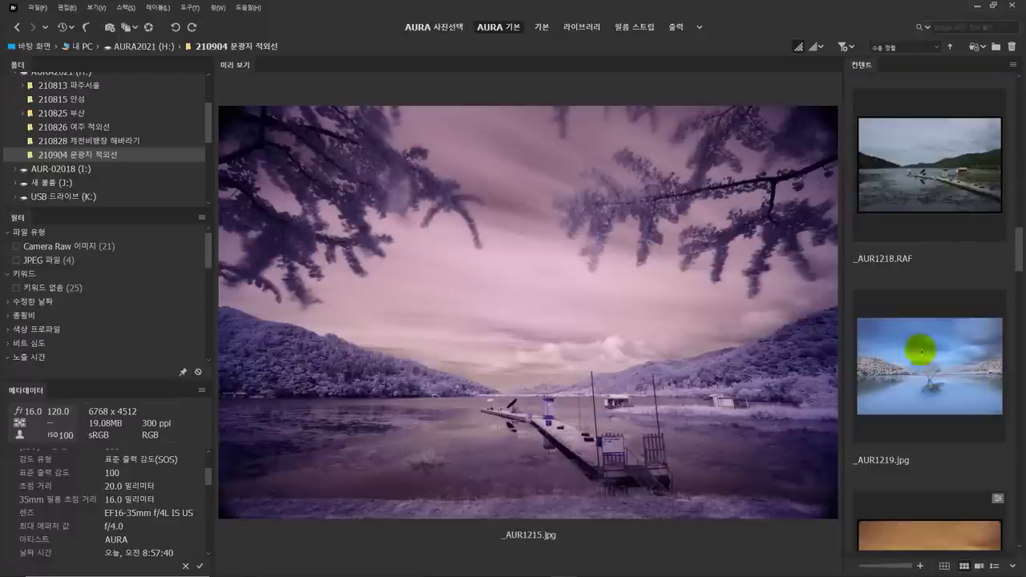
pyautogui.scroll(2, 944, 365)
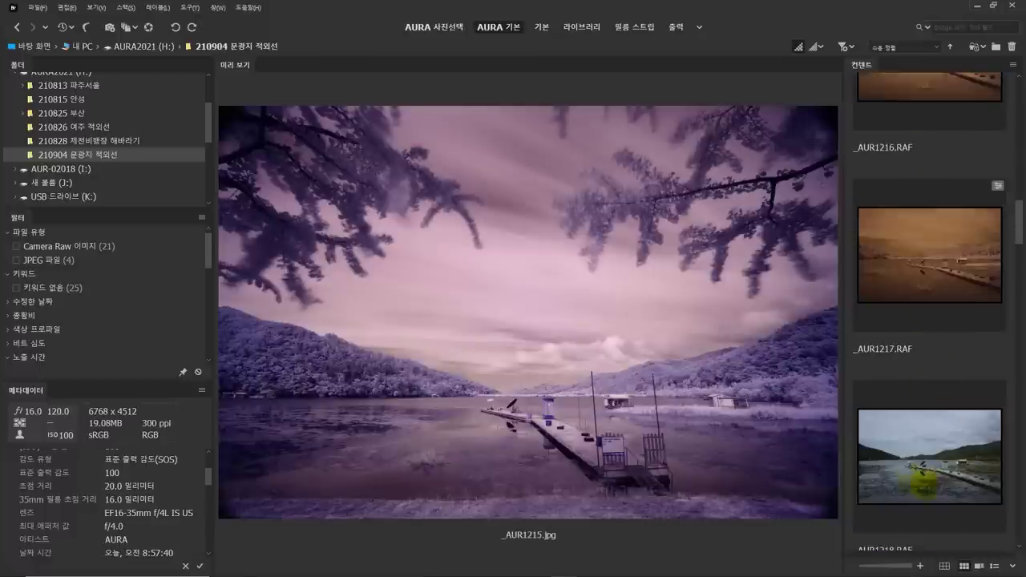
pyautogui.click(906, 475)
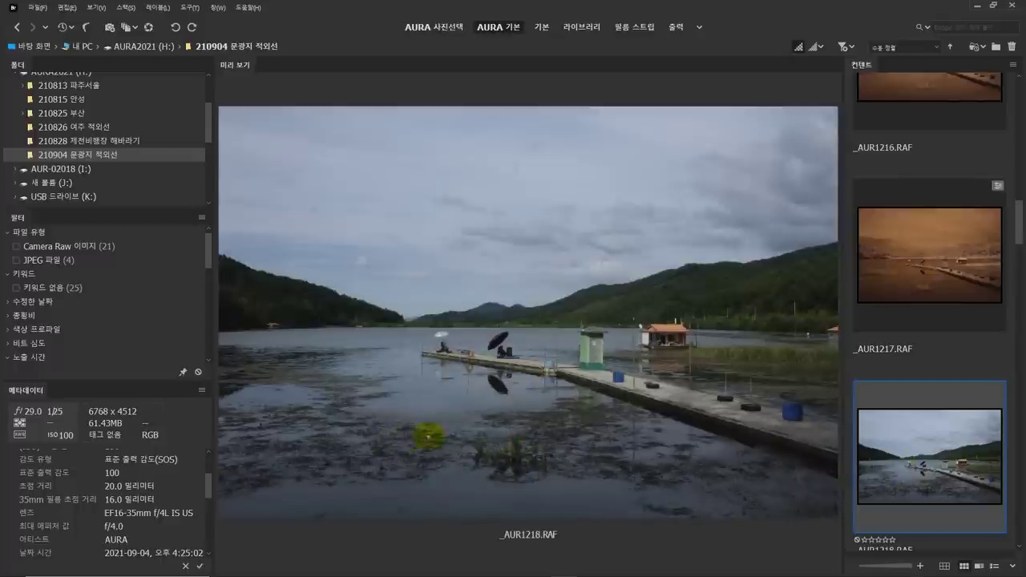
pyautogui.click(896, 277)
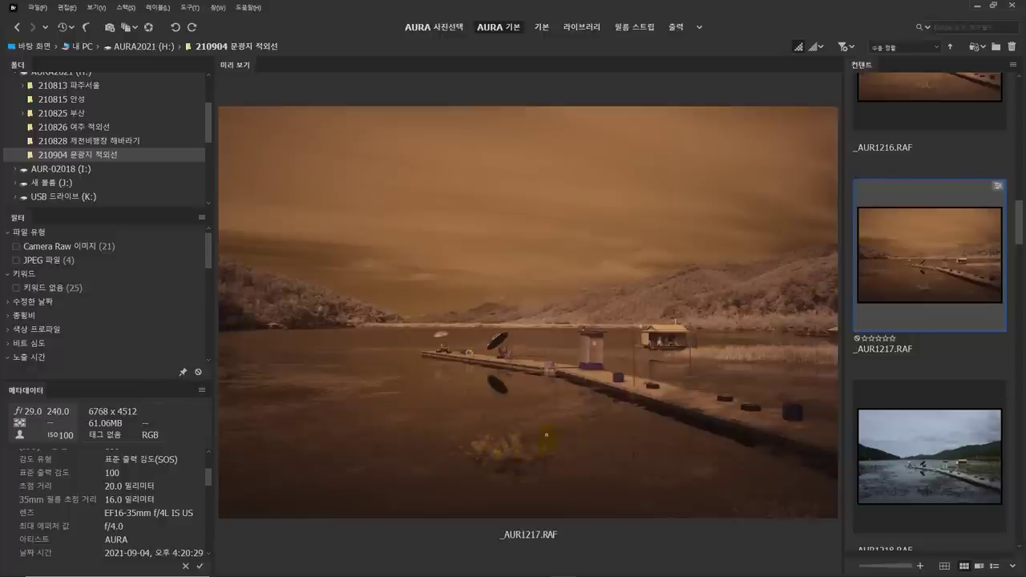
pyautogui.click(907, 455)
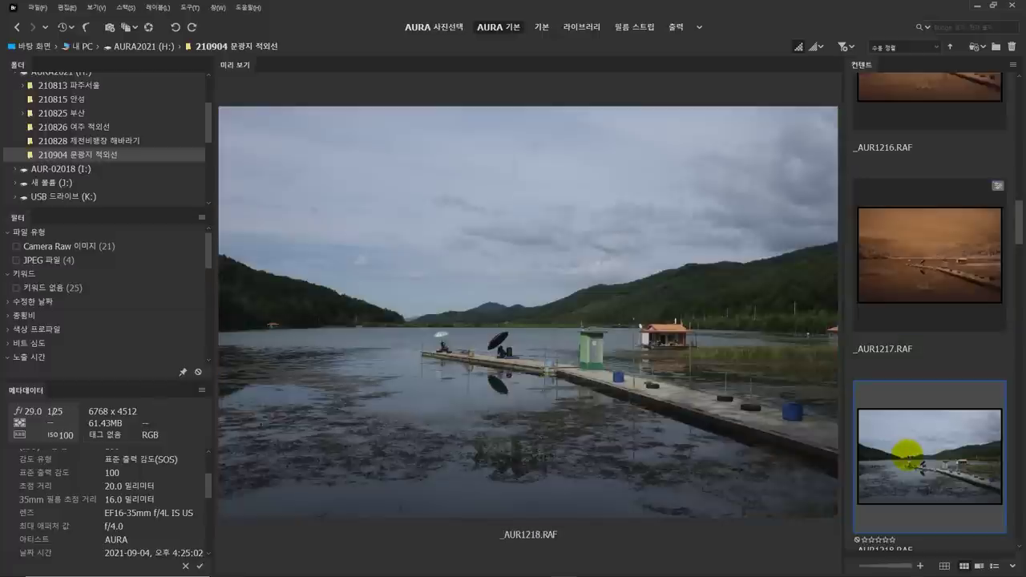
# Review the lone-tree photo as processed _AUR1219.jpg, infrared original _AUR1219.RAF and normal shot _AUR1221.RAF
pyautogui.scroll(-3, 913, 397)
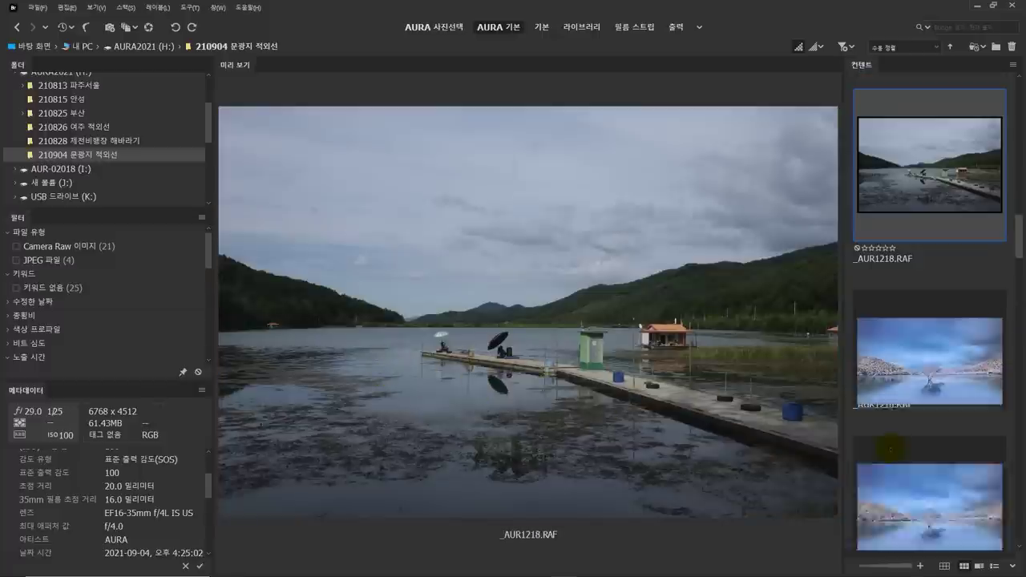
pyautogui.click(916, 394)
pyautogui.scroll(-3, 920, 385)
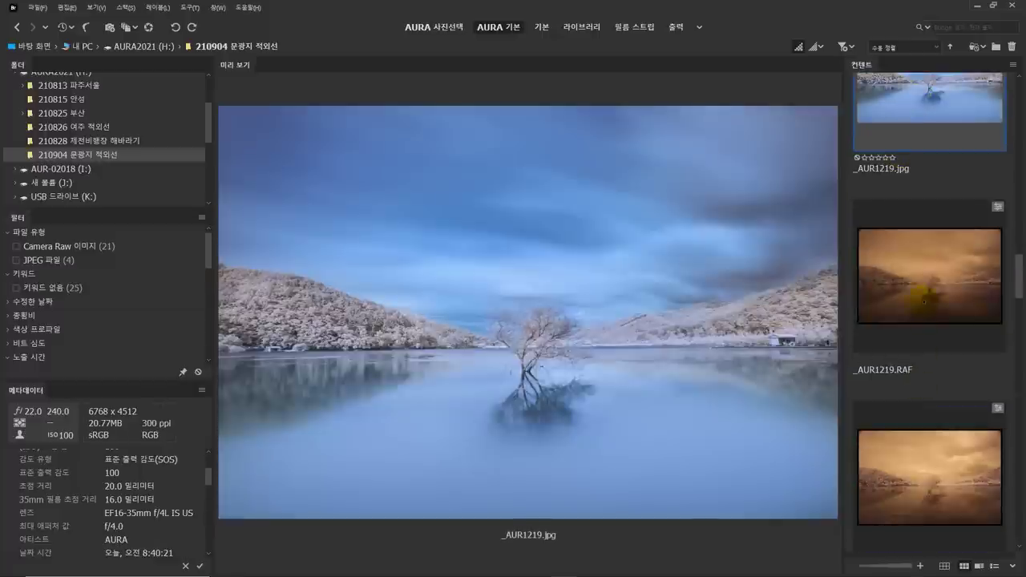
pyautogui.click(925, 302)
pyautogui.scroll(-2, 929, 471)
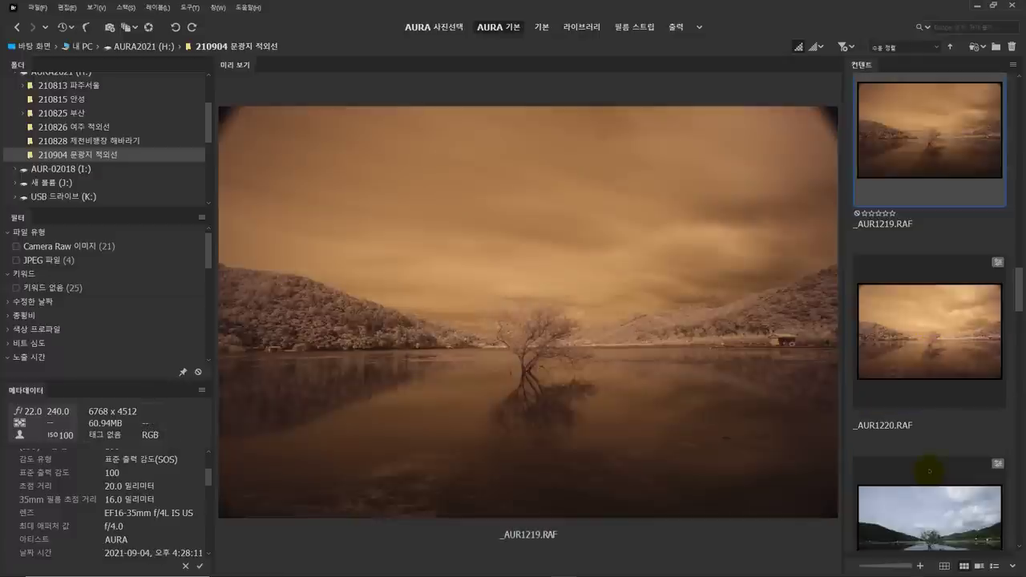
pyautogui.click(916, 525)
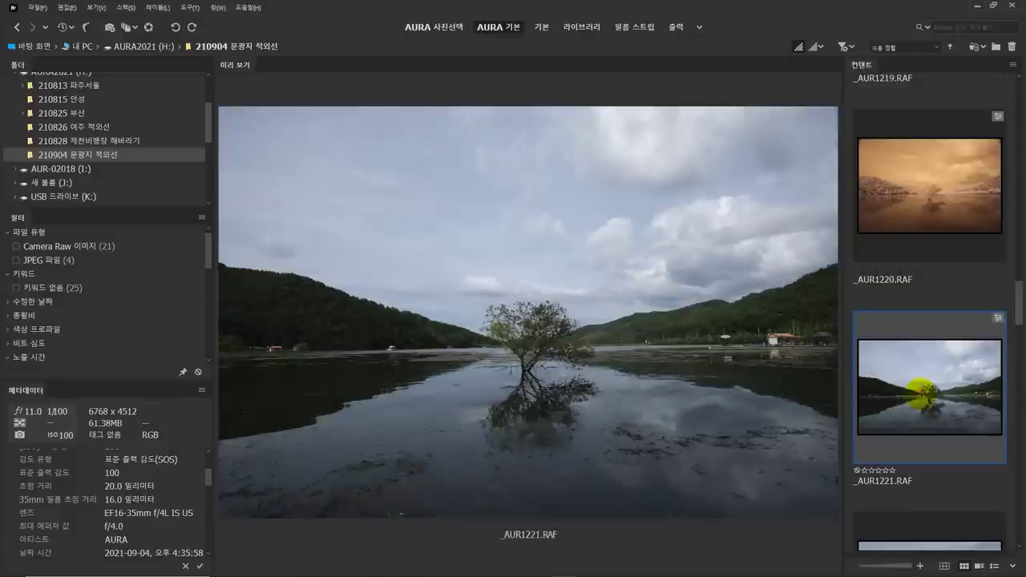
pyautogui.scroll(4, 922, 393)
pyautogui.keyDown('ctrl'); pyautogui.click(903, 299); pyautogui.keyUp('ctrl')
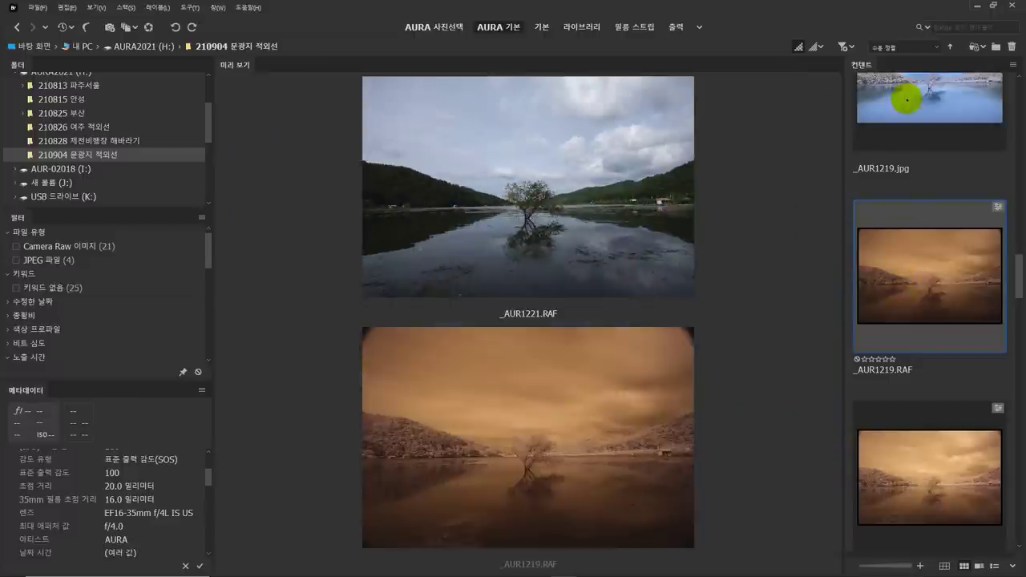
pyautogui.scroll(-4, 948, 361)
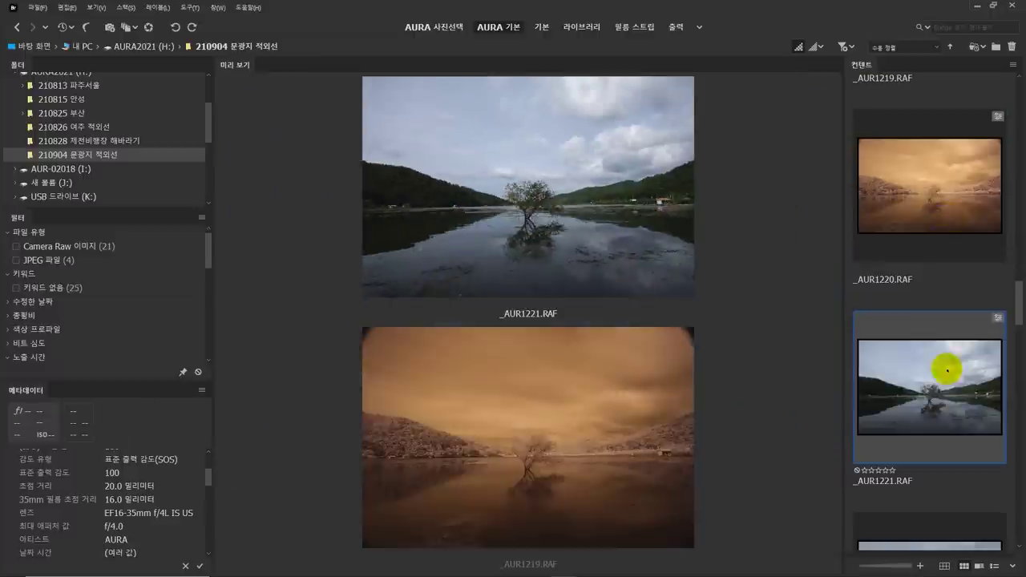
pyautogui.click(928, 401)
# Add _AUR1219.RAF and _AUR1219.jpg to the selection with _AUR1221.RAF and open all three in Camera Raw
pyautogui.scroll(2, 931, 408)
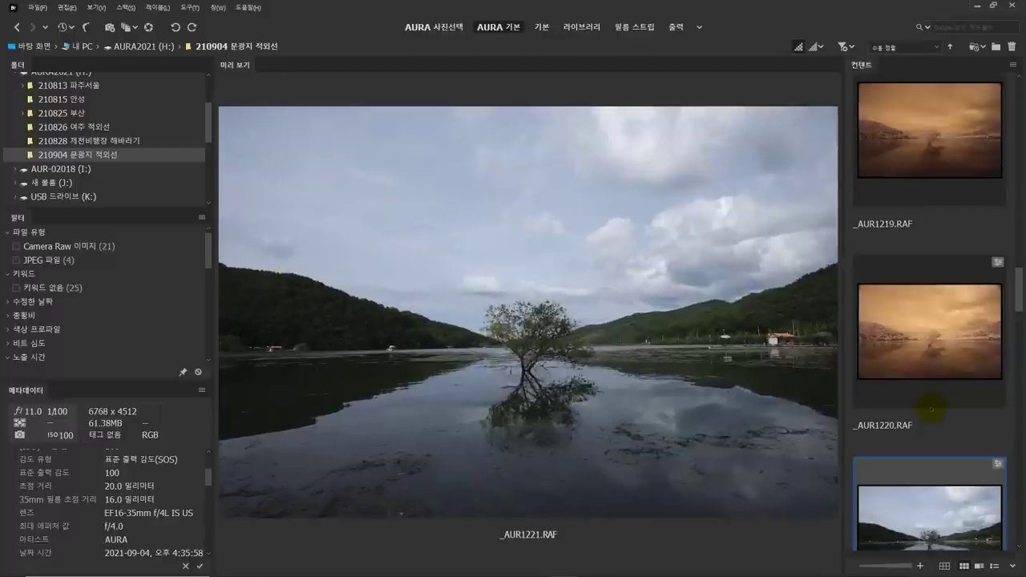
pyautogui.scroll(2, 932, 409)
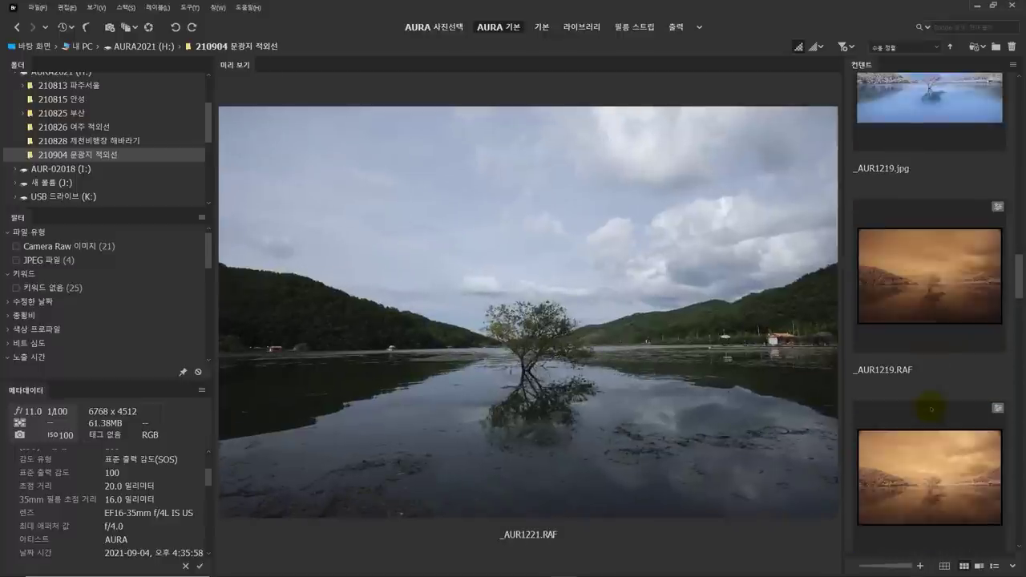
pyautogui.keyDown('ctrl'); pyautogui.click(906, 293); pyautogui.keyUp('ctrl')
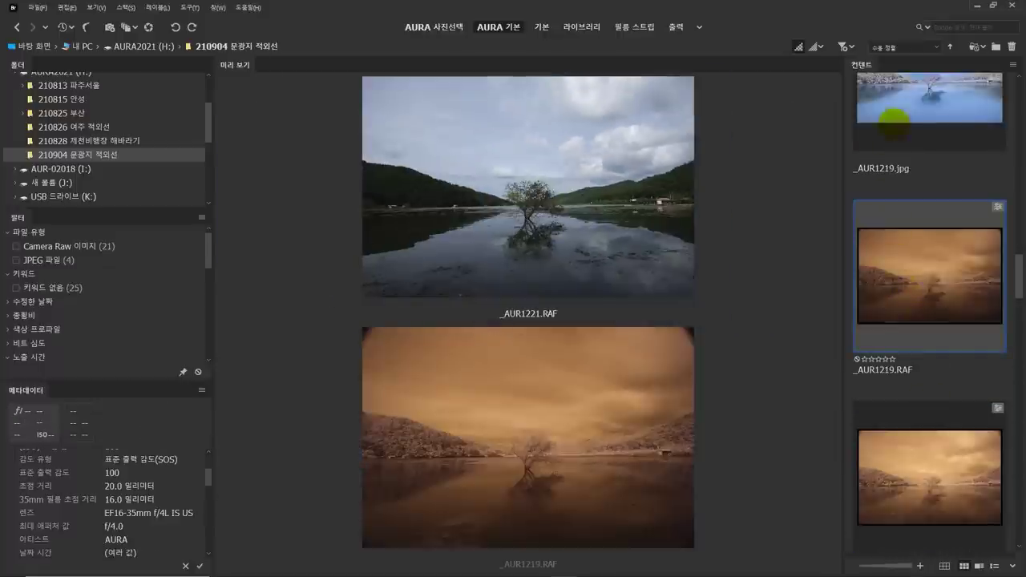
pyautogui.keyDown('ctrl'); pyautogui.click(897, 105); pyautogui.keyUp('ctrl')
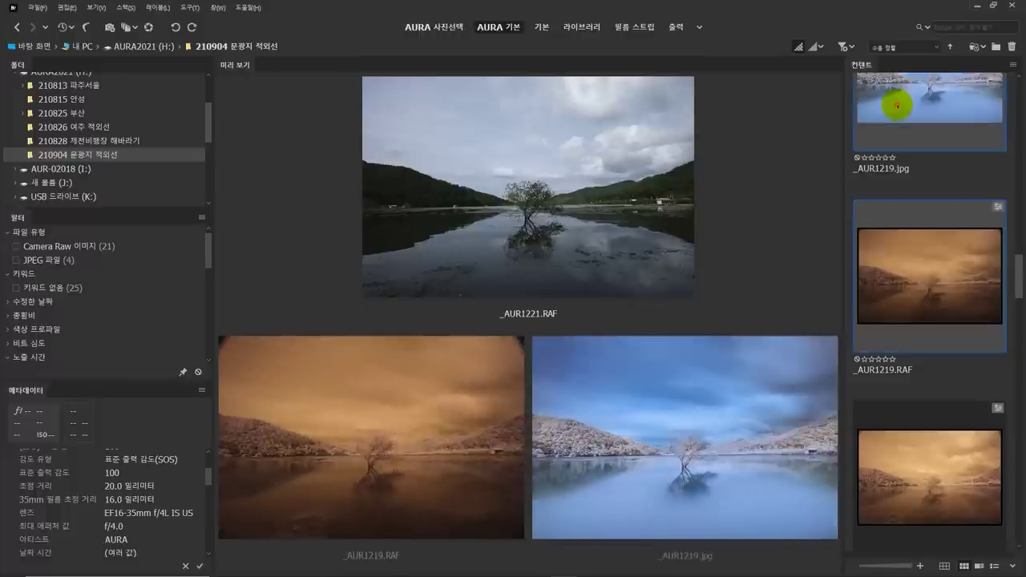
pyautogui.hotkey('ctrl', 'r')
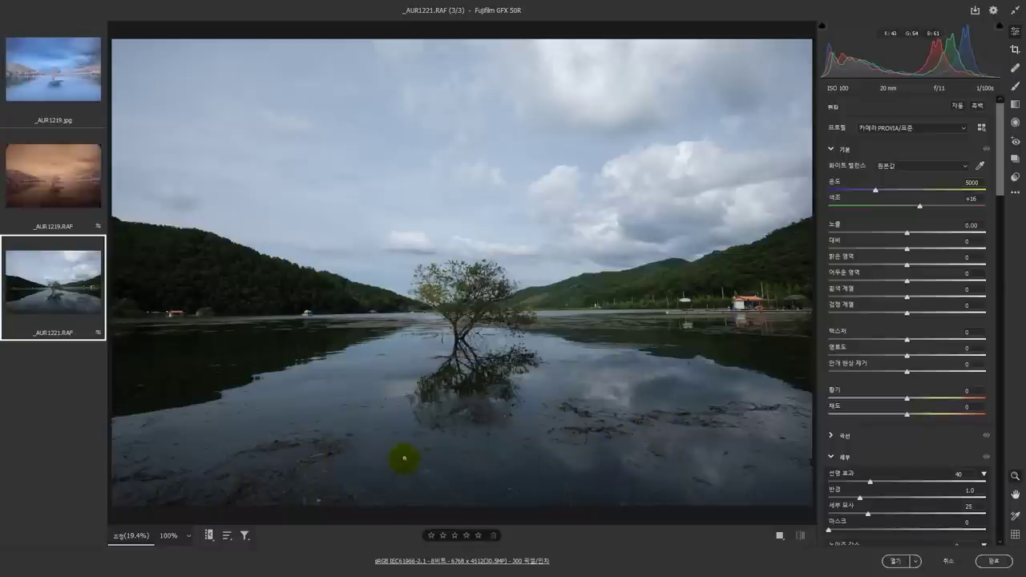
# Reset the infrared original _AUR1219.RAF to its default settings
pyautogui.click(53, 174)
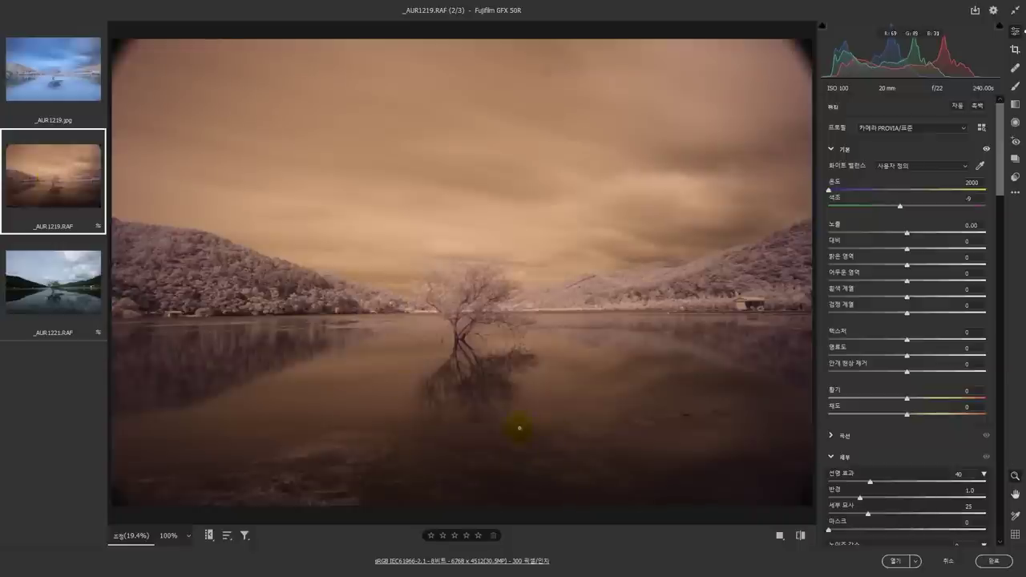
pyautogui.click(1015, 192)
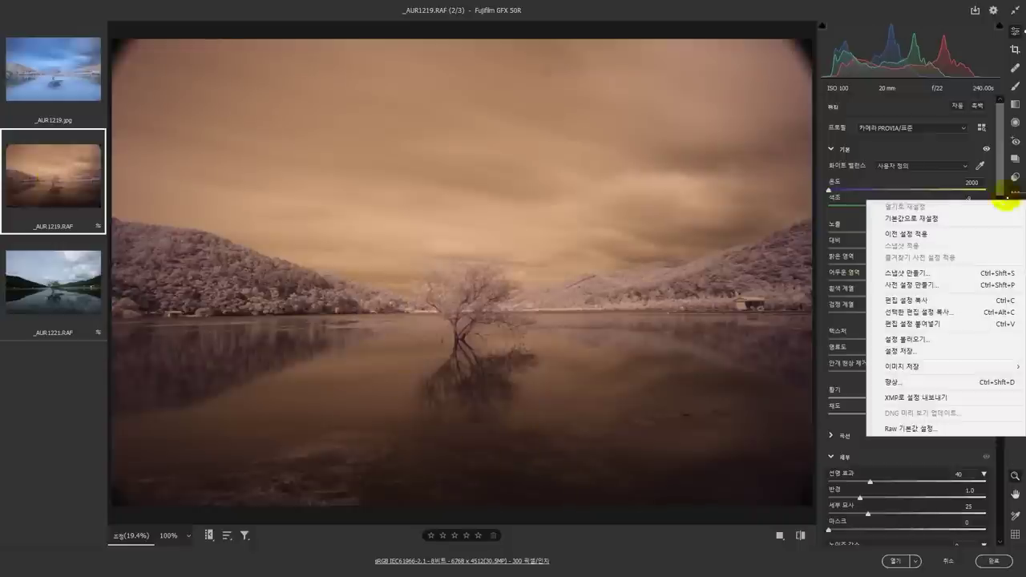
pyautogui.click(922, 223)
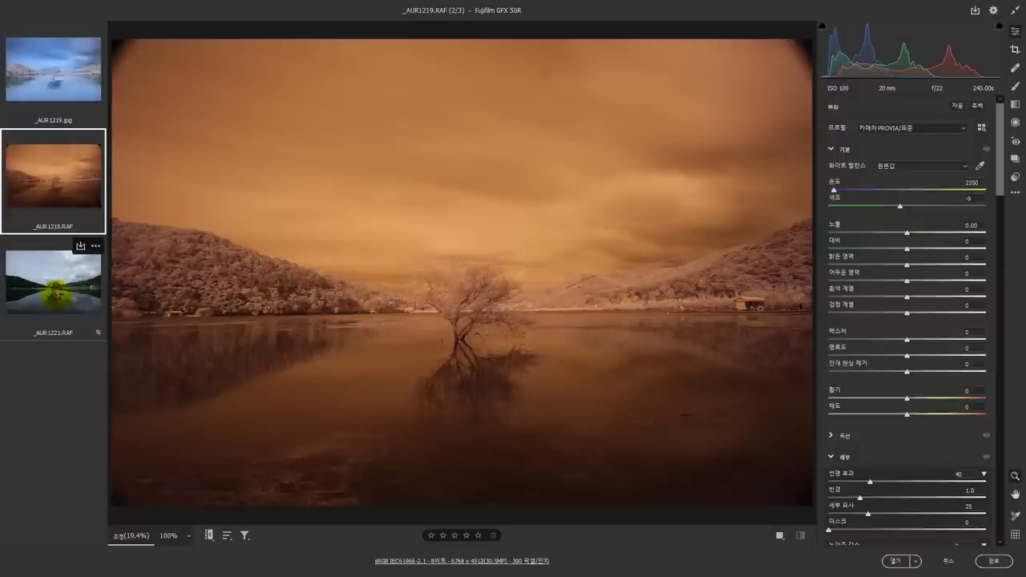
# Compare the normal _AUR1221.RAF, infrared _AUR1219.RAF and blue-toned _AUR1219.jpg at full view, and leave Camera Raw
pyautogui.click(54, 295)
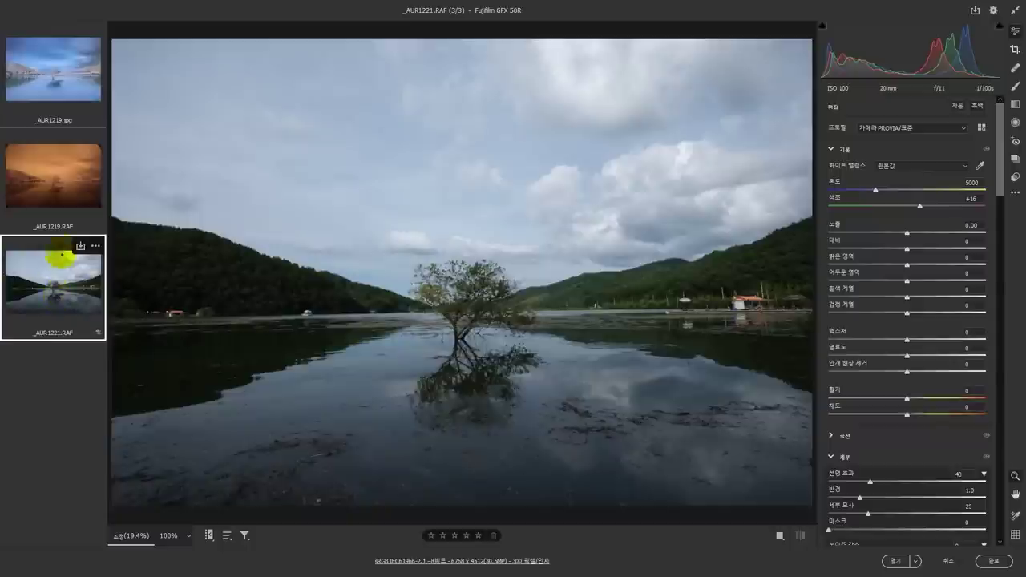
pyautogui.click(49, 202)
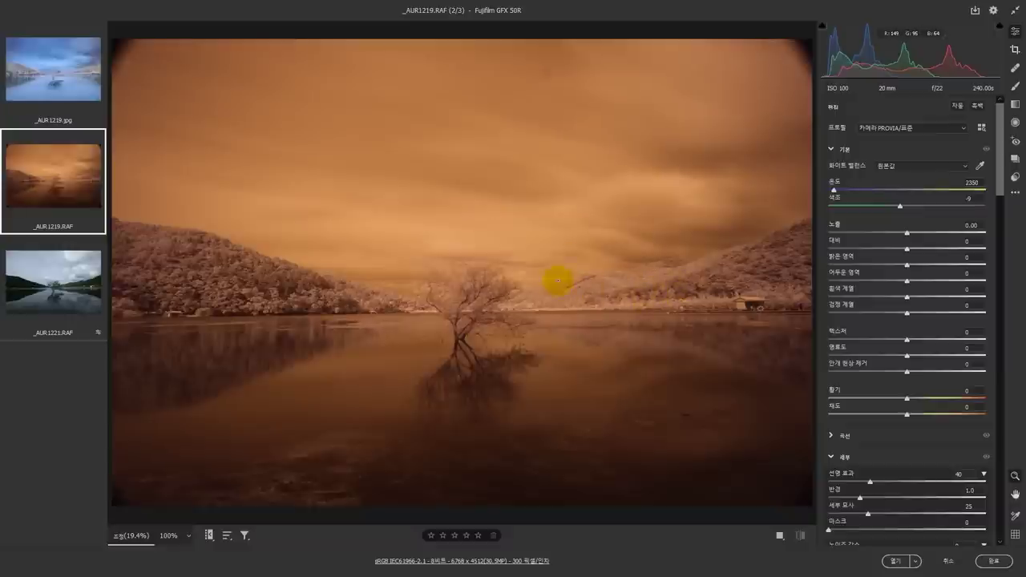
pyautogui.click(49, 80)
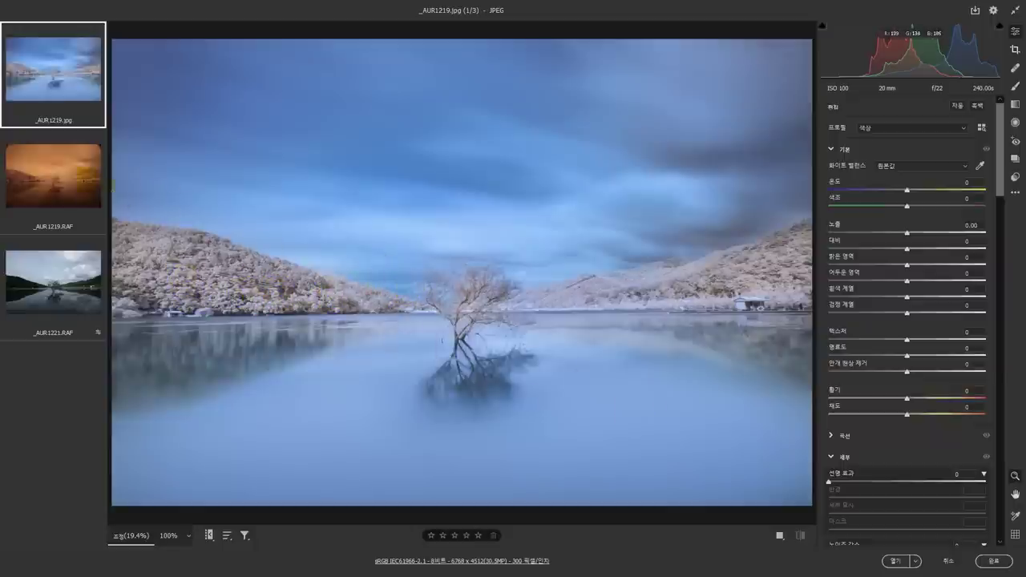
pyautogui.click(77, 180)
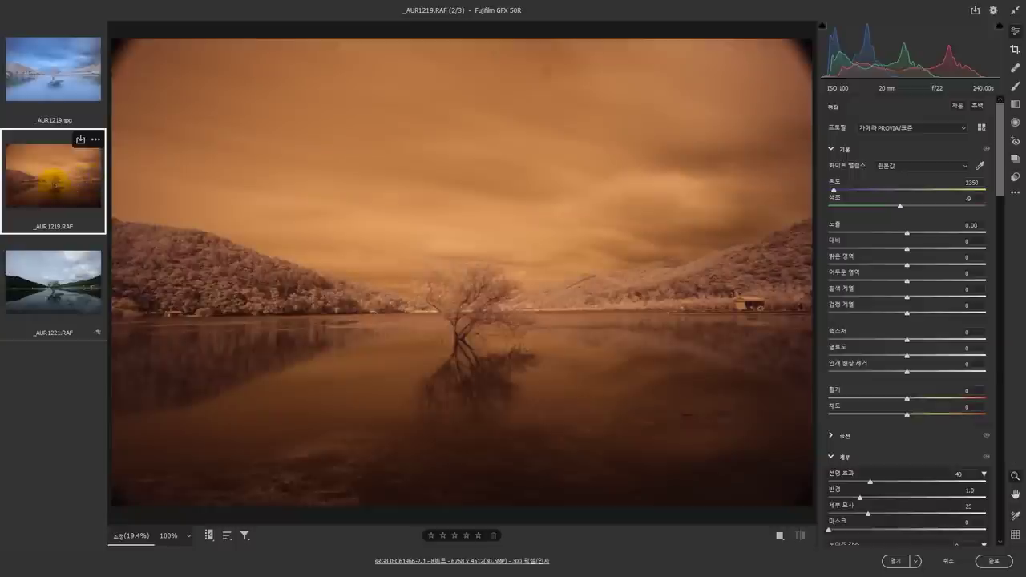
pyautogui.click(47, 86)
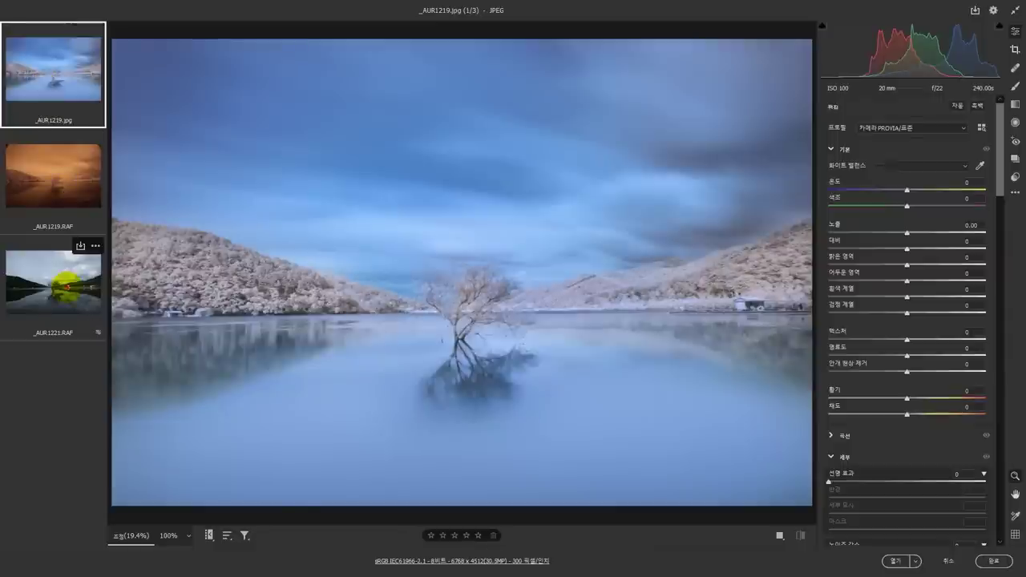
pyautogui.click(53, 280)
pyautogui.click(53, 70)
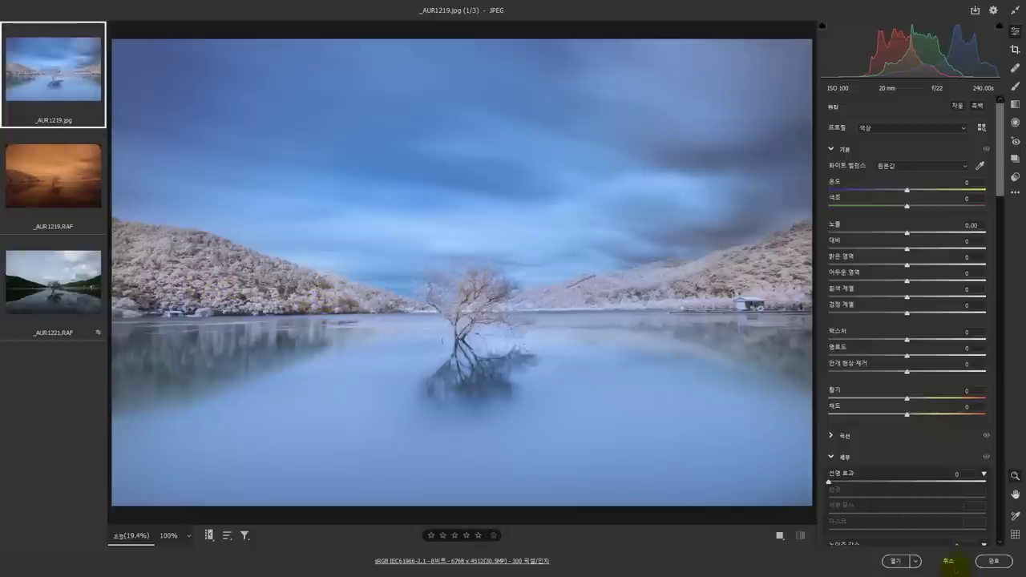
pyautogui.click(994, 561)
# Flip through neighbouring infrared tree photos and display _AUR1226.RAF in the preview
pyautogui.press('Up')
pyautogui.press('Down')
pyautogui.press('Up')
pyautogui.press('Down')
pyautogui.press('Up')
pyautogui.press('Down')
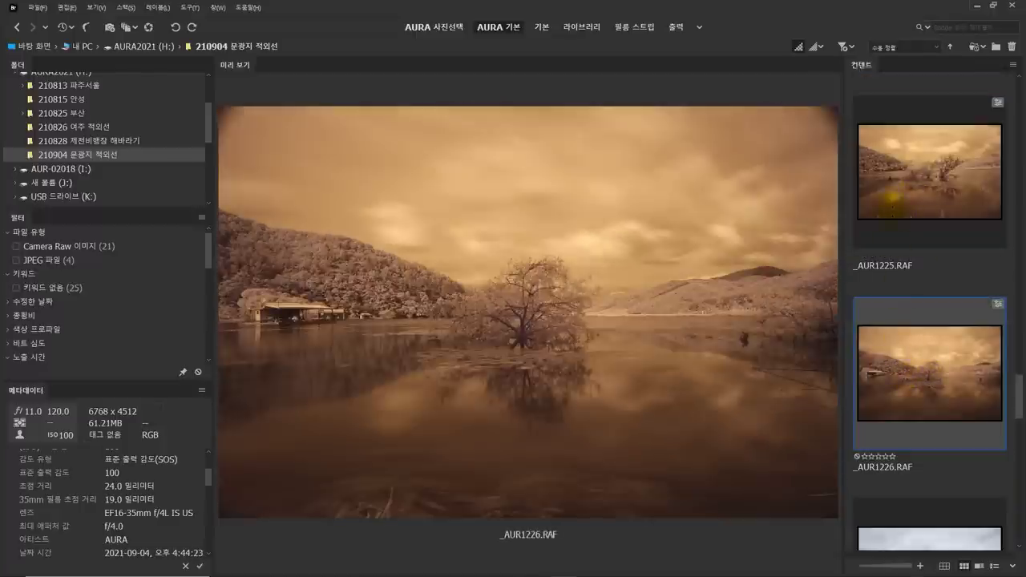
pyautogui.press('Up')
pyautogui.press('Down')
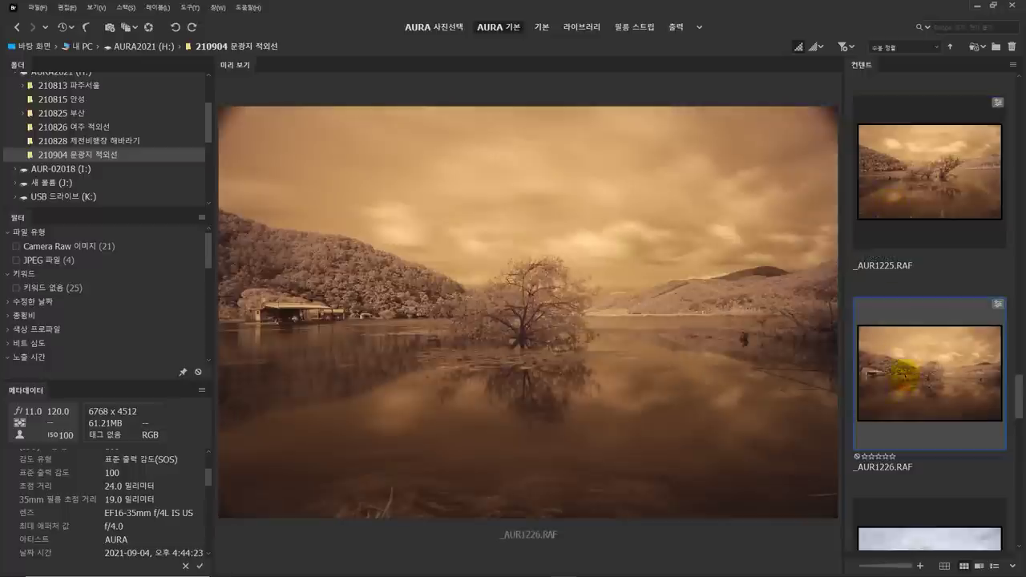
pyautogui.press('Up')
pyautogui.press('Down')
pyautogui.press('Up')
pyautogui.click(906, 356)
# Review infrared _AUR1231.RAF, and compare the black-and-white _AUR1232.jpg with its infrared original _AUR1232.RAF
pyautogui.scroll(-2, 924, 383)
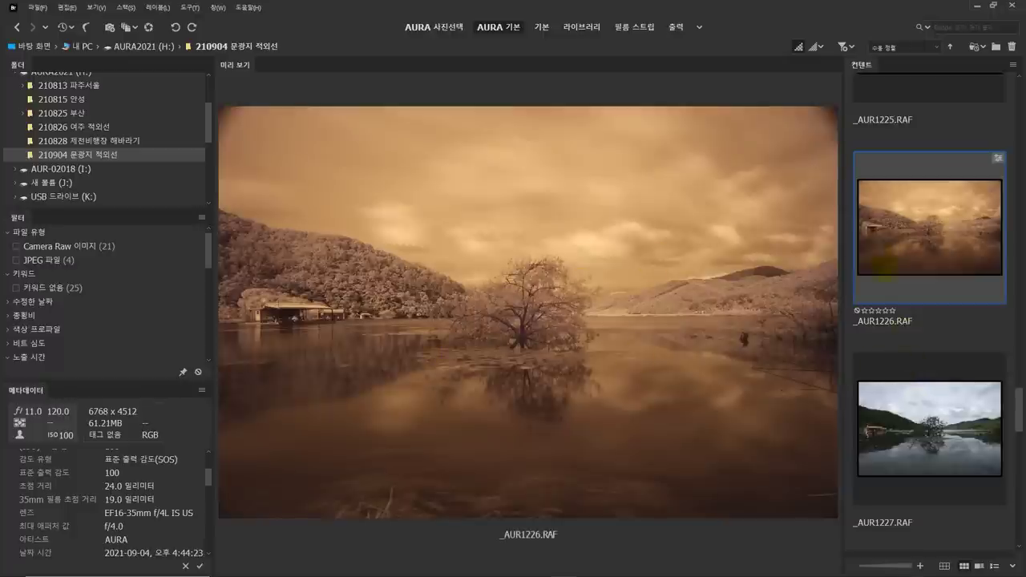
pyautogui.scroll(-5, 957, 458)
pyautogui.click(930, 375)
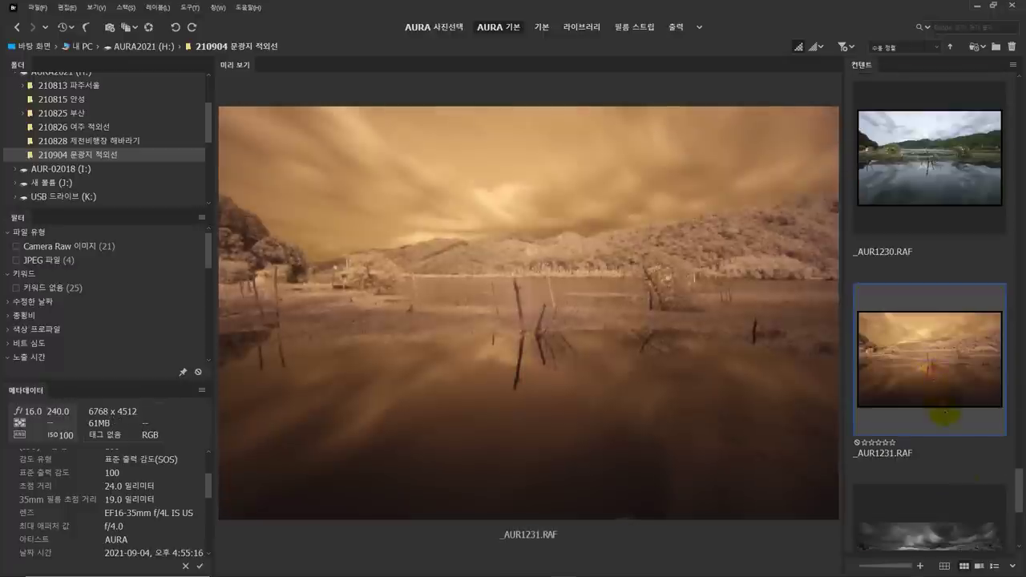
pyautogui.scroll(-3, 932, 371)
pyautogui.click(906, 286)
pyautogui.scroll(-1, 918, 353)
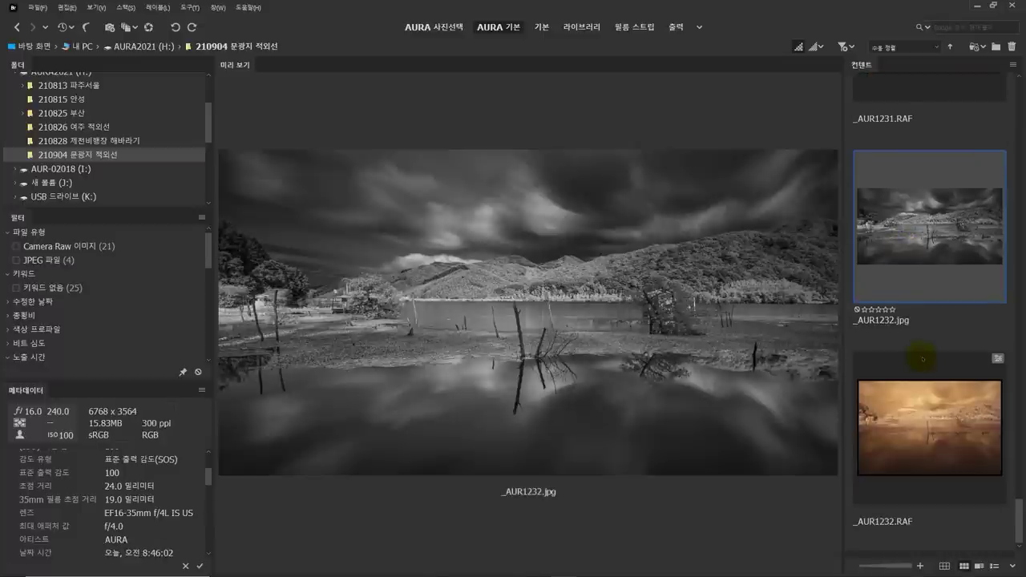
pyautogui.click(929, 428)
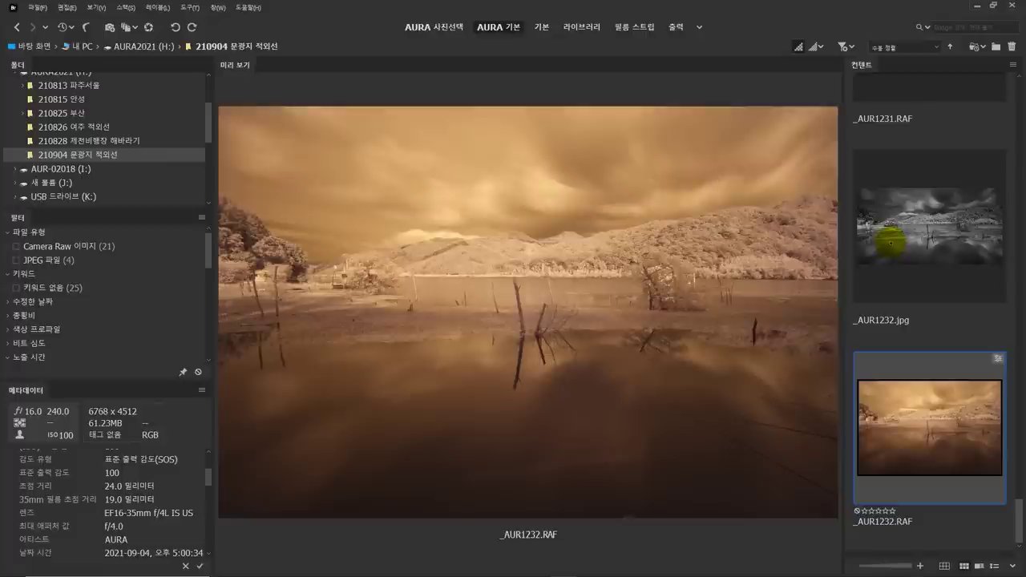
# Open _AUR1232.jpg and _AUR1232.RAF together in Camera Raw and reset the infrared _AUR1232.RAF to its default settings
pyautogui.keyDown('ctrl'); pyautogui.click(890, 241); pyautogui.keyUp('ctrl')
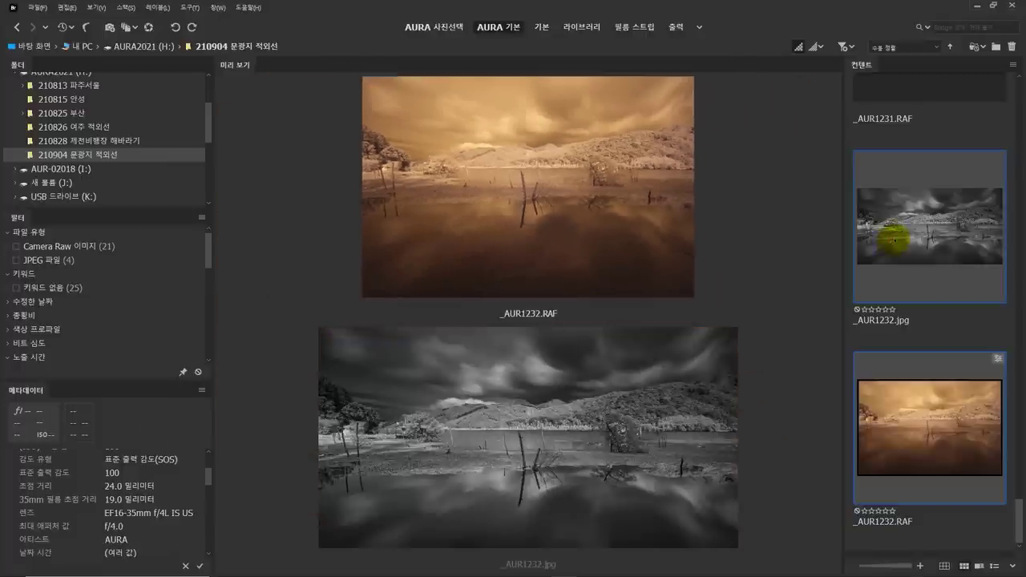
pyautogui.hotkey('ctrl', 'r')
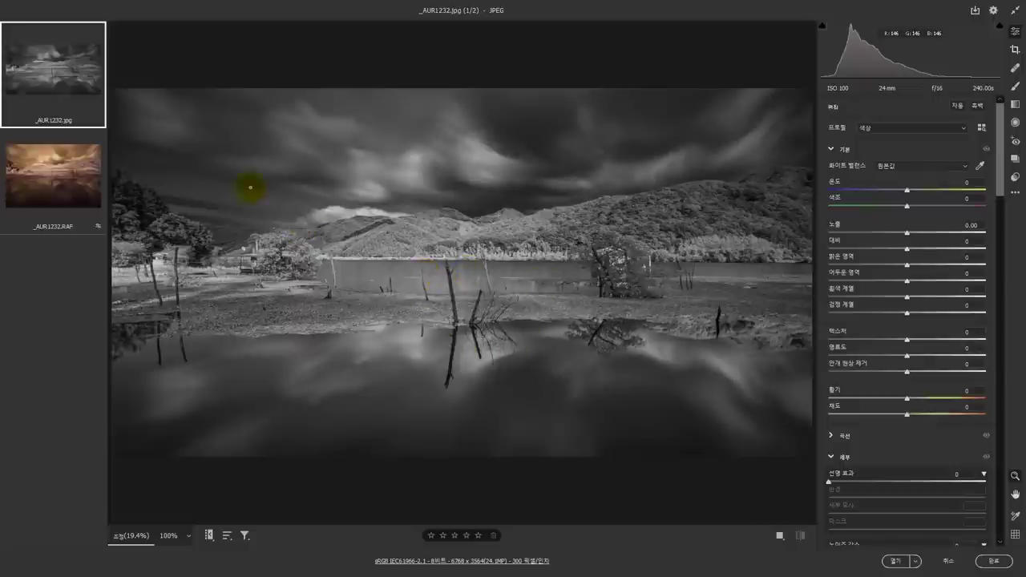
pyautogui.click(40, 173)
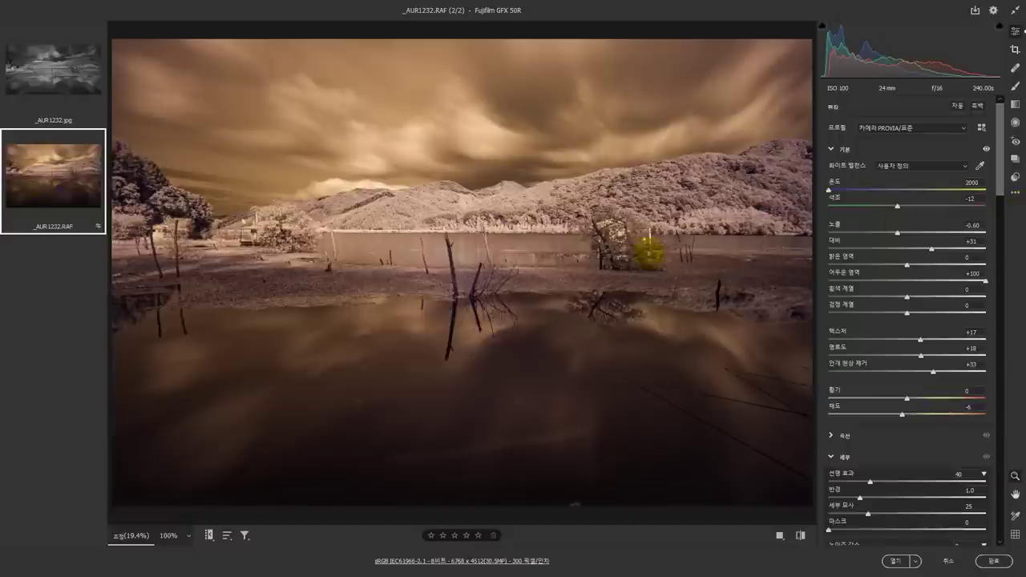
pyautogui.rightClick(1008, 199)
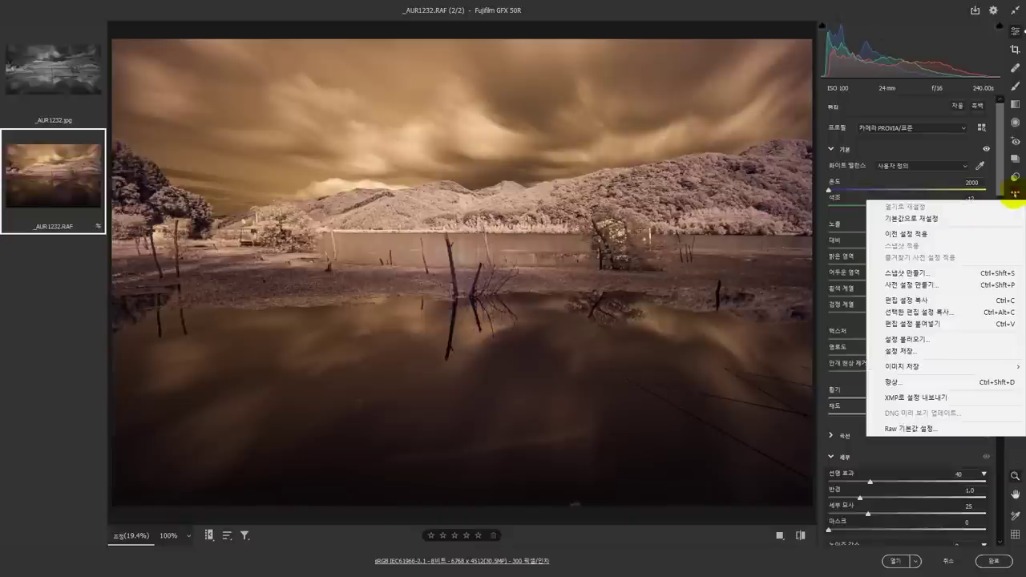
pyautogui.click(958, 220)
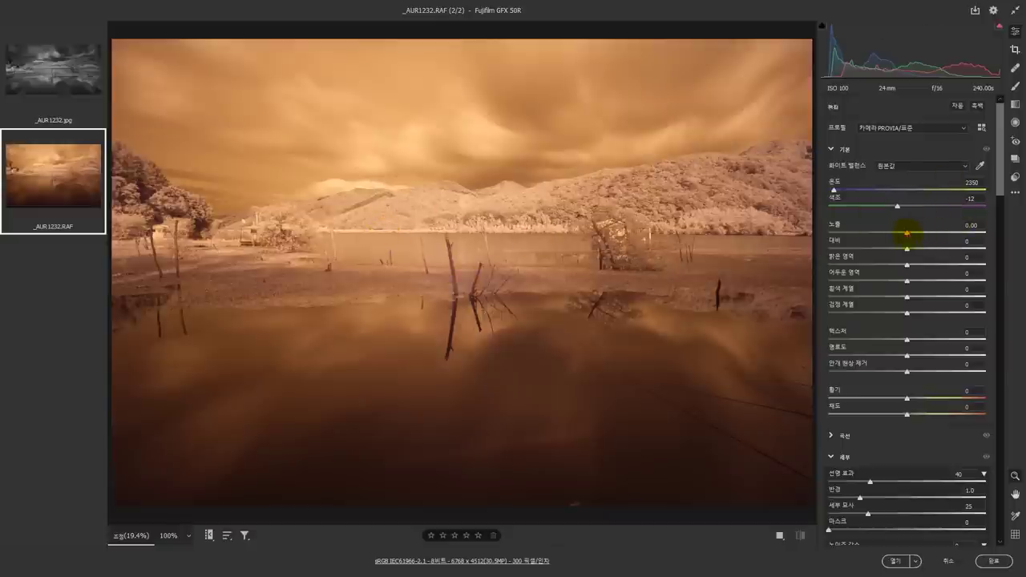
# Convert _AUR1232.RAF to a contrasty black-and-white look with Exposure -0.90 and Saturation -100, and adjust its contrast, exposure and texture
pyautogui.moveTo(906, 234); pyautogui.dragTo(892, 233)
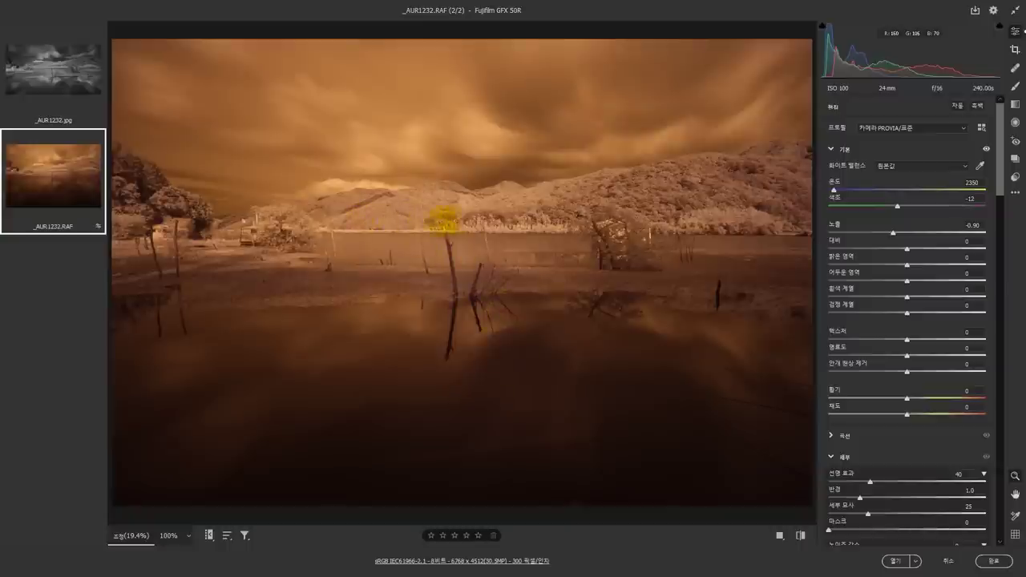
pyautogui.moveTo(907, 414); pyautogui.dragTo(834, 414)
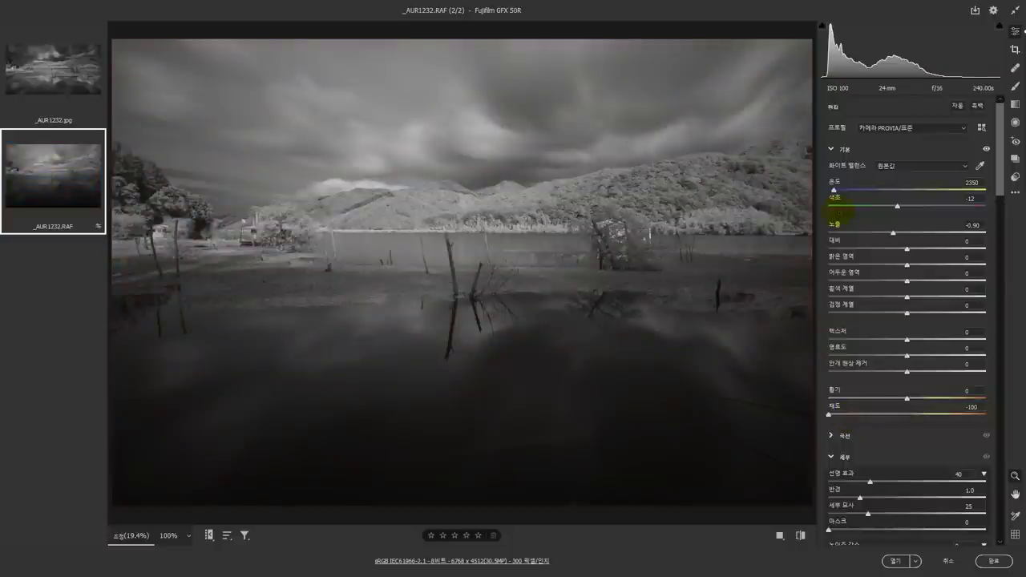
pyautogui.moveTo(906, 249); pyautogui.dragTo(948, 249)
pyautogui.moveTo(893, 233); pyautogui.dragTo(911, 265)
pyautogui.moveTo(907, 340); pyautogui.dragTo(928, 370)
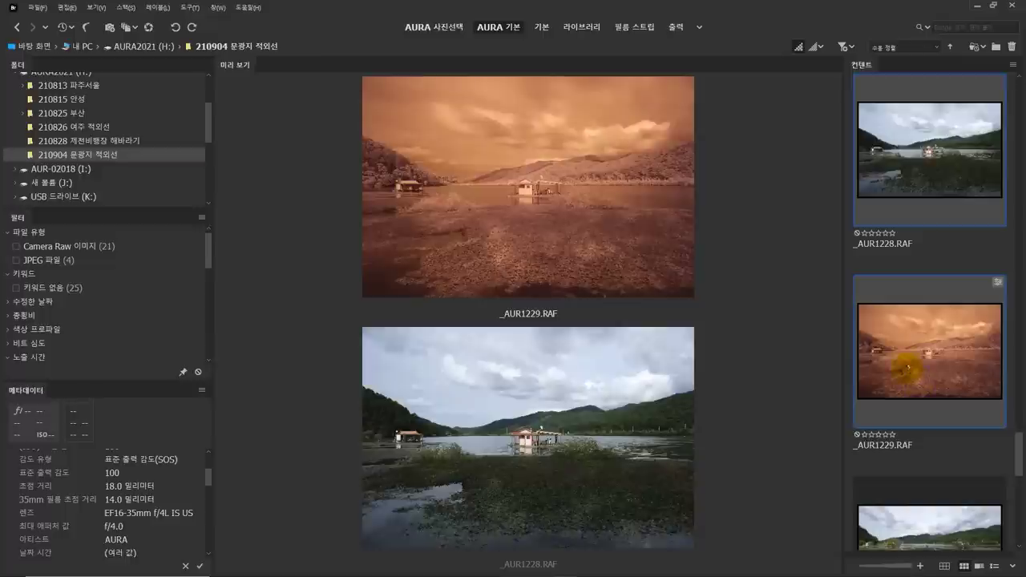
# Open the normal _AUR1228.RAF and infrared _AUR1229.RAF in Camera Raw, set Saturation to -100 on both, and compare them
pyautogui.doubleClick(907, 367)
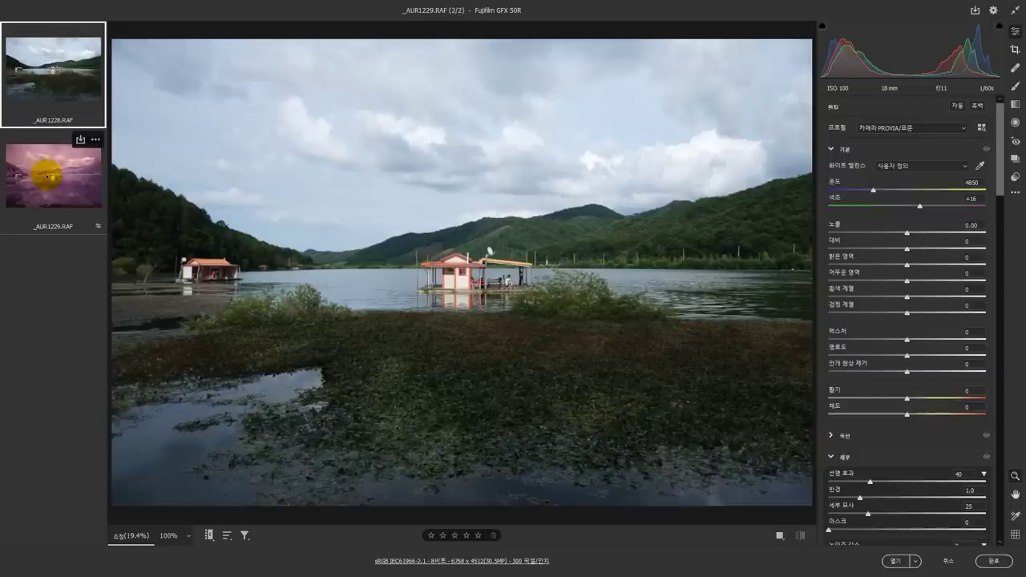
pyautogui.click(48, 173)
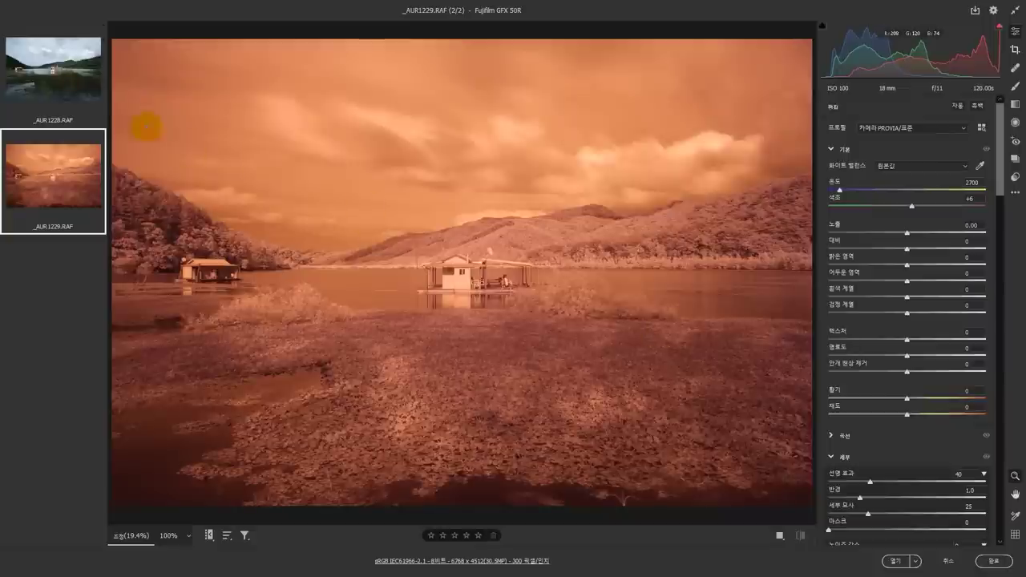
pyautogui.hotkey('ctrl', 'a')
pyautogui.click(868, 413)
pyautogui.moveTo(867, 413); pyautogui.dragTo(806, 419)
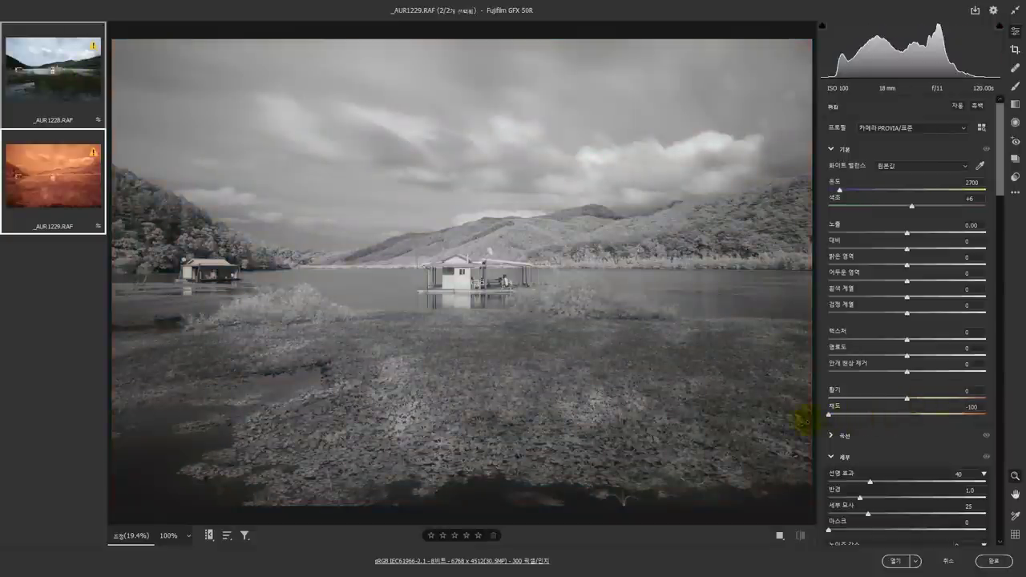
pyautogui.keyDown('ctrl'); pyautogui.click(58, 158); pyautogui.keyUp('ctrl')
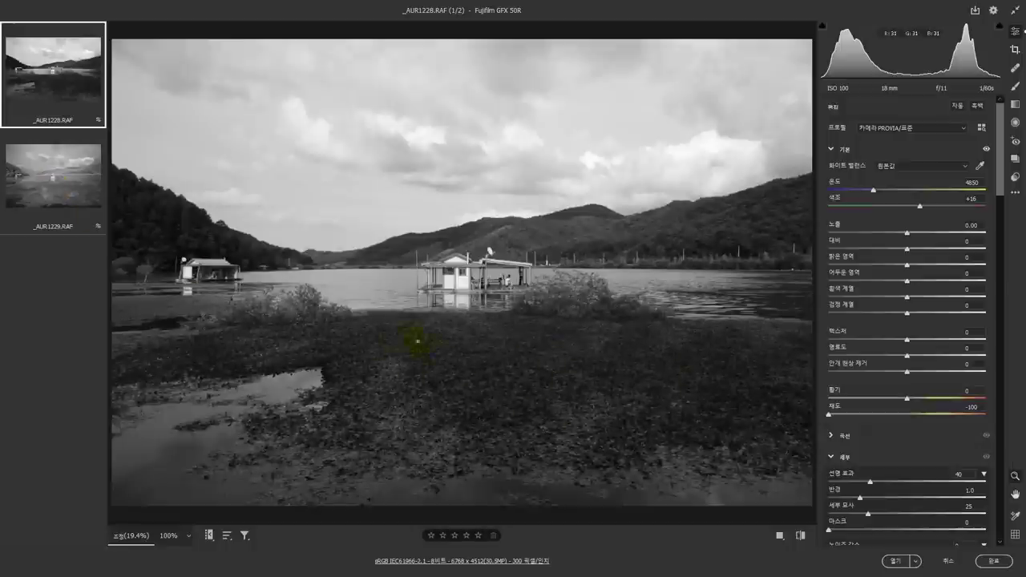
pyautogui.click(61, 179)
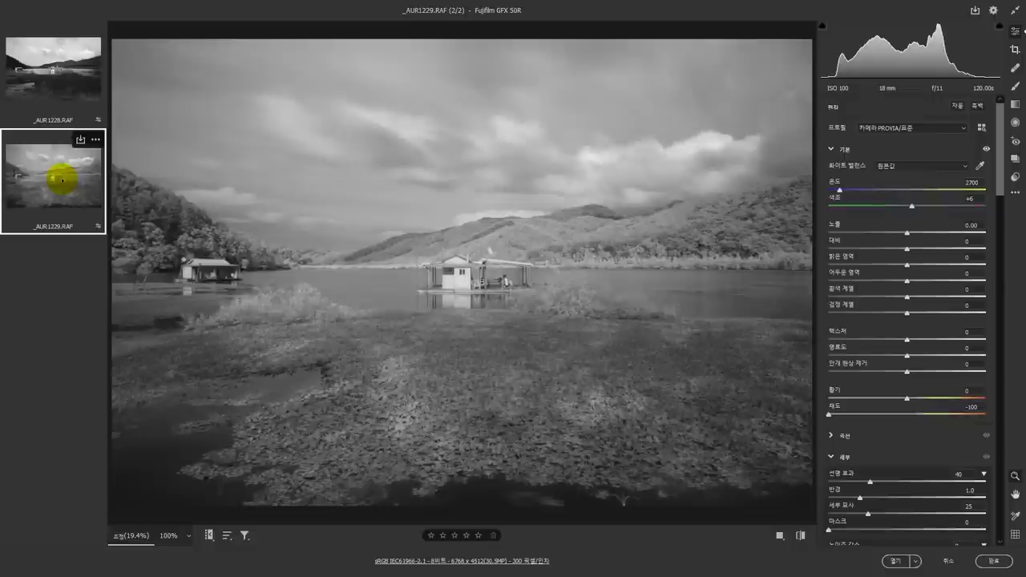
# Set Contrast to +33 on the infrared _AUR1229.RAF and try different exposures, including -1.35, +0.70, +0.45 and -0.05
pyautogui.moveTo(907, 248); pyautogui.dragTo(885, 232)
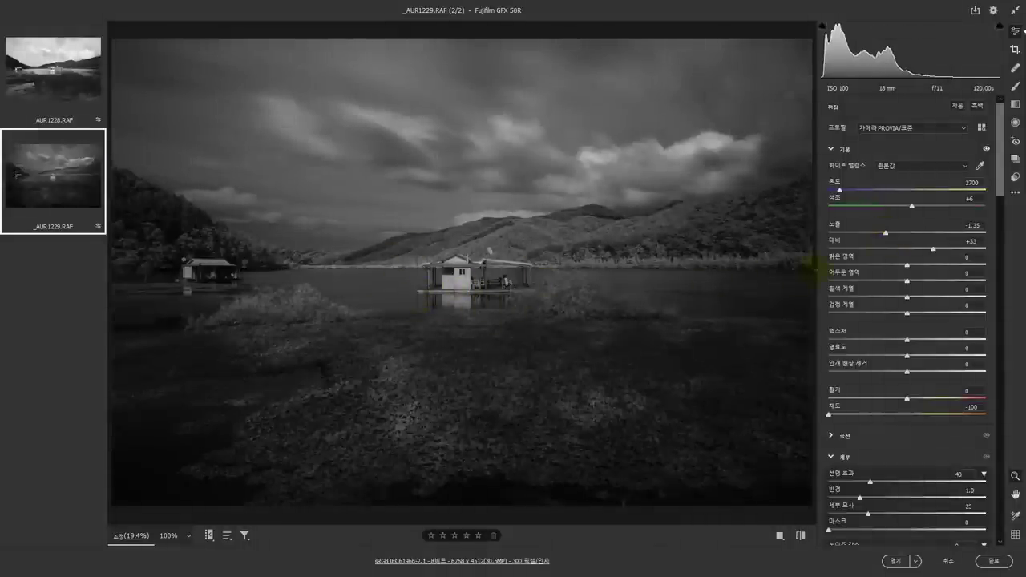
pyautogui.moveTo(900, 234); pyautogui.dragTo(901, 233)
pyautogui.moveTo(913, 233); pyautogui.dragTo(915, 232)
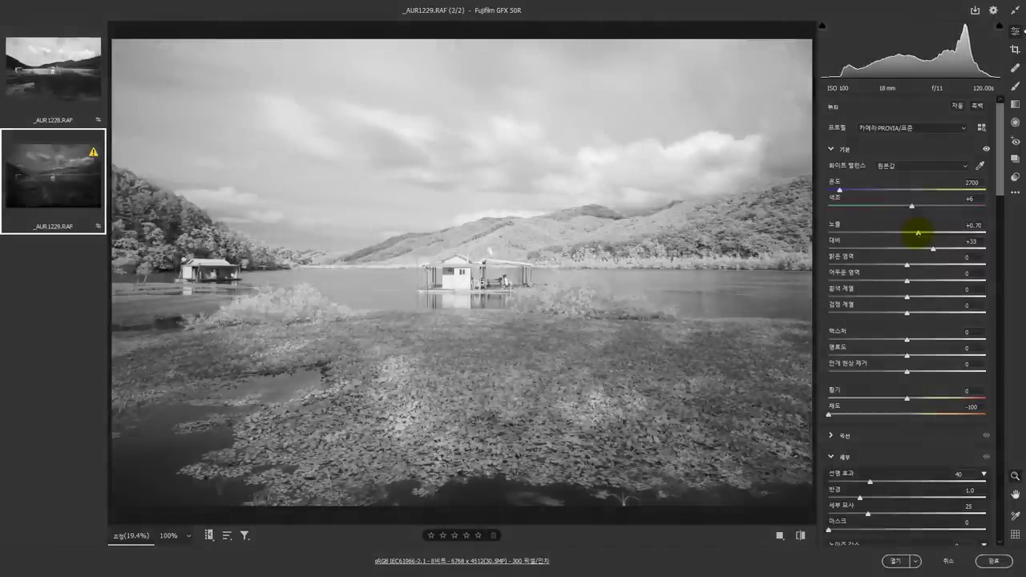
pyautogui.moveTo(916, 232); pyautogui.dragTo(914, 233)
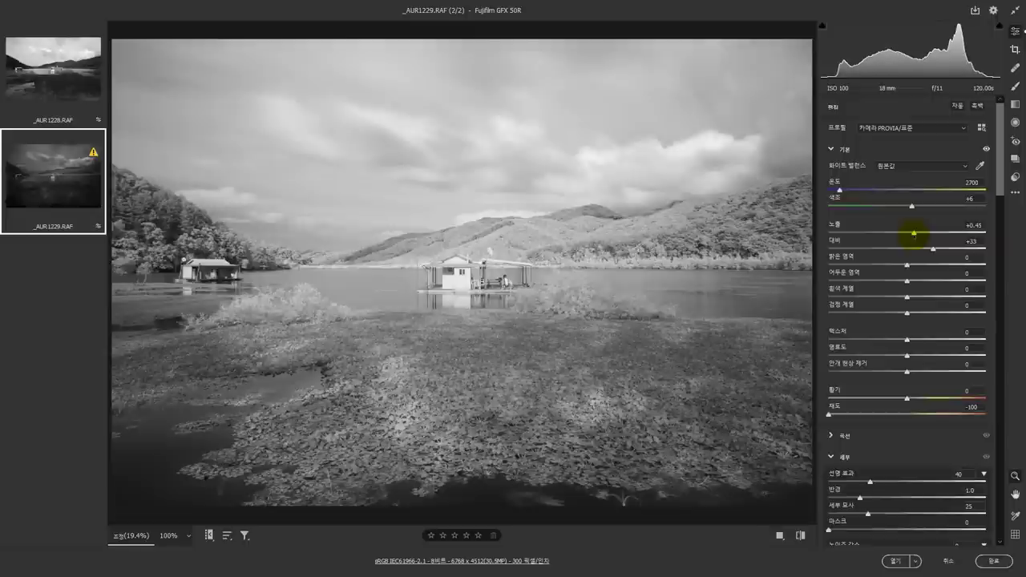
pyautogui.moveTo(914, 233); pyautogui.dragTo(906, 232)
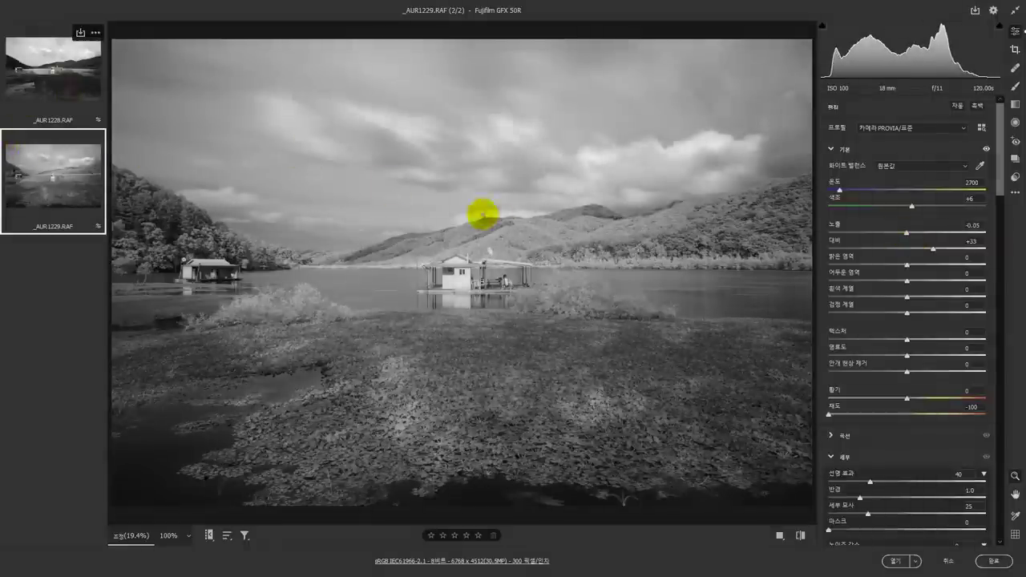
pyautogui.press('Left')
pyautogui.moveTo(933, 234)
pyautogui.mouseDown()
pyautogui.moveTo(920, 232)
pyautogui.moveTo(962, 233)
pyautogui.moveTo(922, 232)
pyautogui.mouseUp()
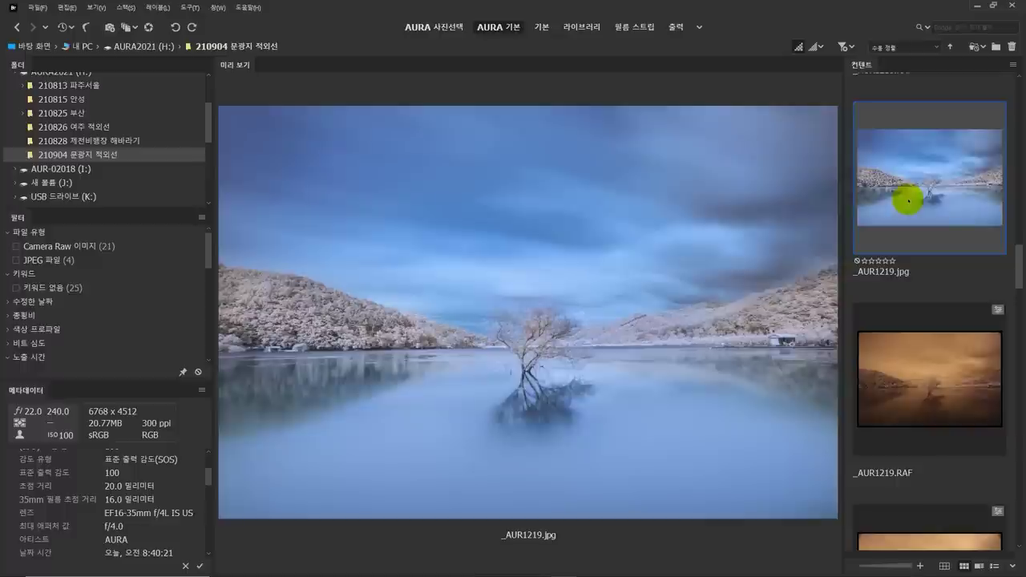
# Compare the blue-toned _AUR1219.jpg with the infrared _AUR1219.RAF and the normal _AUR1221.RAF in the preview
pyautogui.click(902, 406)
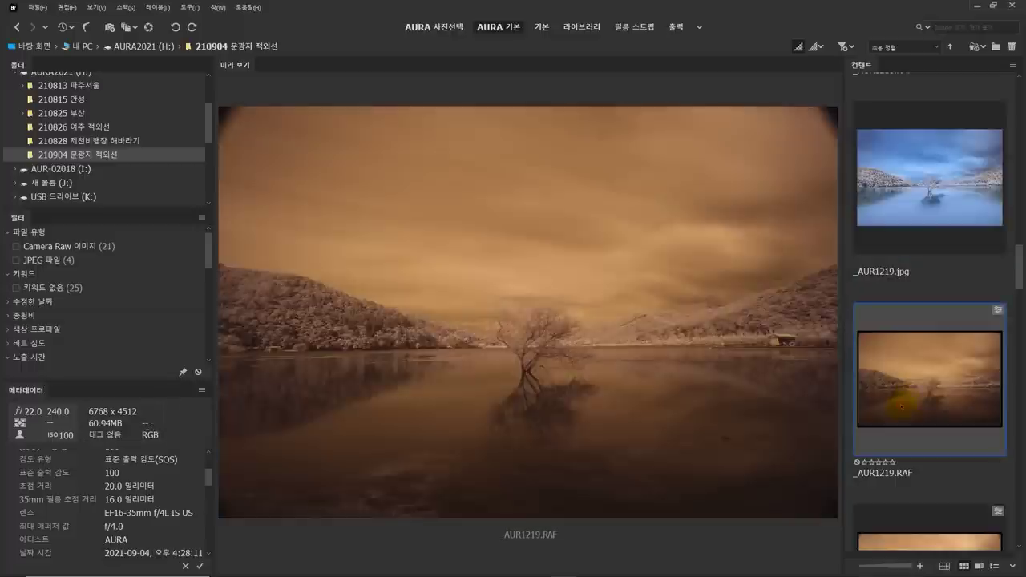
pyautogui.click(885, 193)
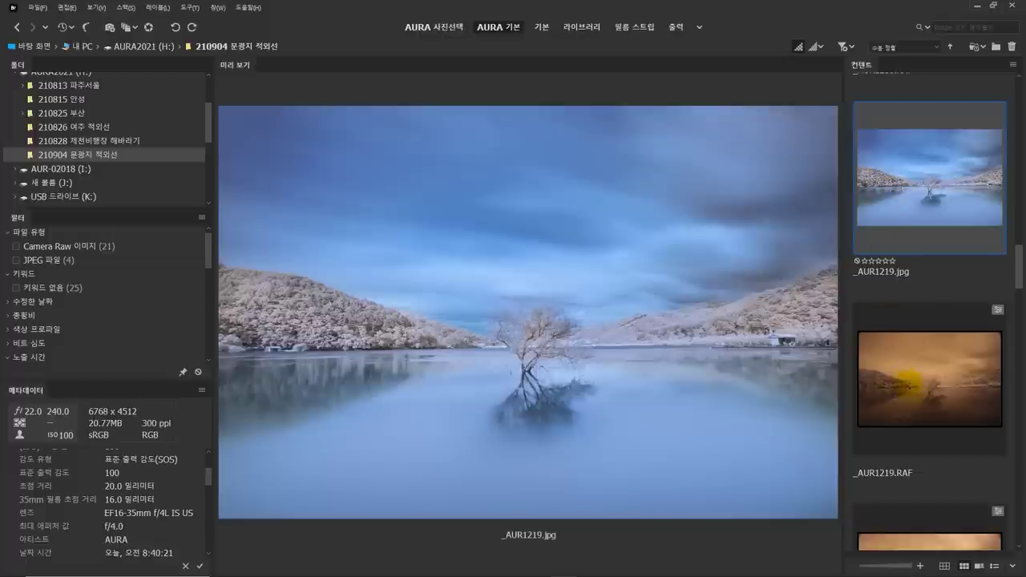
pyautogui.scroll(-6, 908, 378)
pyautogui.click(918, 227)
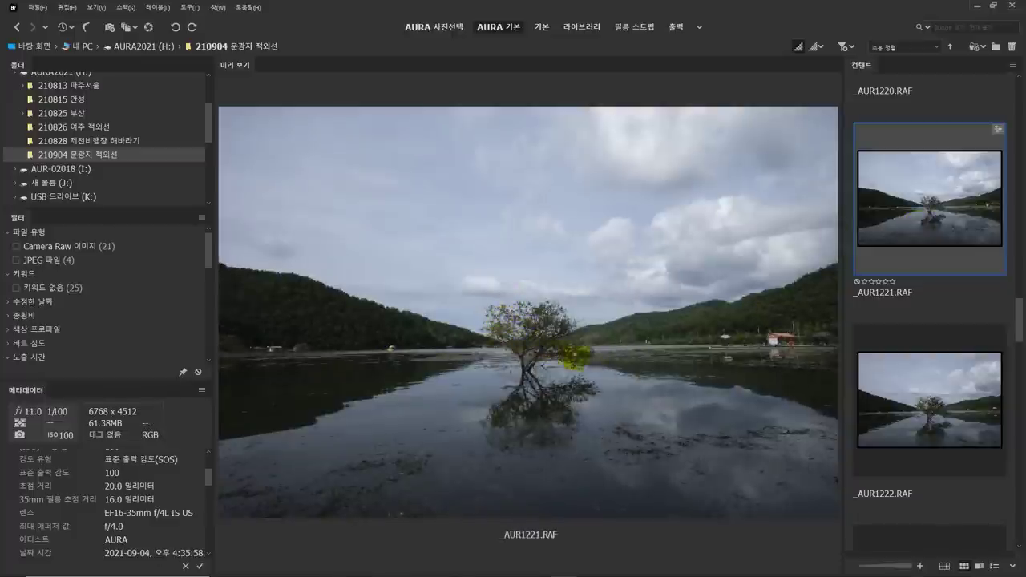
pyautogui.scroll(6, 920, 361)
pyautogui.click(893, 179)
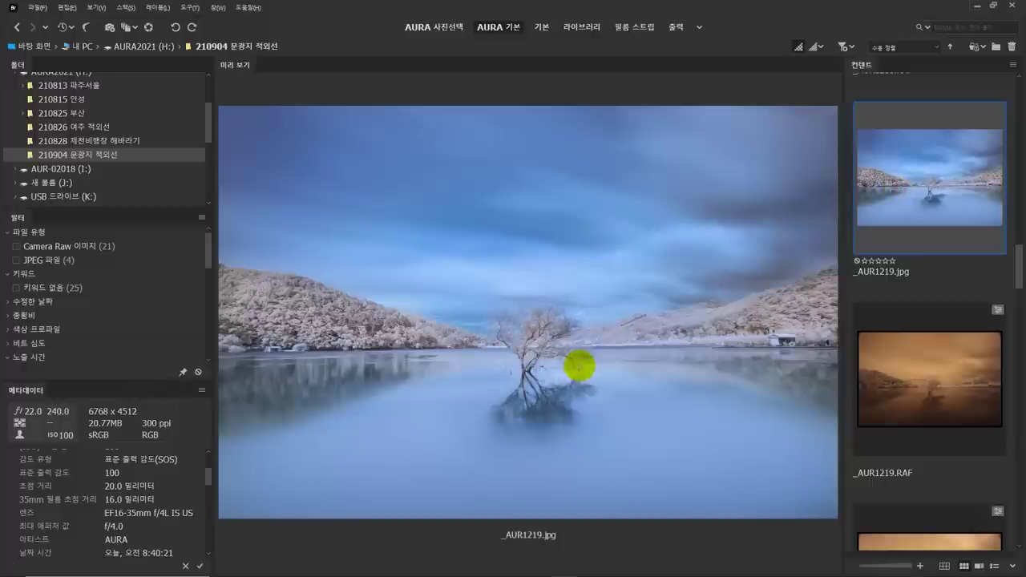
# Inspect the area beside the lone tree in _AUR1219.jpg with the preview's loupe, and dismiss the loupe
pyautogui.click(581, 358)
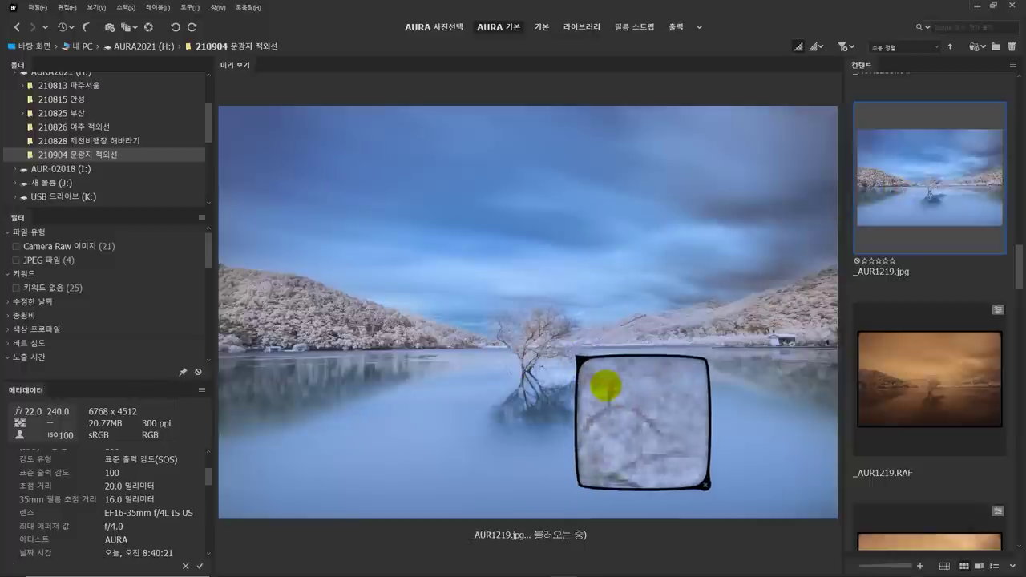
pyautogui.moveTo(607, 389); pyautogui.dragTo(609, 395)
pyautogui.click(610, 395)
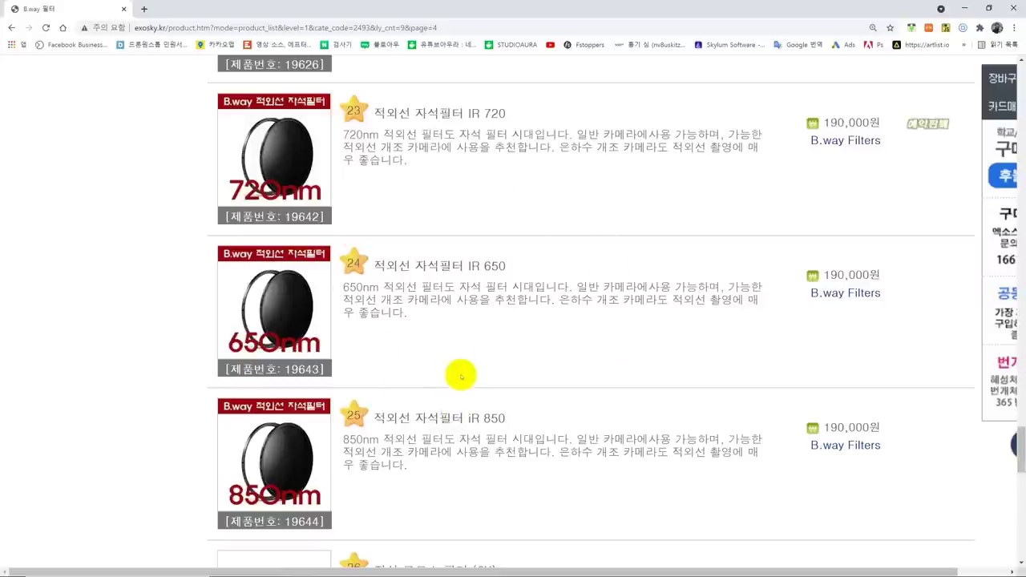
# Switch to the browser and open the 적외선 자석필터 IR 720 product page in the B.way filter listing
pyautogui.click(456, 116)
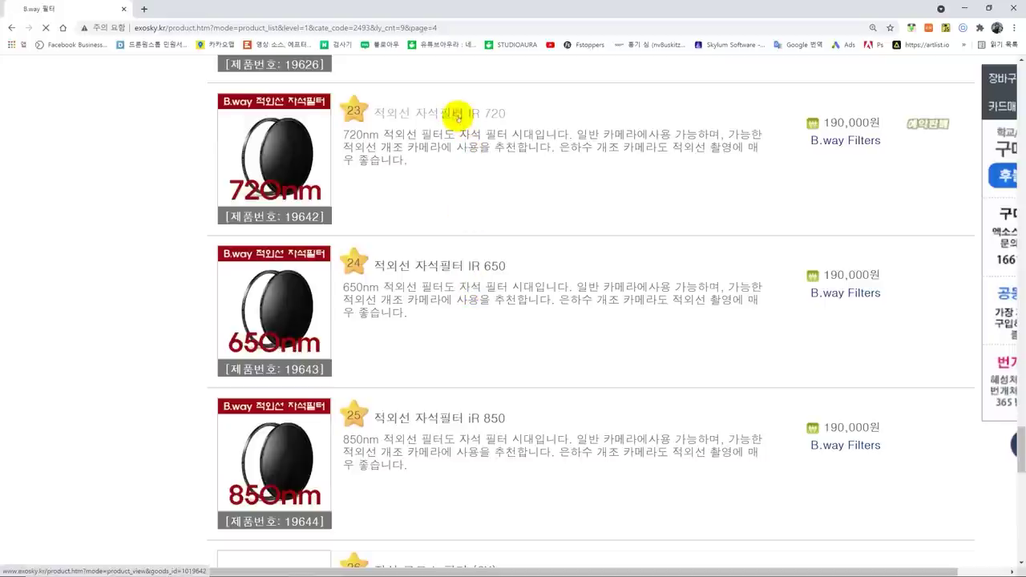